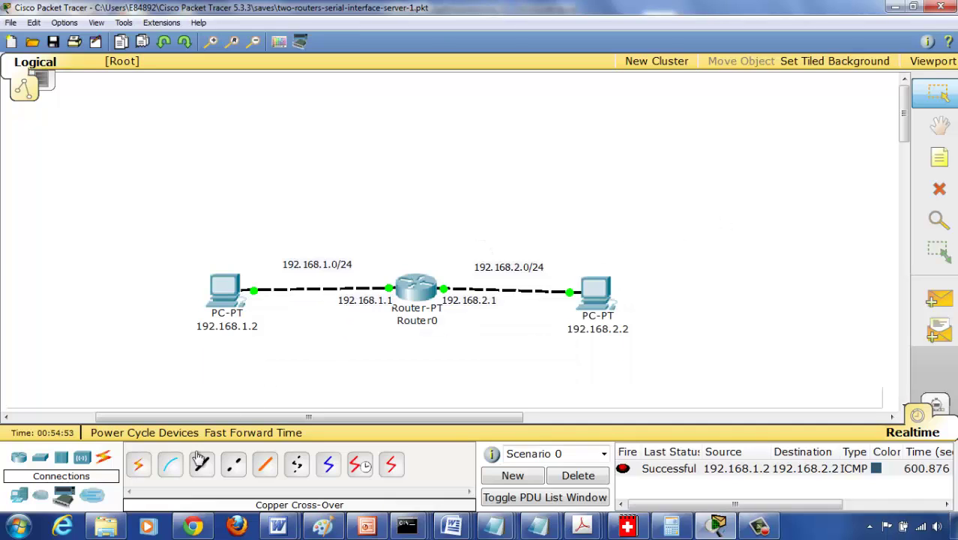
# Step: Add a generic Router-PT router to the workspace directly above Router0
pyautogui.click(21, 460)
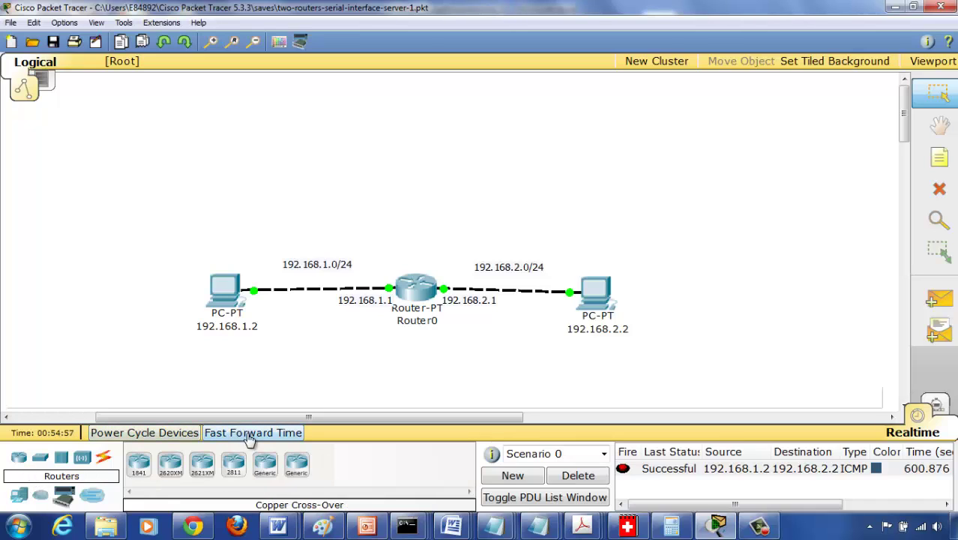
pyautogui.click(266, 464)
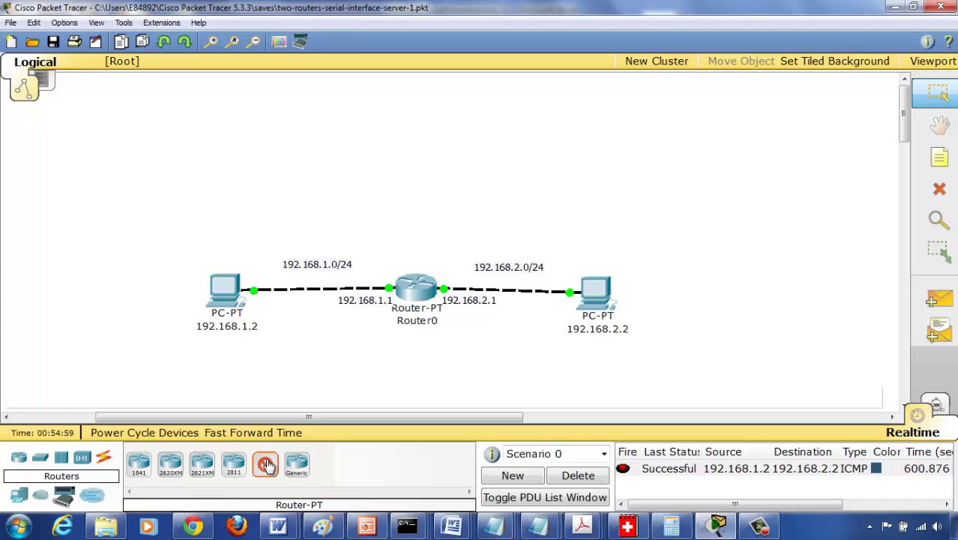
pyautogui.click(413, 167)
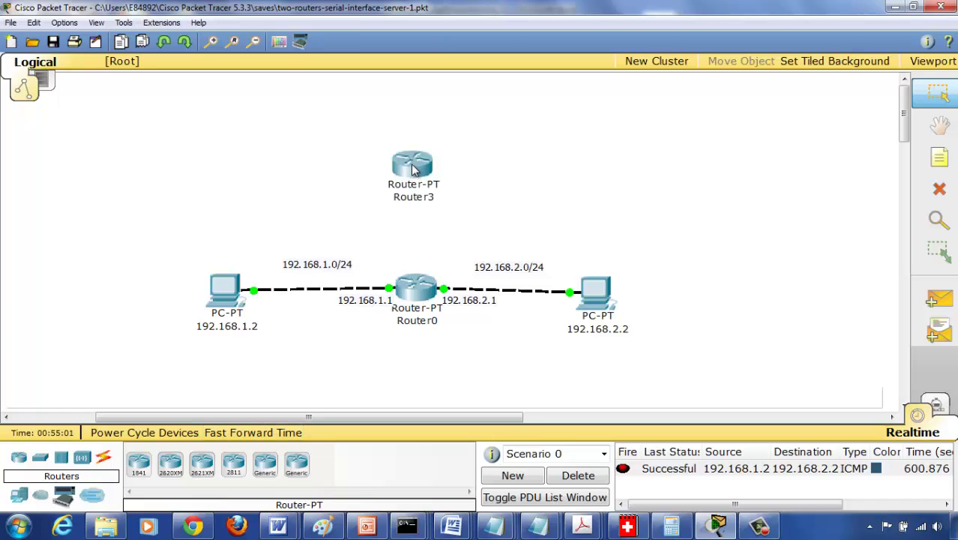
pyautogui.moveTo(416, 169); pyautogui.dragTo(418, 150)
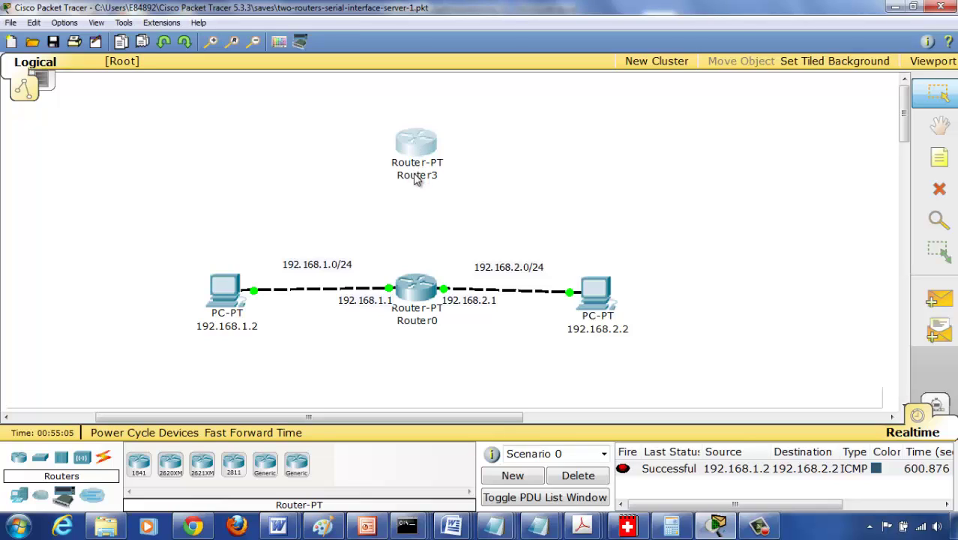
# Step: Rename the newly added router as Router1
pyautogui.click(415, 175)
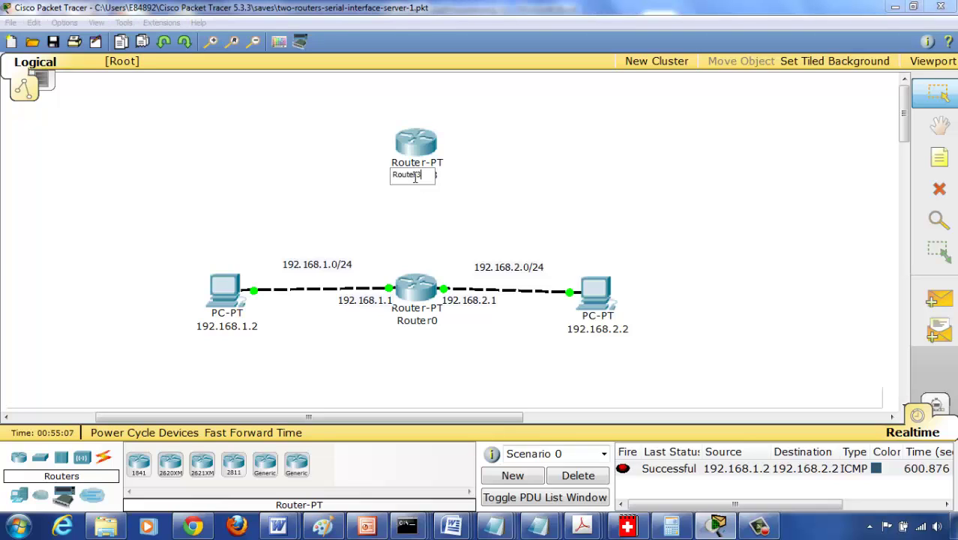
pyautogui.press('BackSpace')
pyautogui.write('1')
pyautogui.click(570, 214)
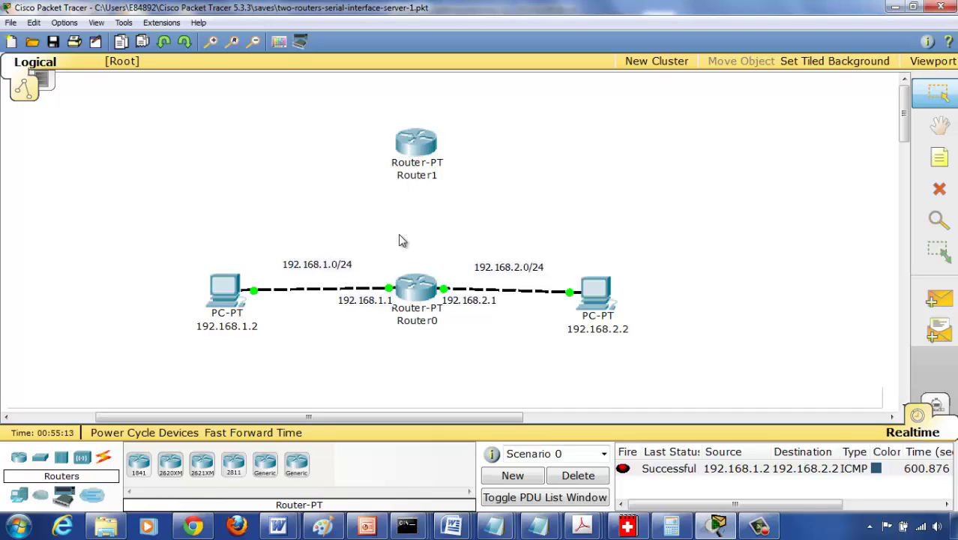
# Step: Show the available connection cables, and switch to the untitled Notepad file listing the cable types for each device pair
pyautogui.click(105, 459)
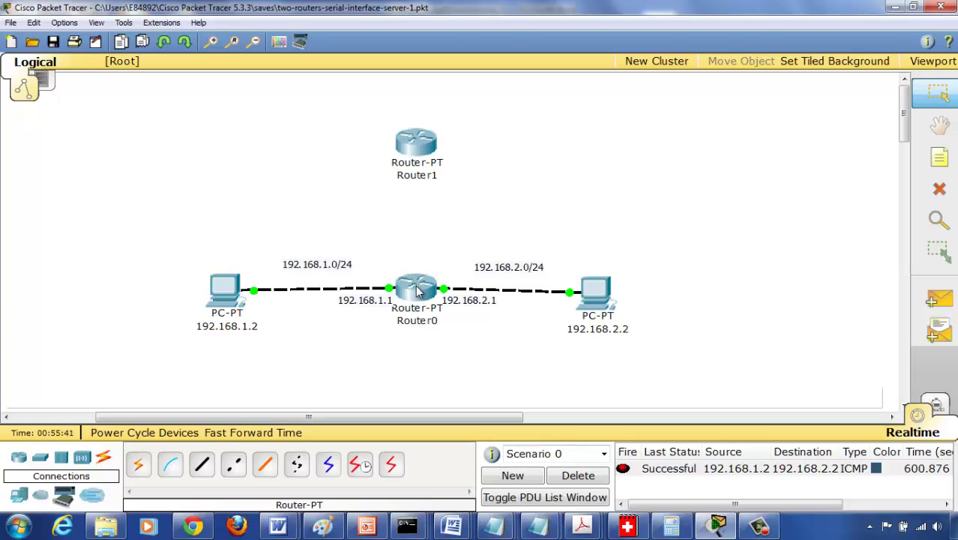
pyautogui.moveTo(417, 291)
pyautogui.click(538, 525)
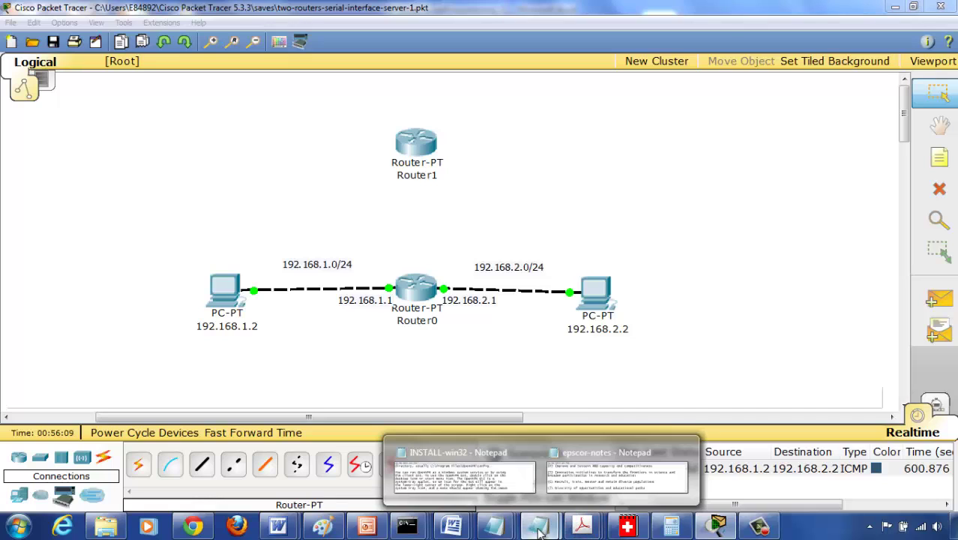
pyautogui.click(501, 524)
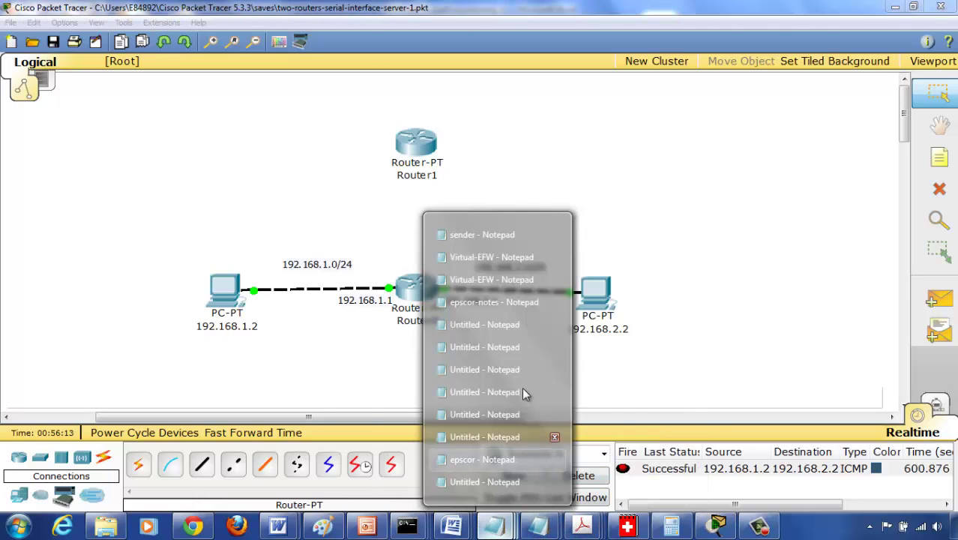
pyautogui.click(480, 480)
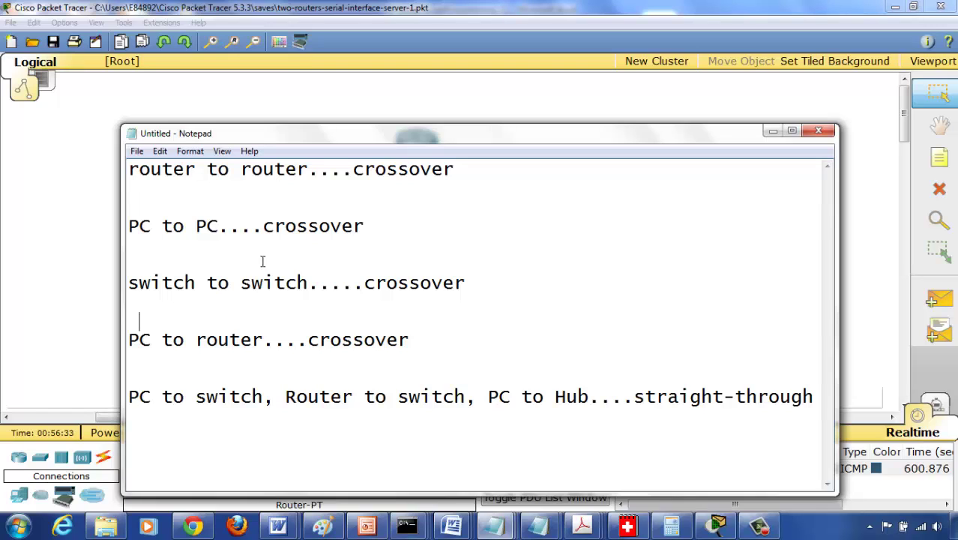
# Step: Append "(short distance)" to the router-to-router crossover line and start a new line below it with "router"
pyautogui.click(475, 173)
pyautogui.press('Return')
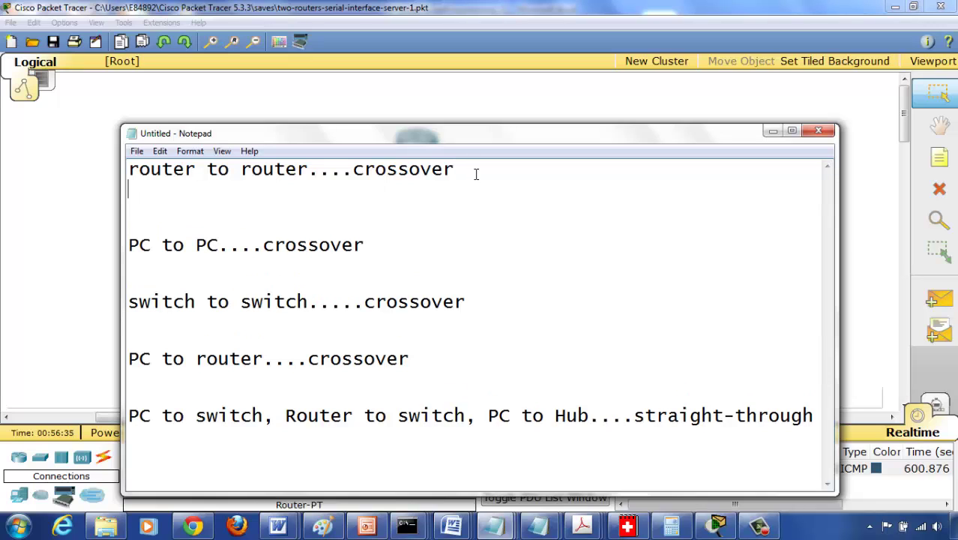
pyautogui.write('router')
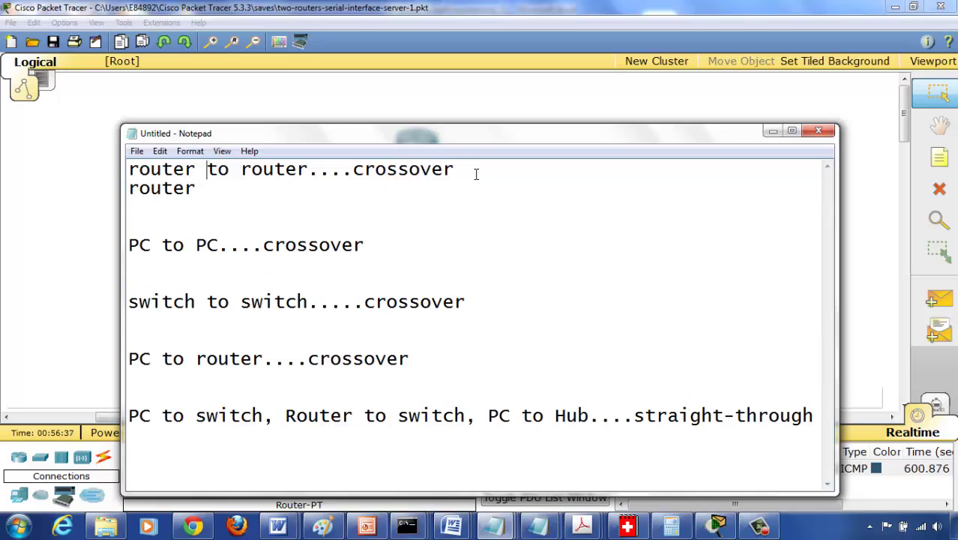
pyautogui.click(476, 173)
pyautogui.write('(short distance)')
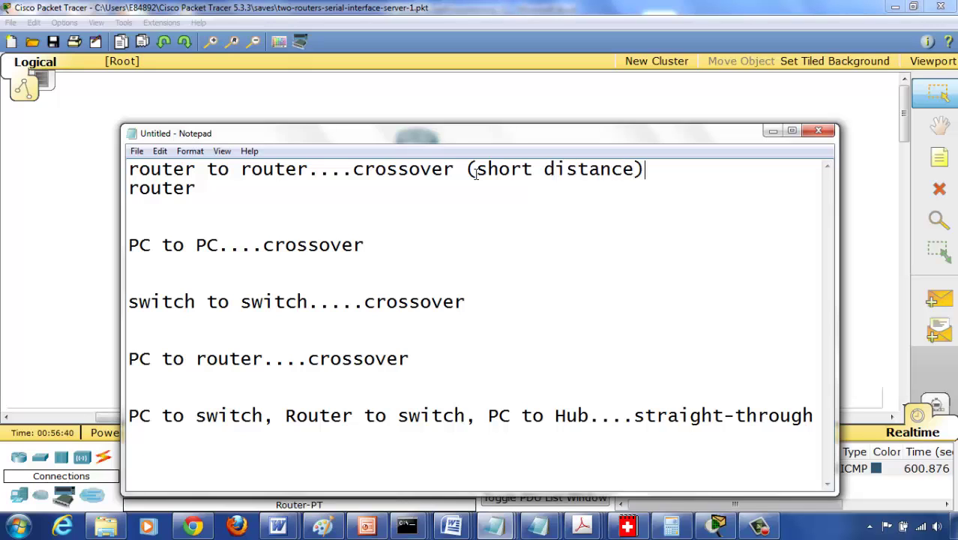
# Step: Complete the second line of the notes as "router to router .... serial DCE (long distance)"
pyautogui.press('Down')
pyautogui.write('tio')
pyautogui.press('BackSpace')
pyautogui.press('BackSpace')
pyautogui.write('o router ...')
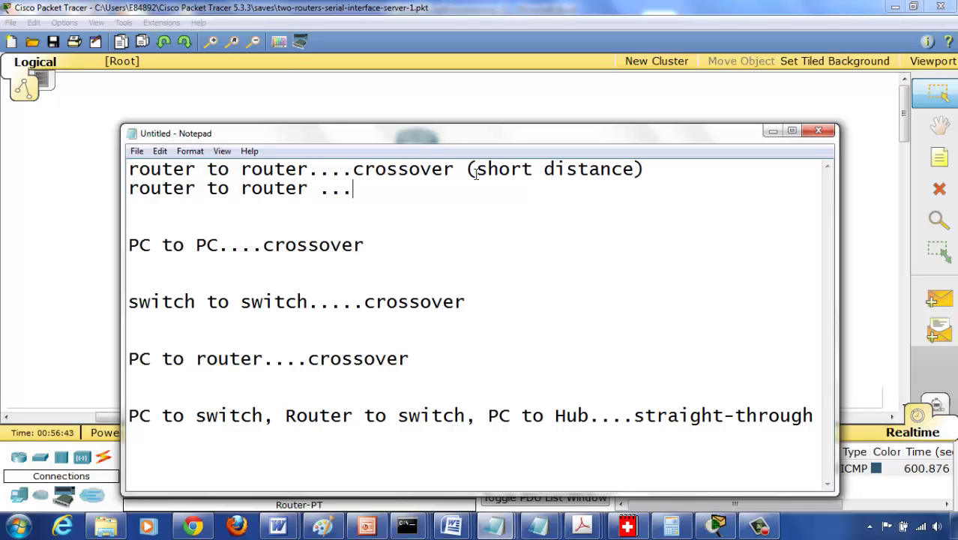
pyautogui.write('. serial (')
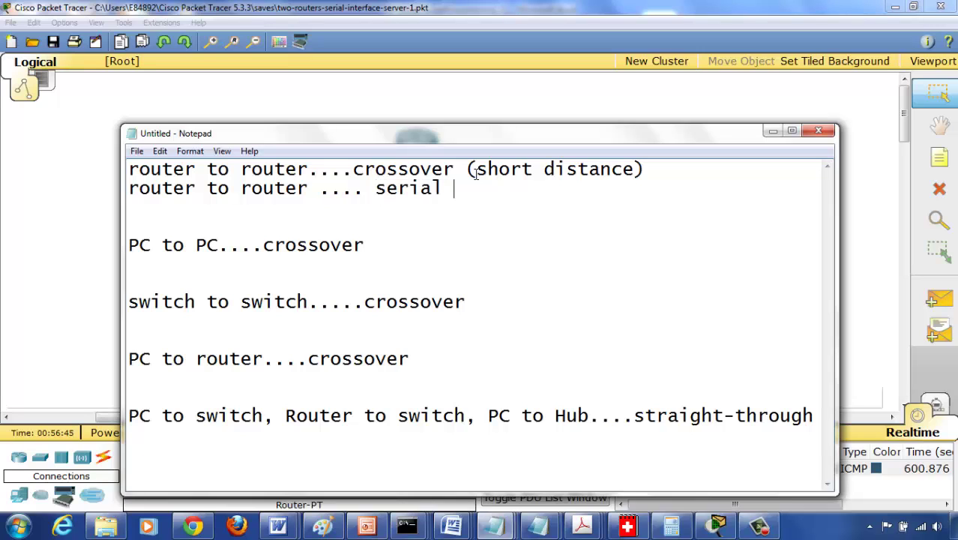
pyautogui.press('BackSpace')
pyautogui.press('BackSpace')
pyautogui.write('DCE (long distance)')
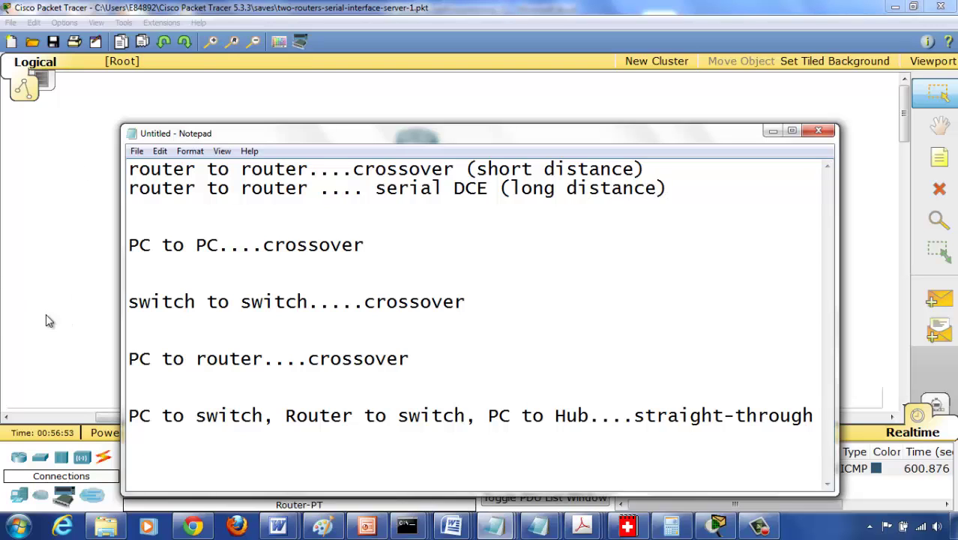
# Step: Back in Packet Tracer, connect Router0's Serial2/0 port to Router1's Serial2/0 port with a Serial DCE cable
pyautogui.click(37, 184)
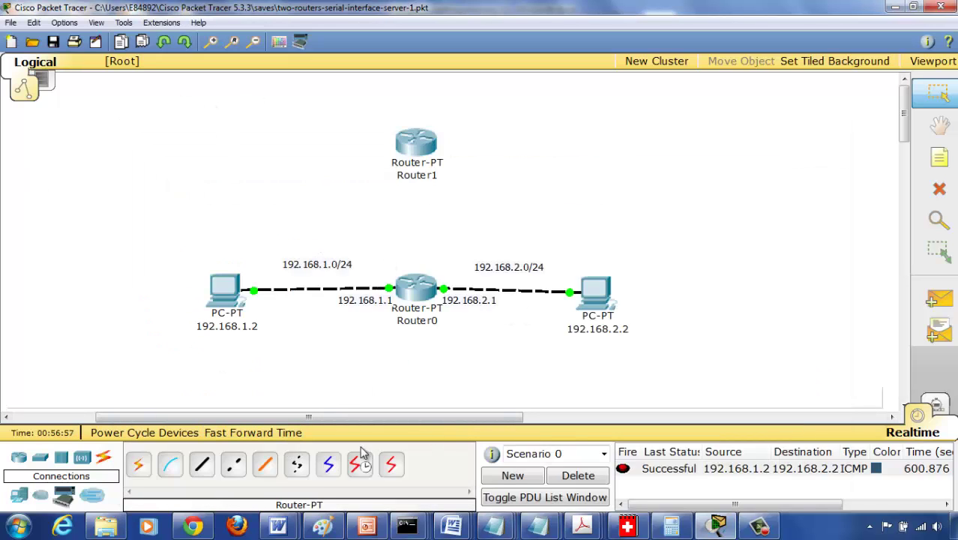
pyautogui.click(360, 465)
pyautogui.click(419, 285)
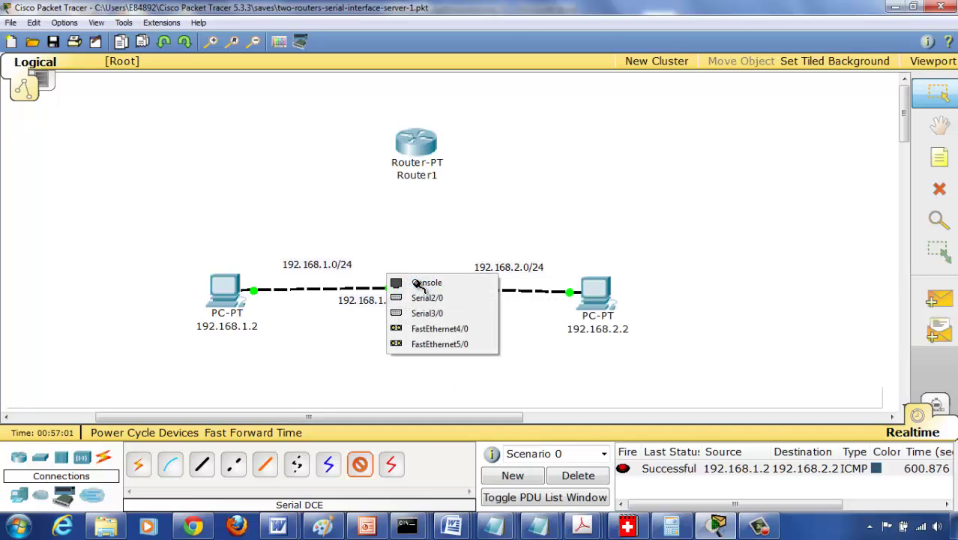
pyautogui.click(464, 305)
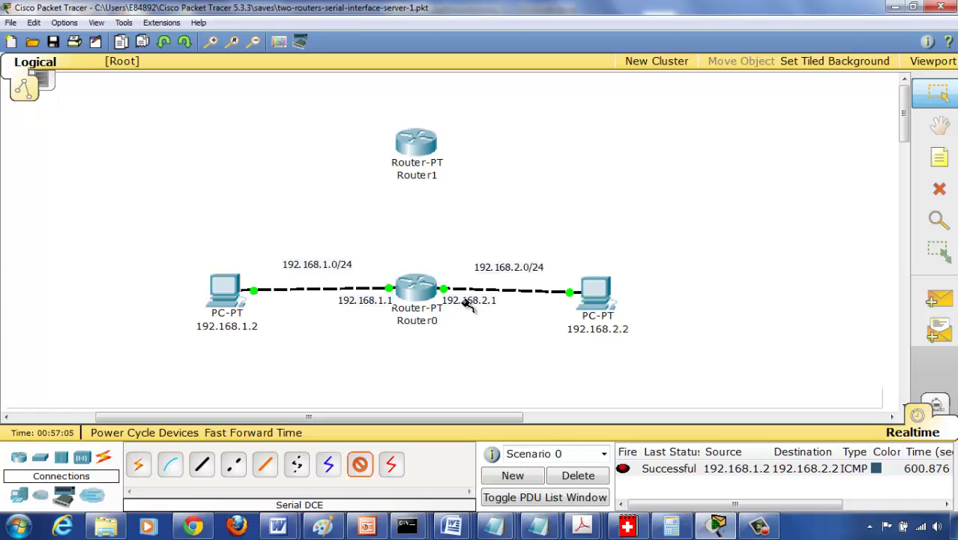
pyautogui.click(418, 285)
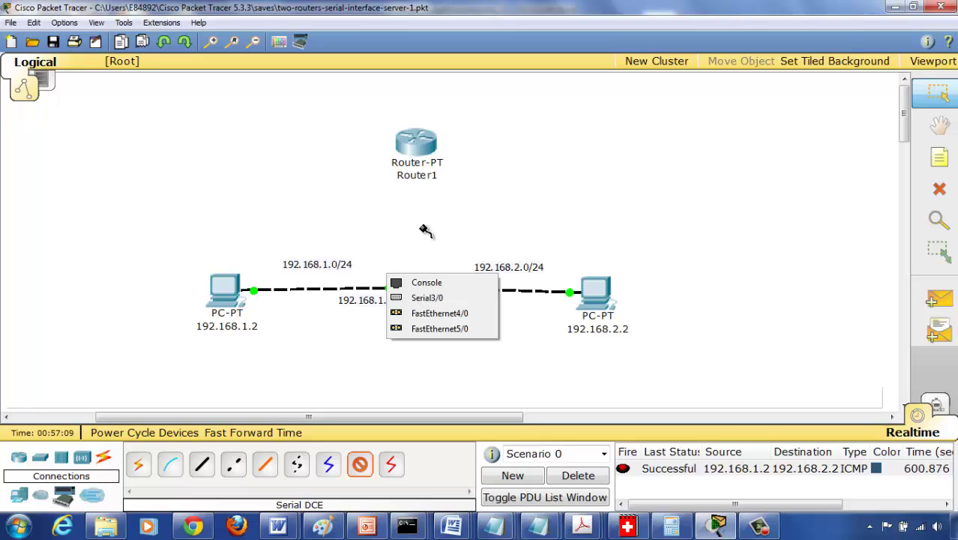
pyautogui.click(423, 258)
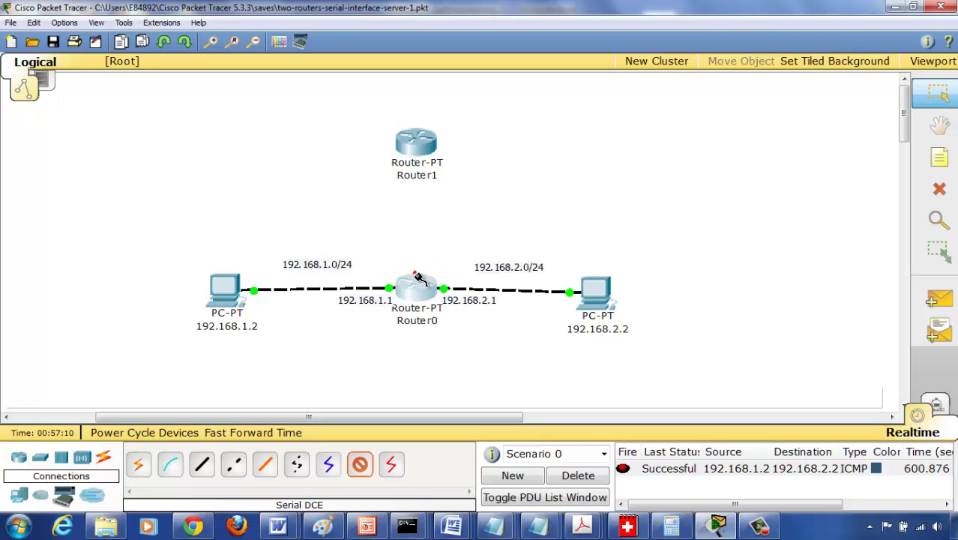
pyautogui.click(417, 154)
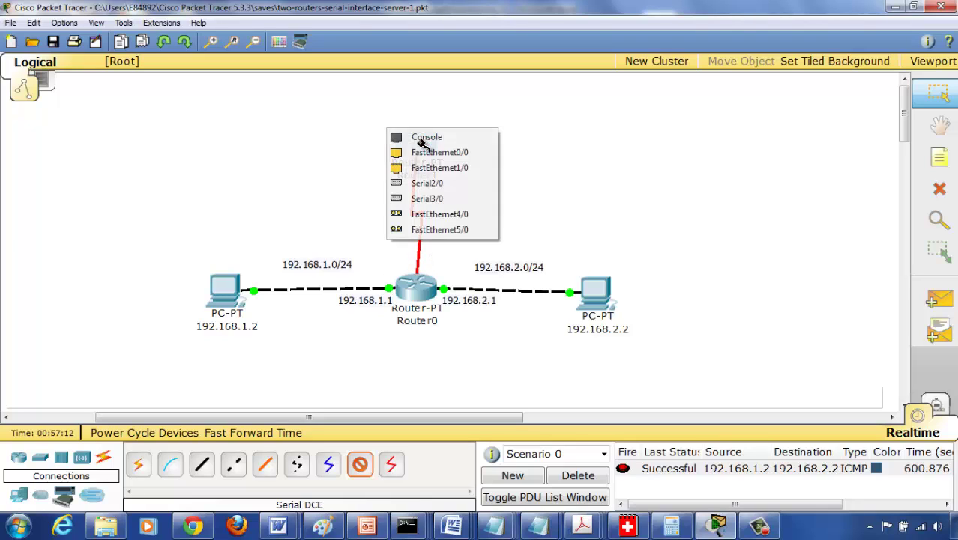
pyautogui.click(420, 185)
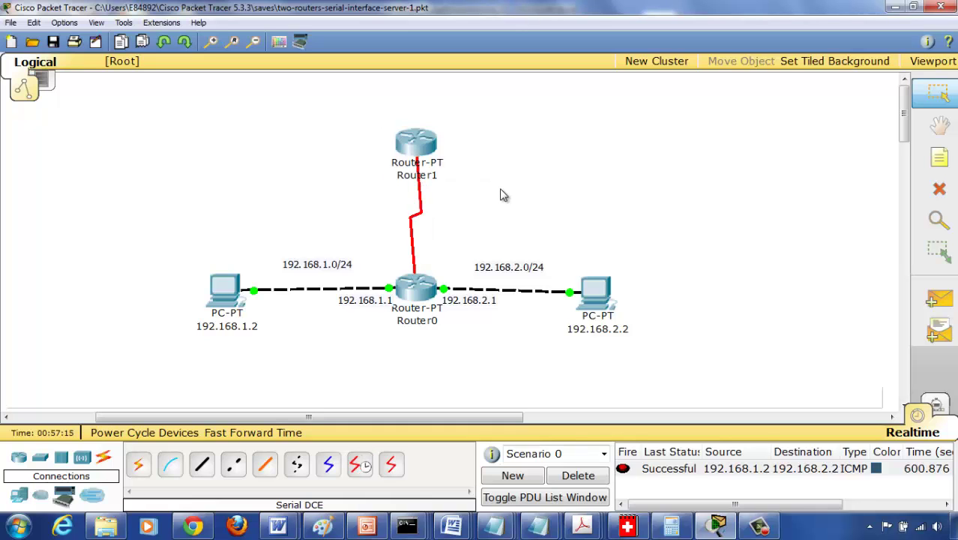
# Step: Open Router0's command line interface and try to clear its screen with clear and cls
pyautogui.click(420, 286)
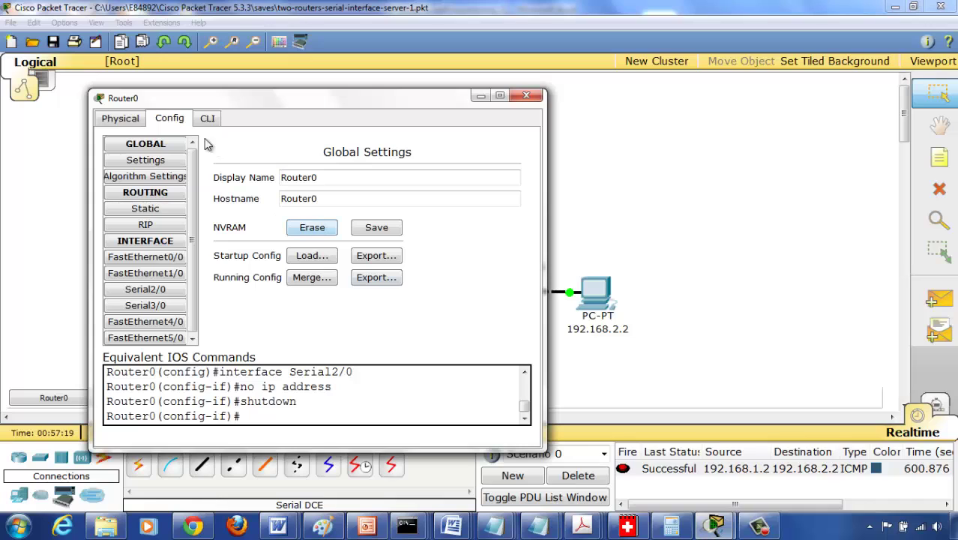
pyautogui.click(208, 122)
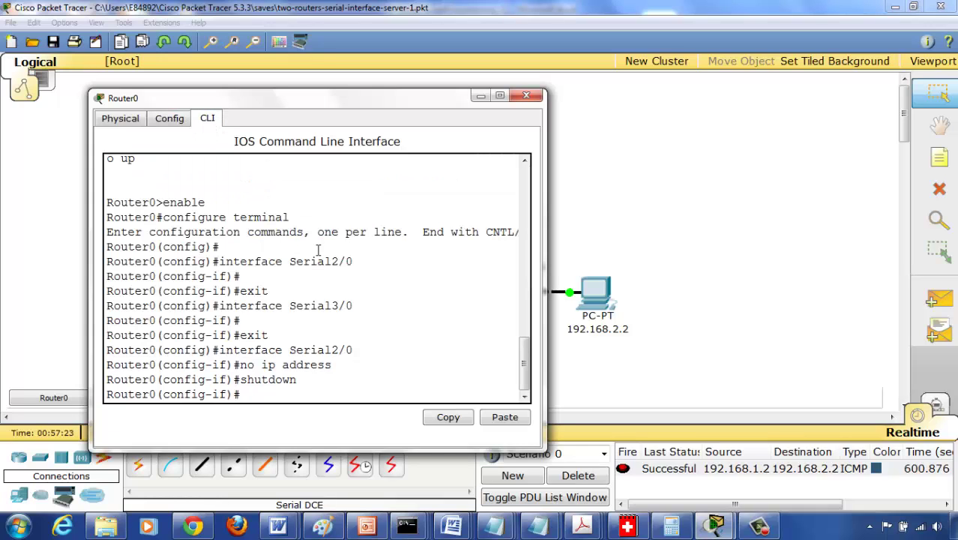
pyautogui.write('clear')
pyautogui.press('Return')
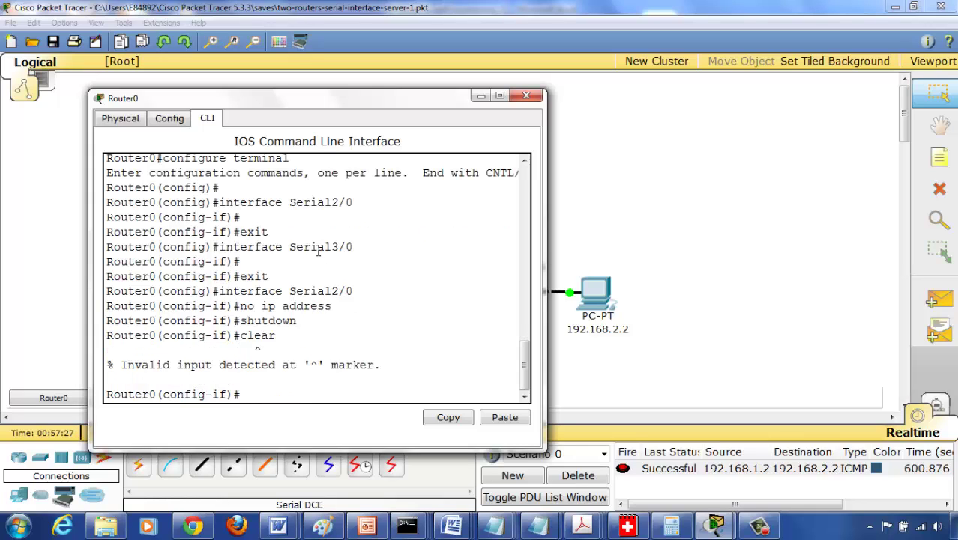
pyautogui.write('cls')
pyautogui.press('Return')
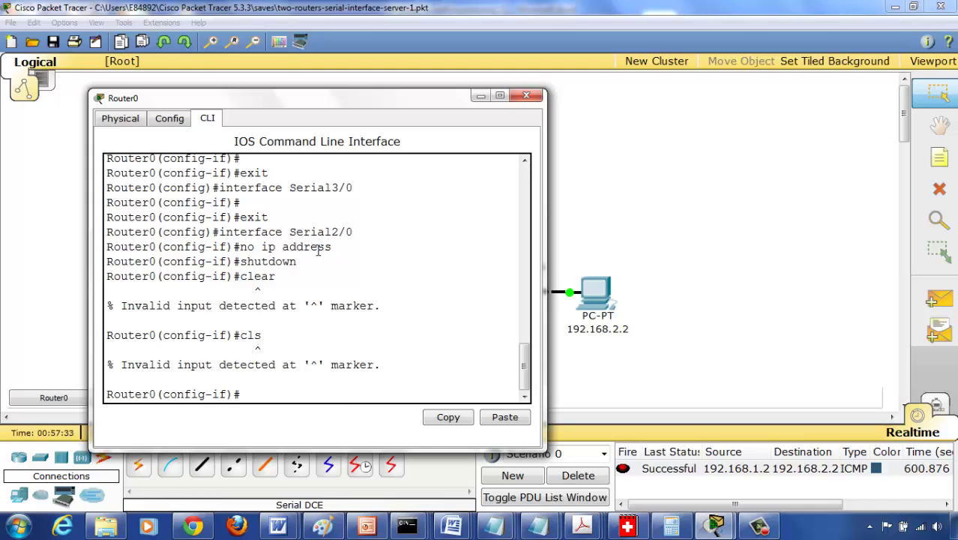
# Step: Exit all configuration modes and the console session on Router0, and start a fresh session at the user prompt
pyautogui.write('extit')
pyautogui.press('Return')
pyautogui.write('exit')
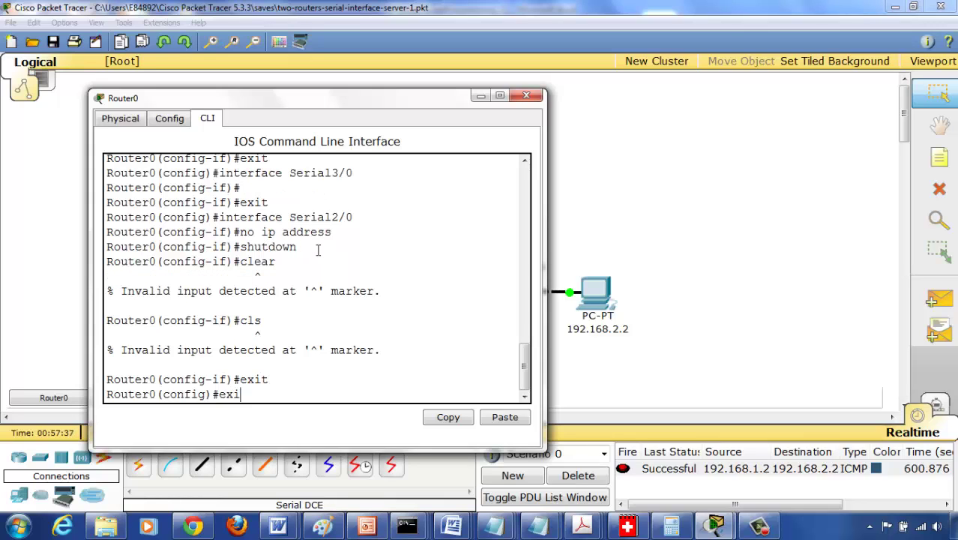
pyautogui.press('Return')
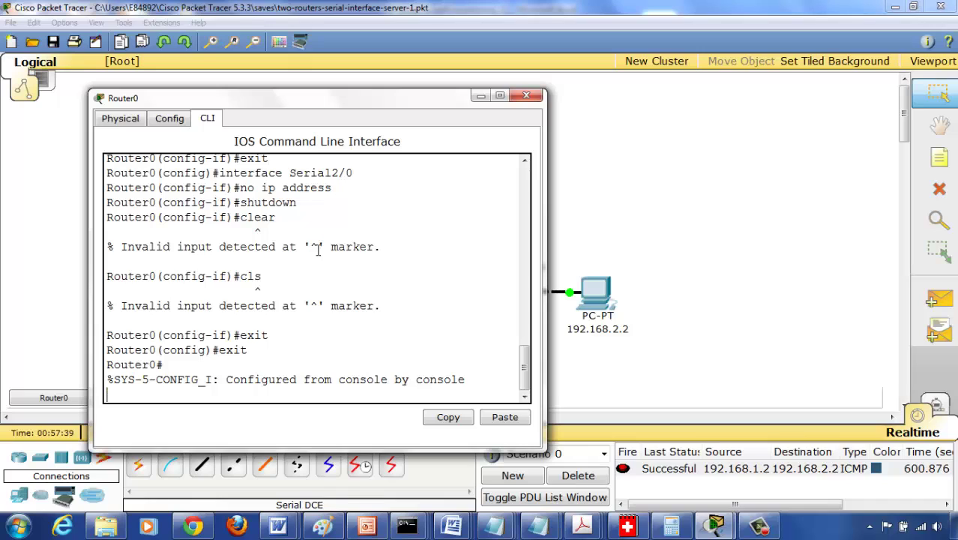
pyautogui.press('Return')
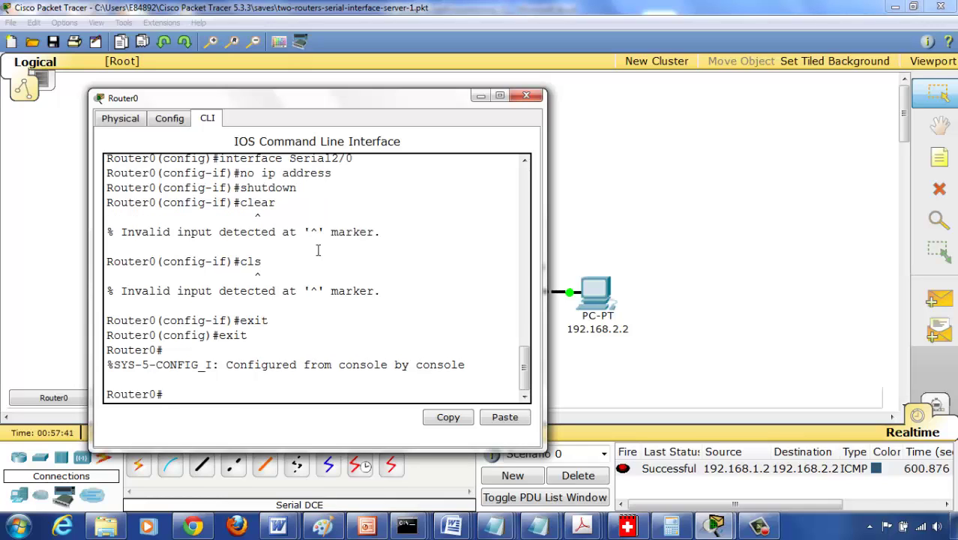
pyautogui.write('exit')
pyautogui.press('Return')
pyautogui.press('Return')
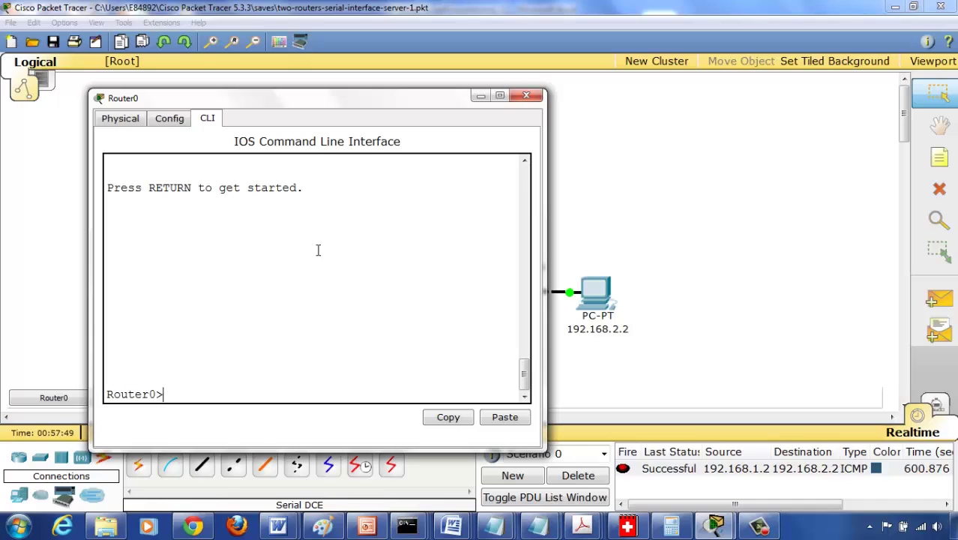
# Step: Enter privileged mode with enable, global configuration with config t, and interface configuration for serial2/0 on Router0
pyautogui.write('enable')
pyautogui.press('Return')
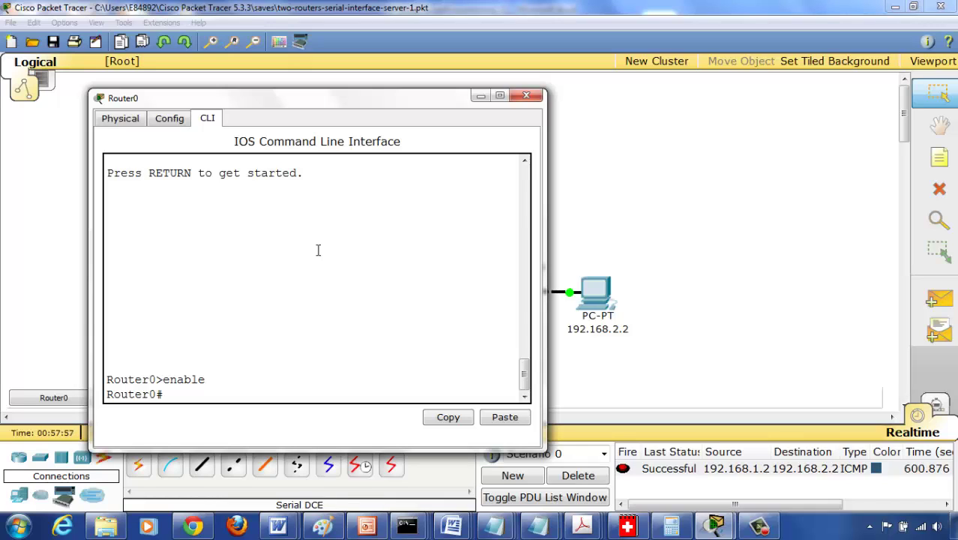
pyautogui.write('config t')
pyautogui.press('Return')
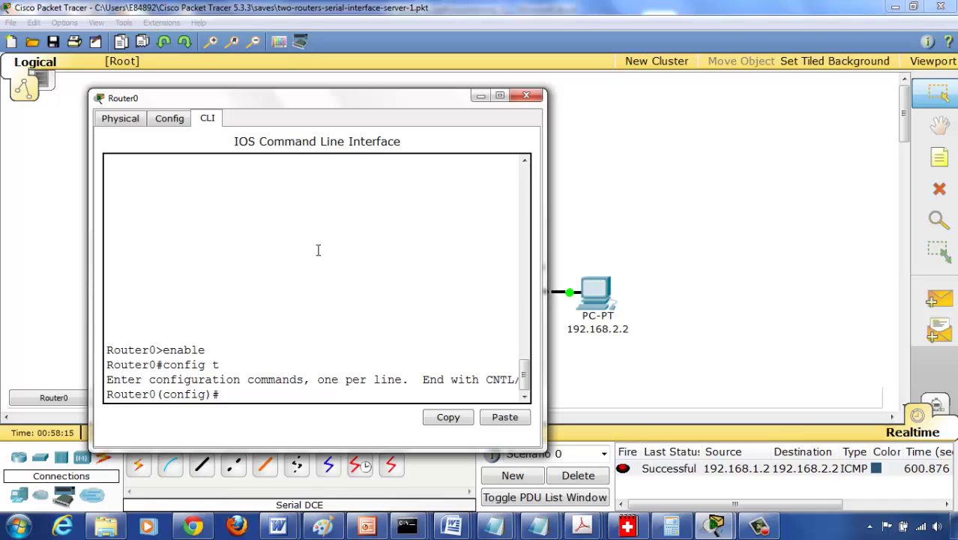
pyautogui.write('interface serial')
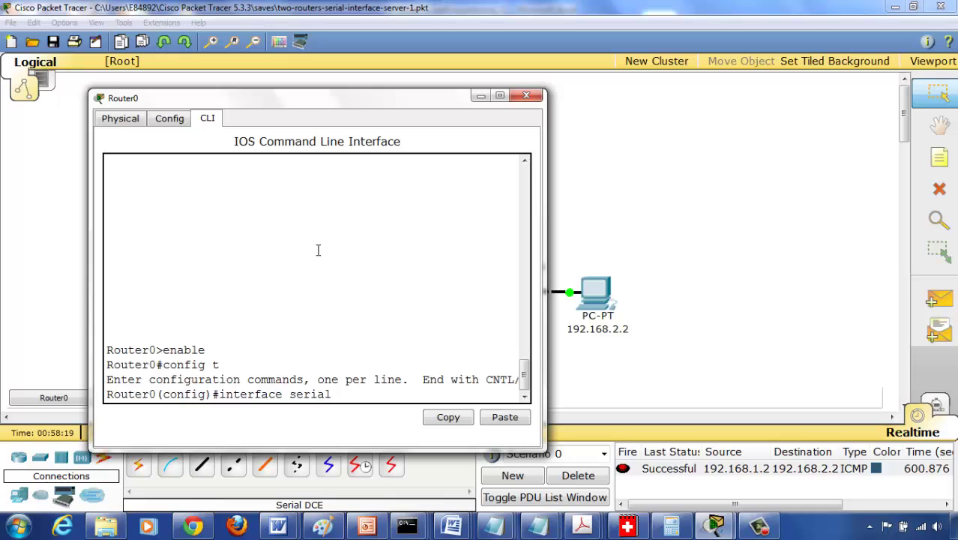
pyautogui.write('2/0')
pyautogui.press('Return')
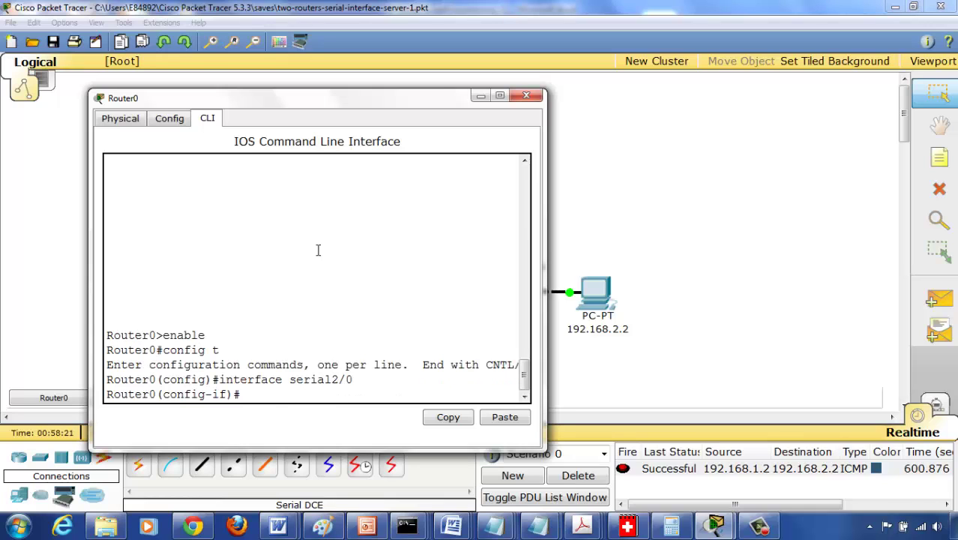
# Step: Add a workspace note reading 10.0.0.0/8 beside the serial link between Router0 and Router1, and adjust its position
pyautogui.click(790, 202)
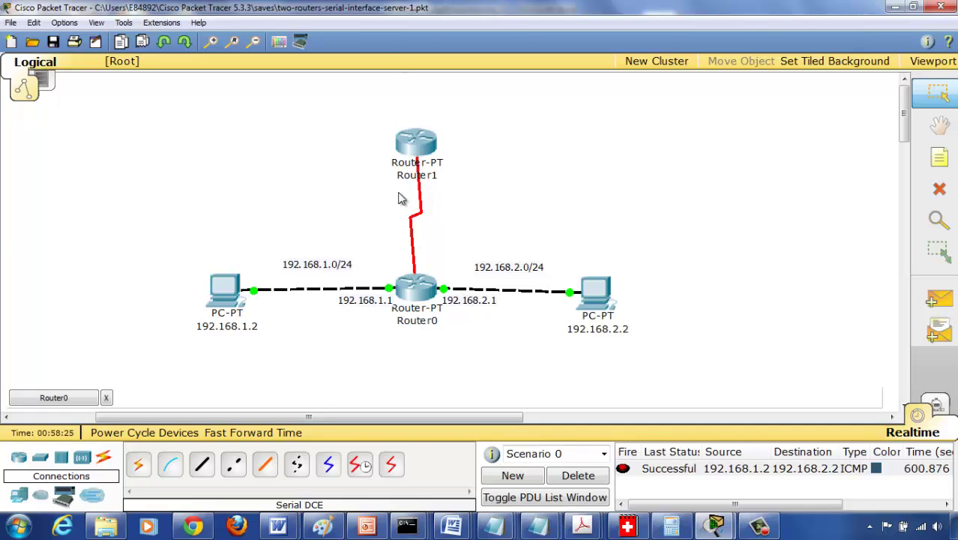
pyautogui.click(938, 157)
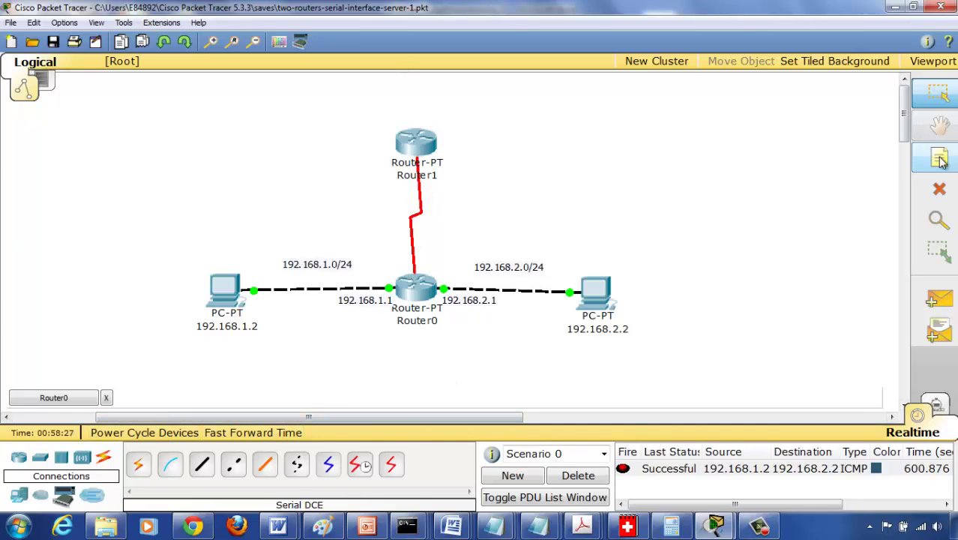
pyautogui.click(469, 215)
pyautogui.write('10.0.0')
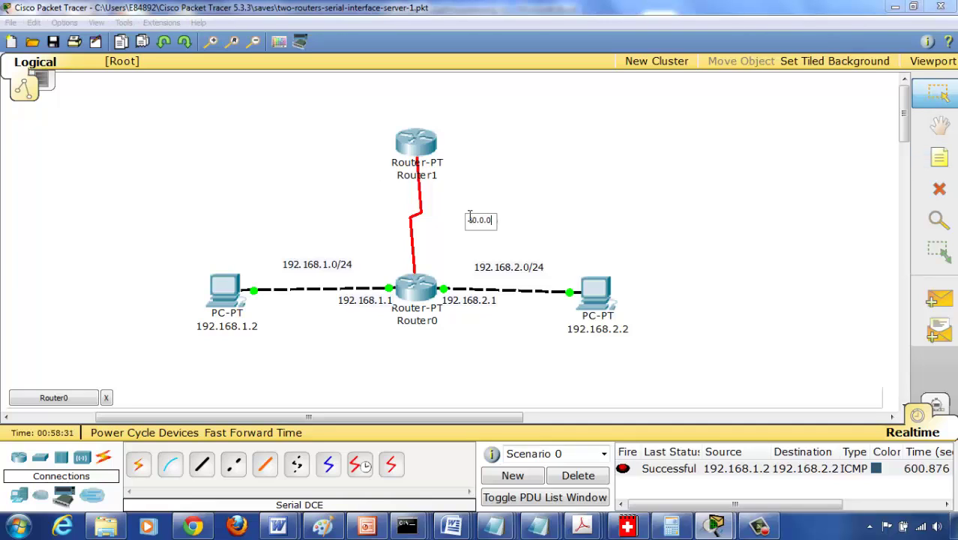
pyautogui.write('.0/8')
pyautogui.click(639, 210)
pyautogui.moveTo(507, 219); pyautogui.dragTo(498, 208)
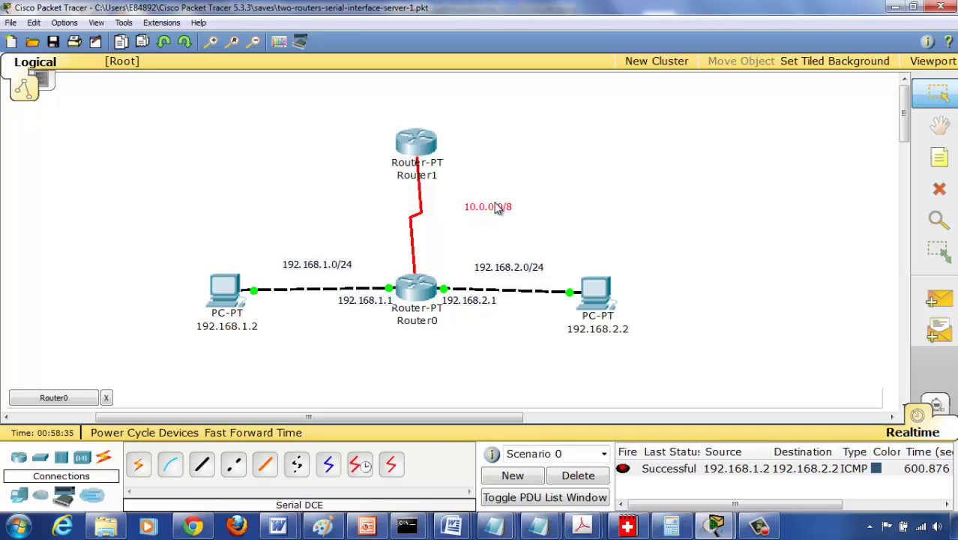
pyautogui.click(722, 184)
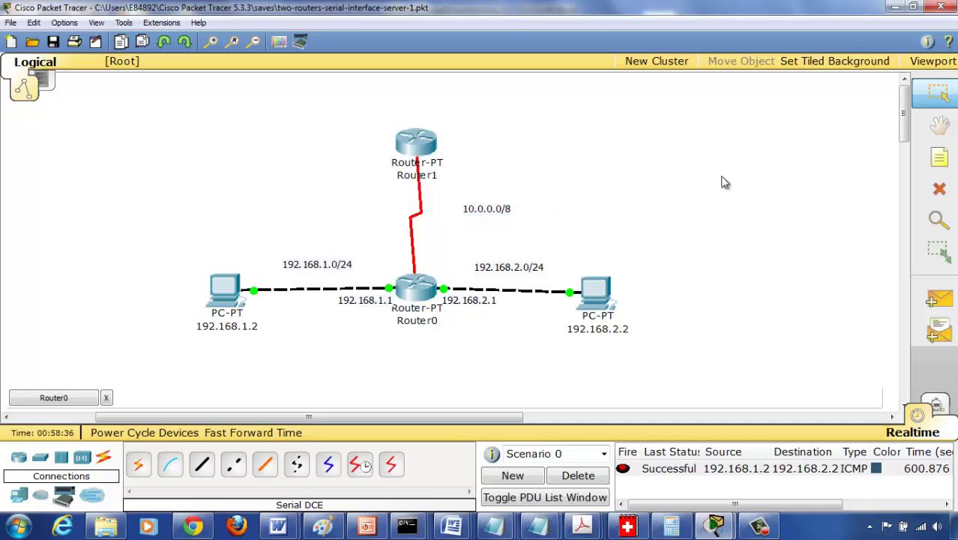
# Step: Add a workspace note reading 10.0.0.1 at Router0's end of the serial link
pyautogui.click(942, 160)
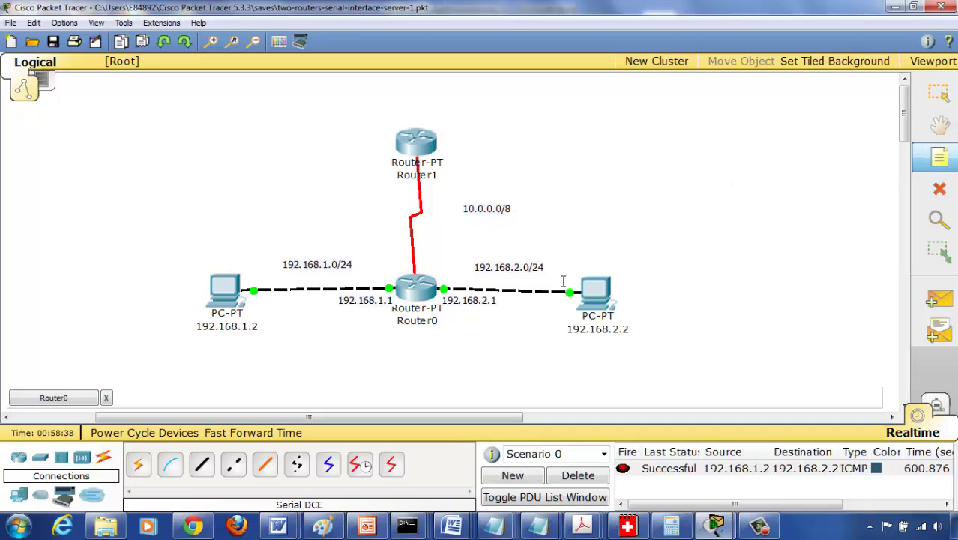
pyautogui.click(397, 263)
pyautogui.write('10.0.0')
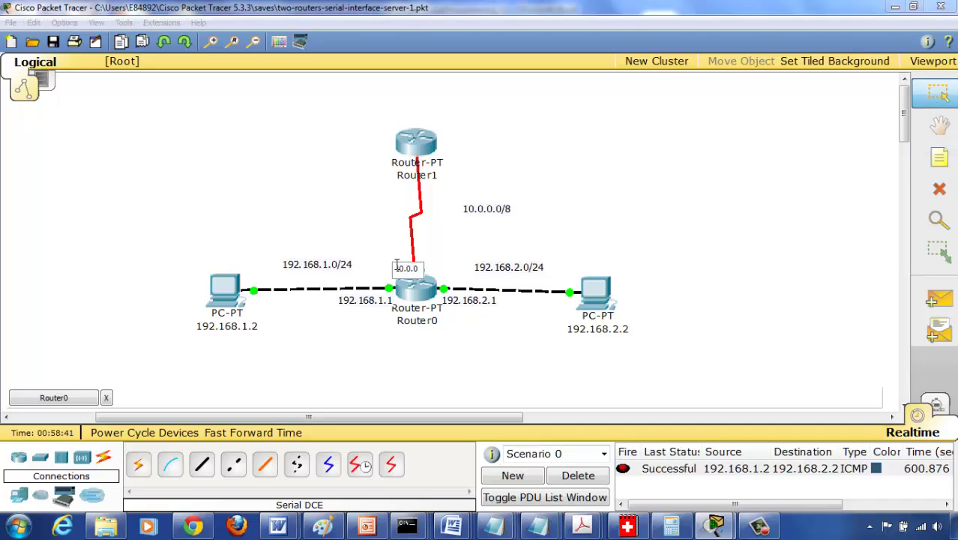
pyautogui.write('.1')
pyautogui.click(648, 204)
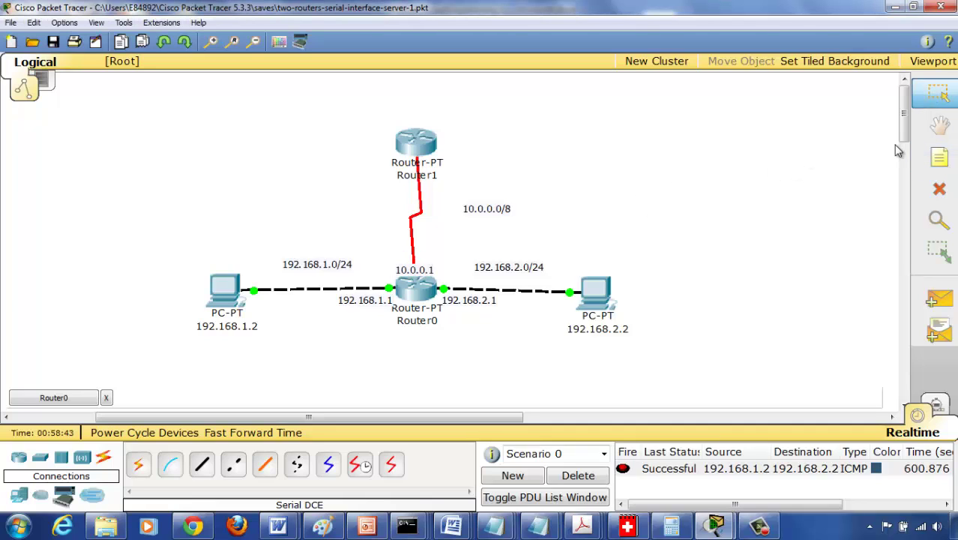
# Step: Add a workspace note reading 10.0.0.2 at Router1's end of the serial link and shift it slightly toward the cable
pyautogui.click(940, 158)
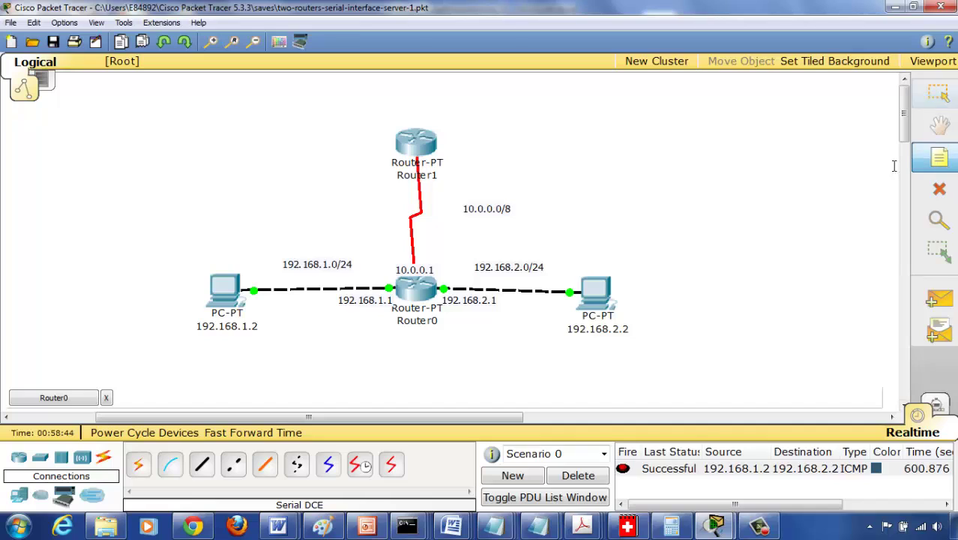
pyautogui.click(390, 156)
pyautogui.write('10.0.0')
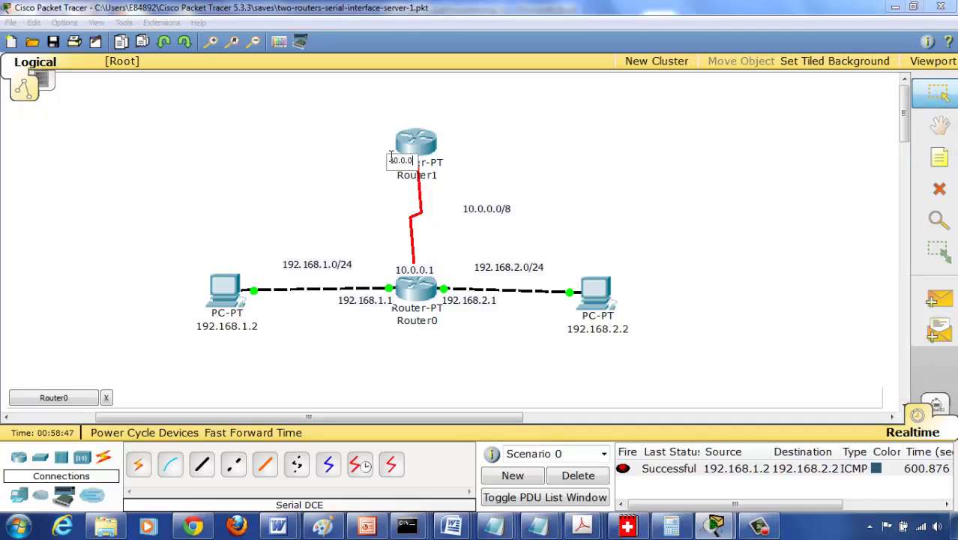
pyautogui.write('.2')
pyautogui.click(618, 154)
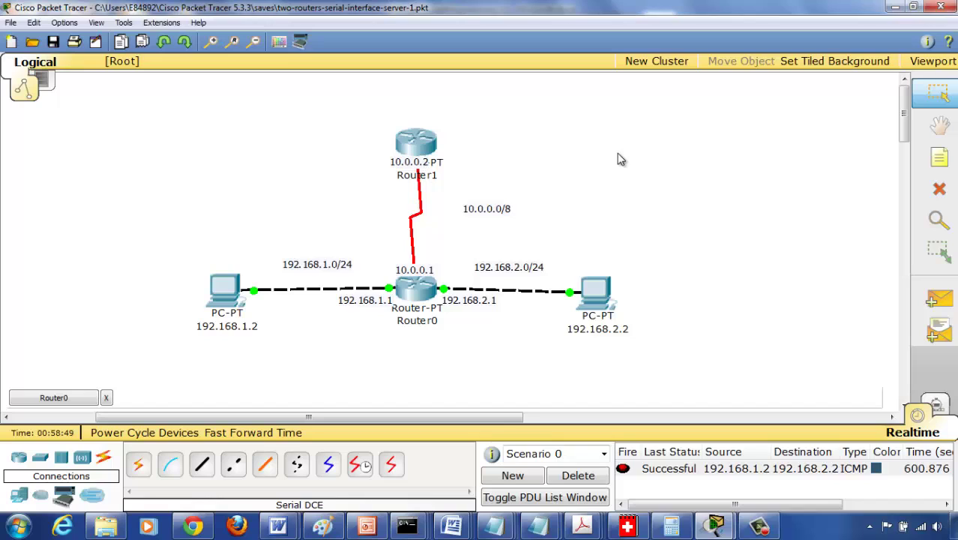
pyautogui.moveTo(416, 162); pyautogui.dragTo(428, 165)
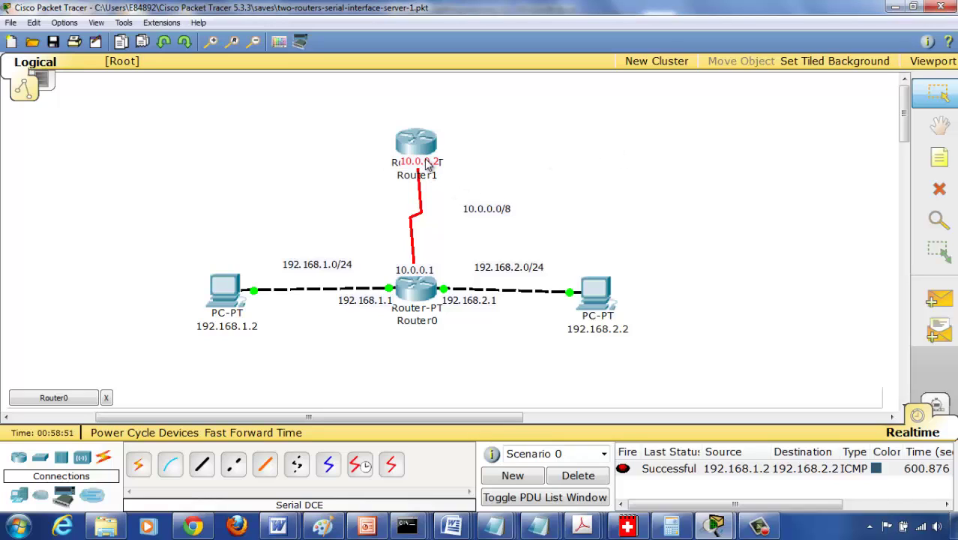
pyautogui.click(563, 173)
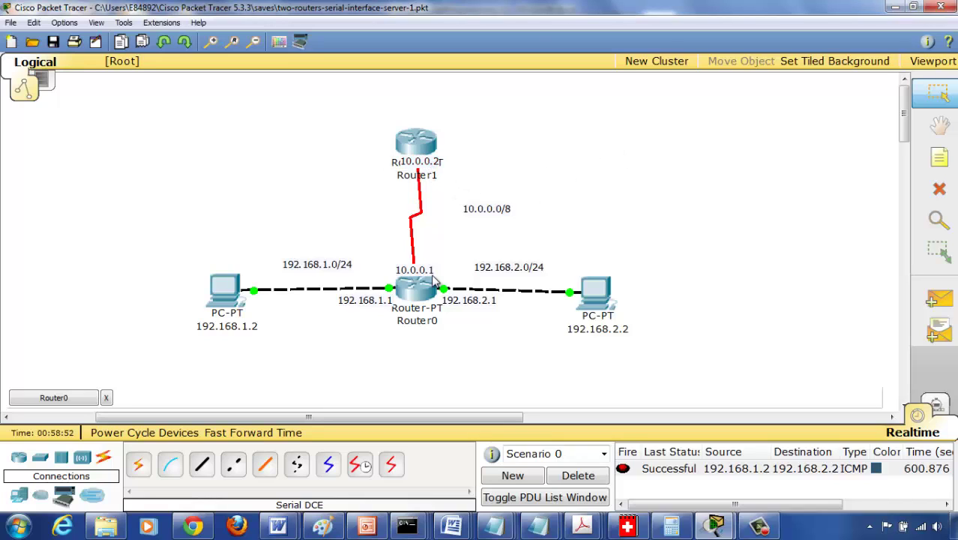
# Step: Return to Router0's command line and assign serial2/0 the IP address 10.0.0.1 with mask 255.0.0.0
pyautogui.click(66, 398)
pyautogui.write('ig-if)#i')
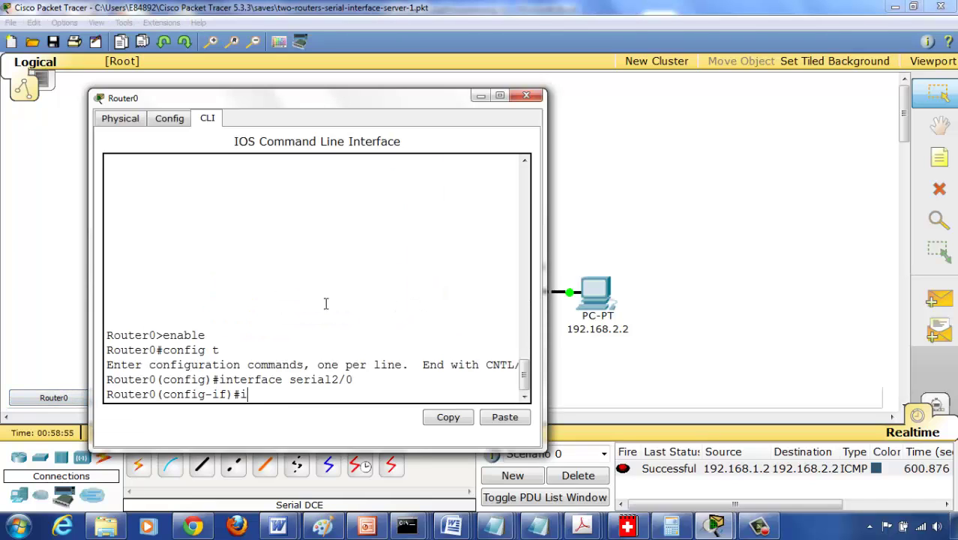
pyautogui.write('p address 10.0.0.')
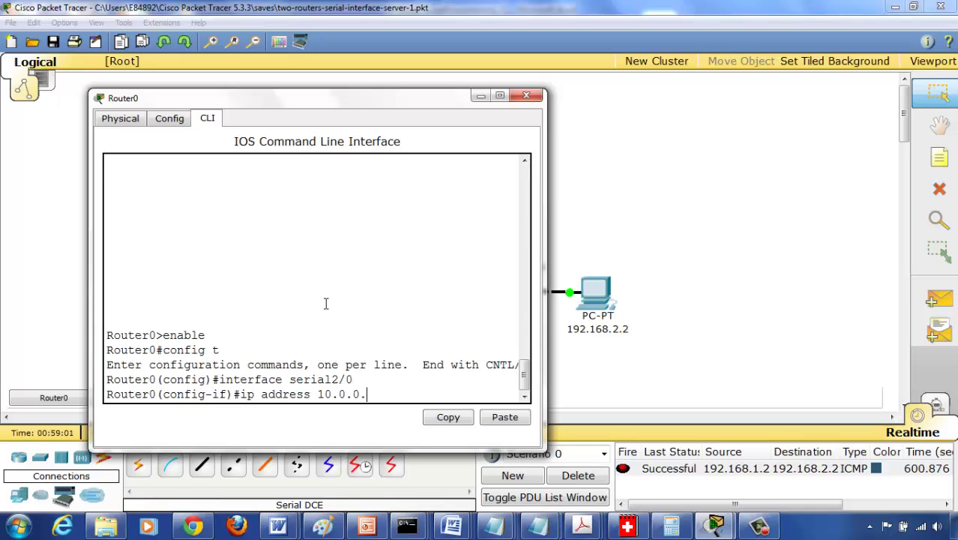
pyautogui.write('1 255.0.0.0')
pyautogui.press('Return')
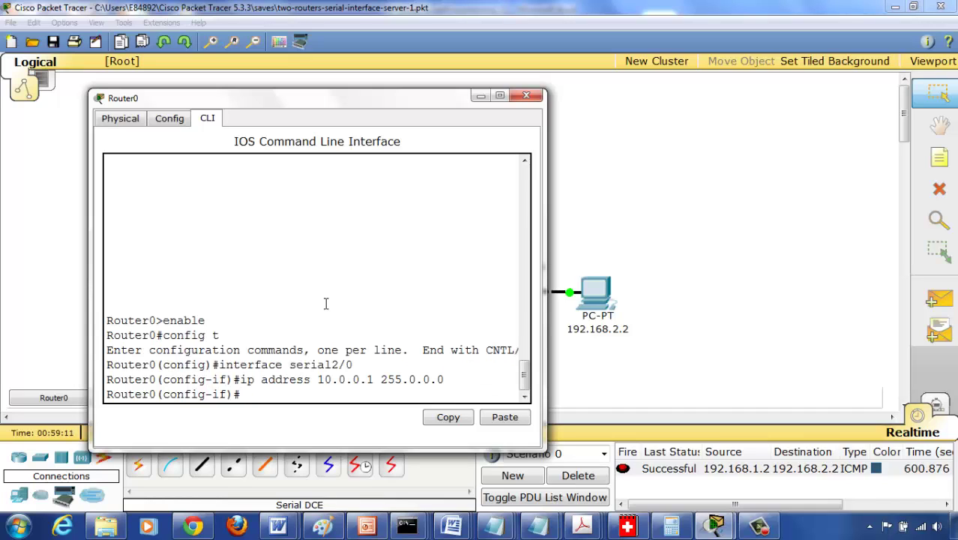
# Step: Exit interface and global configuration modes on Router0 to get back to the privileged prompt
pyautogui.write('exit')
pyautogui.press('Return')
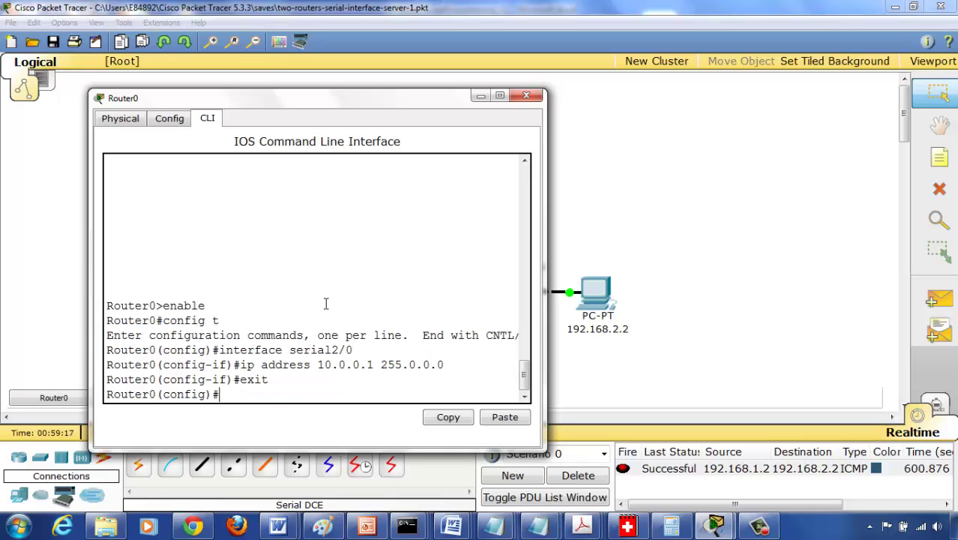
pyautogui.write('exit')
pyautogui.press('Return')
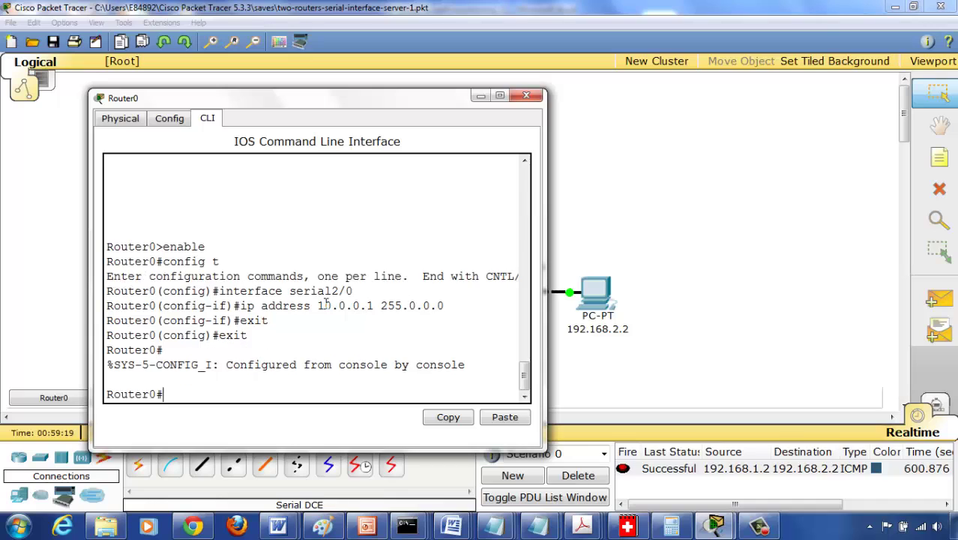
# Step: Run show running-config on Router0, page through to the serial interface settings, and quit the listing
pyautogui.write('show running-config')
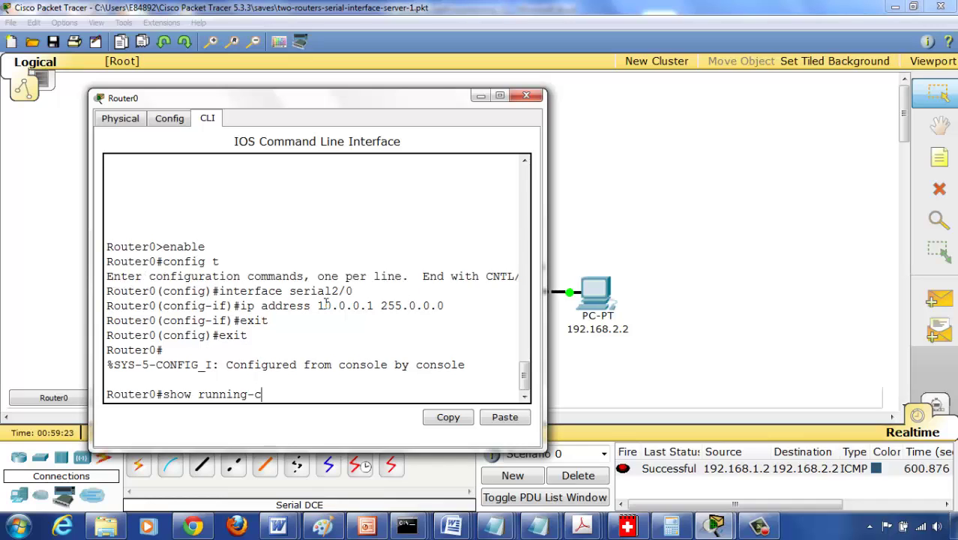
pyautogui.press('Return')
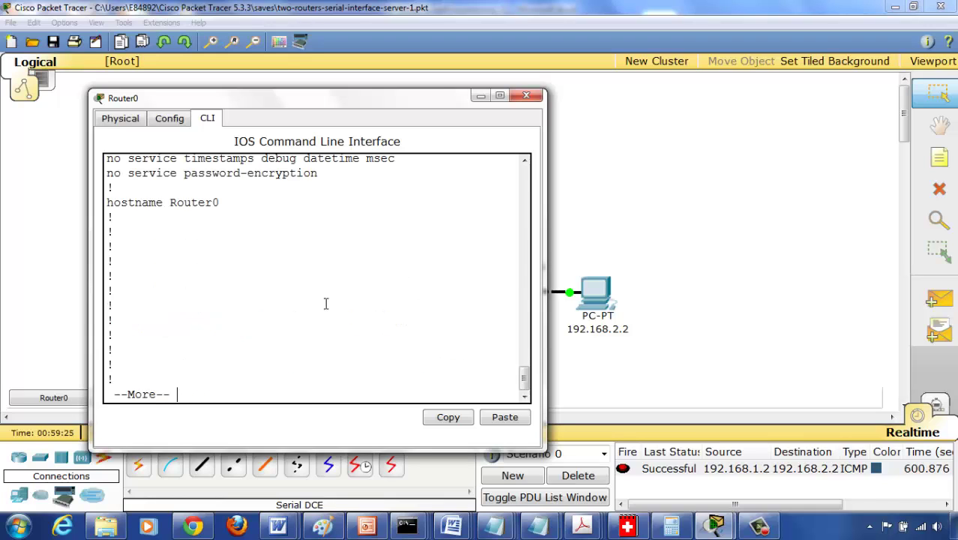
pyautogui.press('Return')
pyautogui.press('Return')
pyautogui.press('Return')
pyautogui.press('Return')
pyautogui.press('Return')
pyautogui.press('Return')
pyautogui.press('Return')
pyautogui.press('Return')
pyautogui.press('Return')
pyautogui.press('Return')
pyautogui.press('Return')
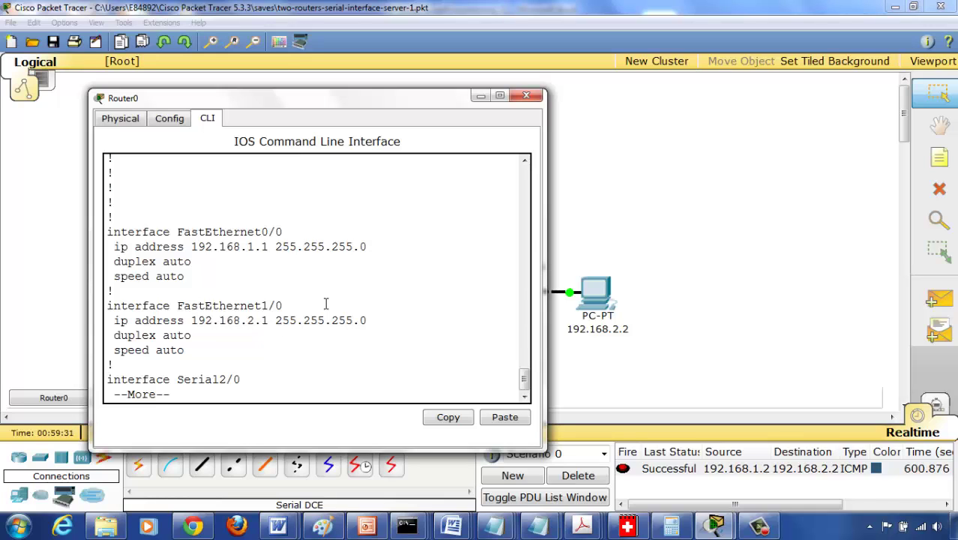
pyautogui.press('Return')
pyautogui.press('Return')
pyautogui.press('Return')
pyautogui.press('Return')
pyautogui.press('Return')
pyautogui.press('Return')
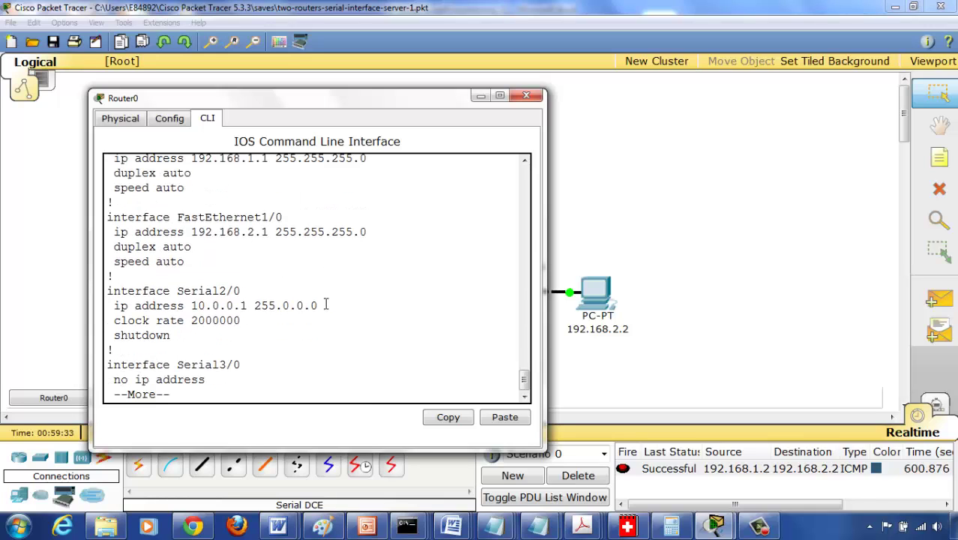
pyautogui.press('Return')
pyautogui.press('Return')
pyautogui.press('Return')
pyautogui.press('Return')
pyautogui.press('q')
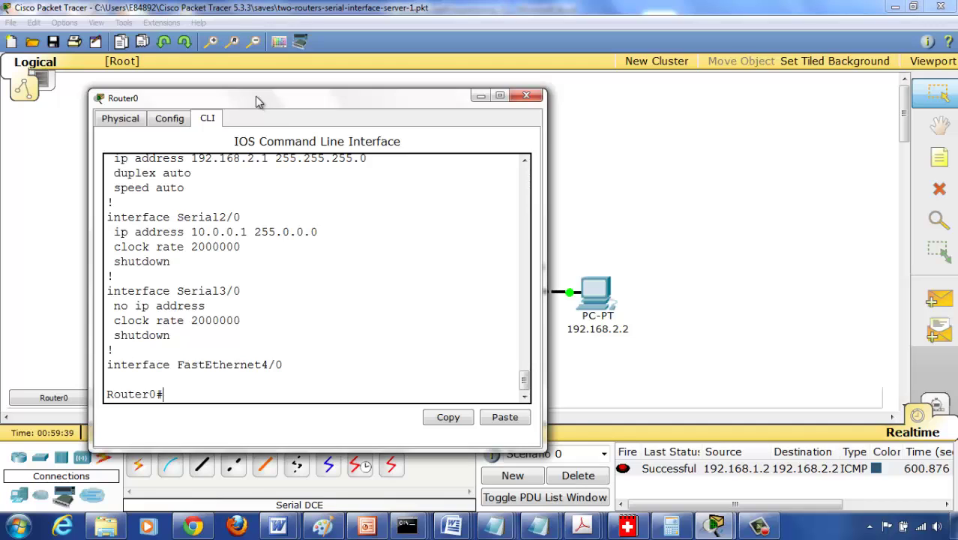
# Step: Move Router0's window clear of the topology and reposition the 10.0.0.1 and 10.0.0.2 notes closer to the serial cable's middle
pyautogui.moveTo(254, 91); pyautogui.dragTo(647, 73)
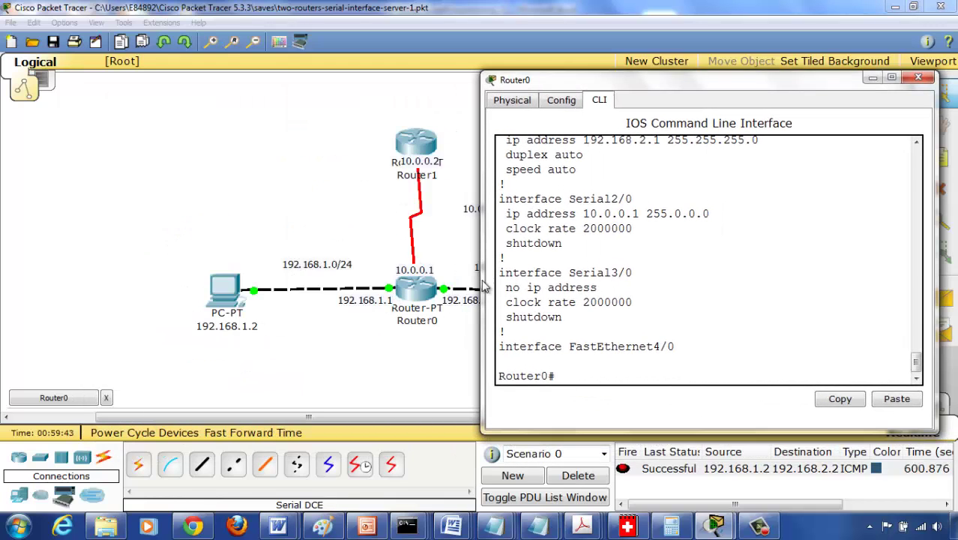
pyautogui.click(339, 340)
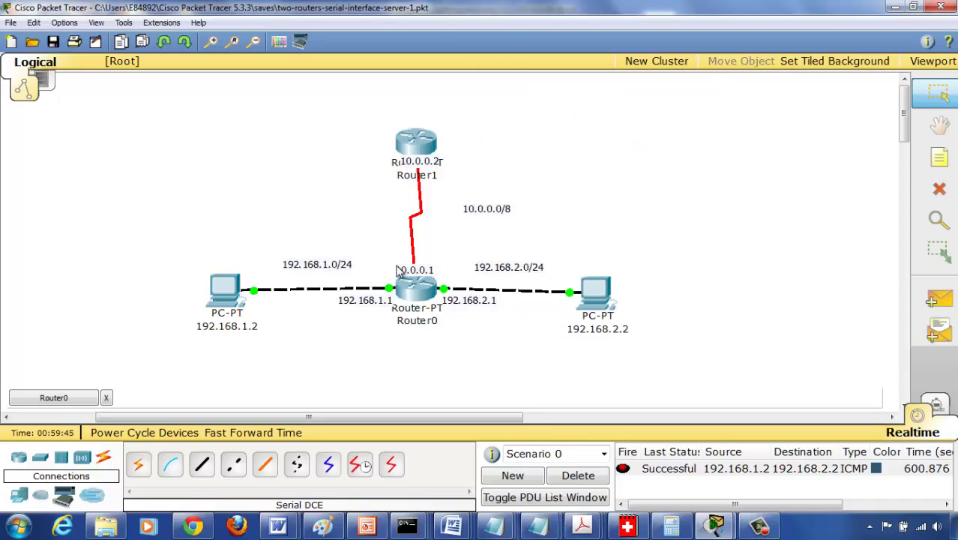
pyautogui.moveTo(407, 275)
pyautogui.mouseDown()
pyautogui.moveTo(406, 258)
pyautogui.moveTo(450, 249)
pyautogui.moveTo(420, 271)
pyautogui.mouseUp()
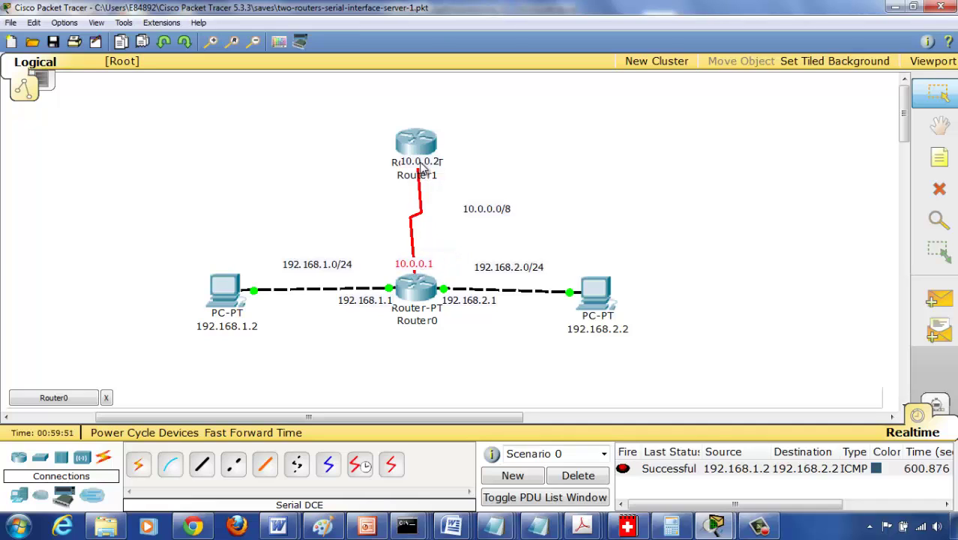
pyautogui.moveTo(419, 163); pyautogui.dragTo(421, 176)
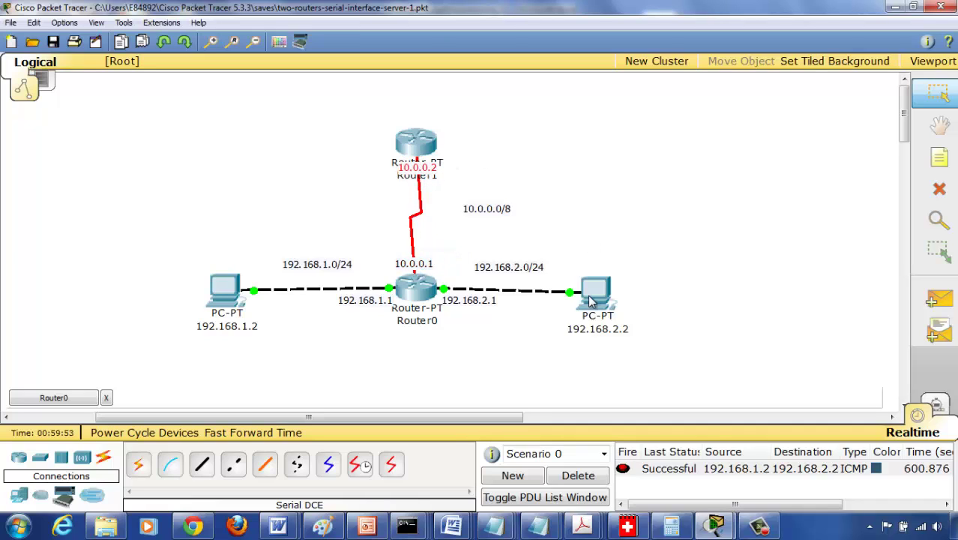
# Step: On Router0's command line, enter config t and interface serial2/0, and enable the interface with no shutdown
pyautogui.click(43, 396)
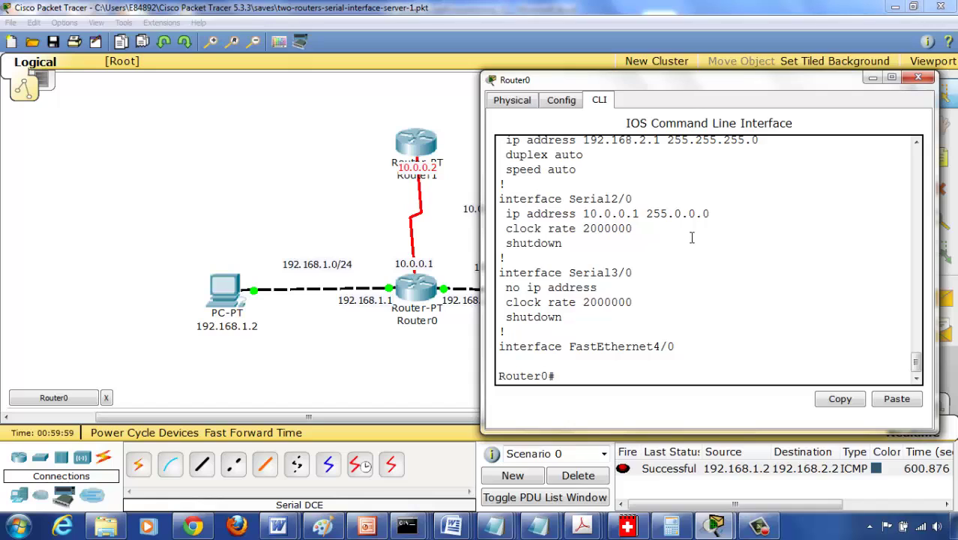
pyautogui.write('config t')
pyautogui.press('Return')
pyautogui.write('inter')
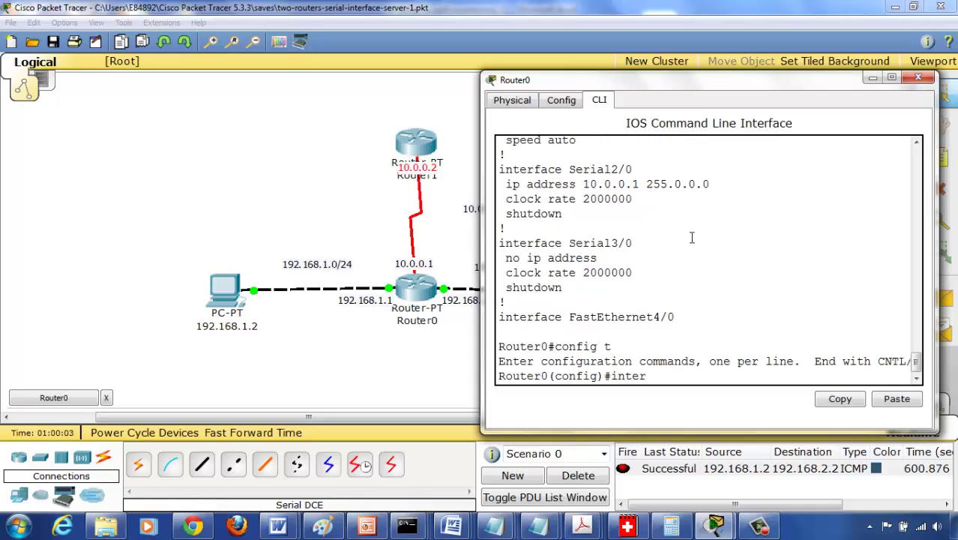
pyautogui.write('face serial2.')
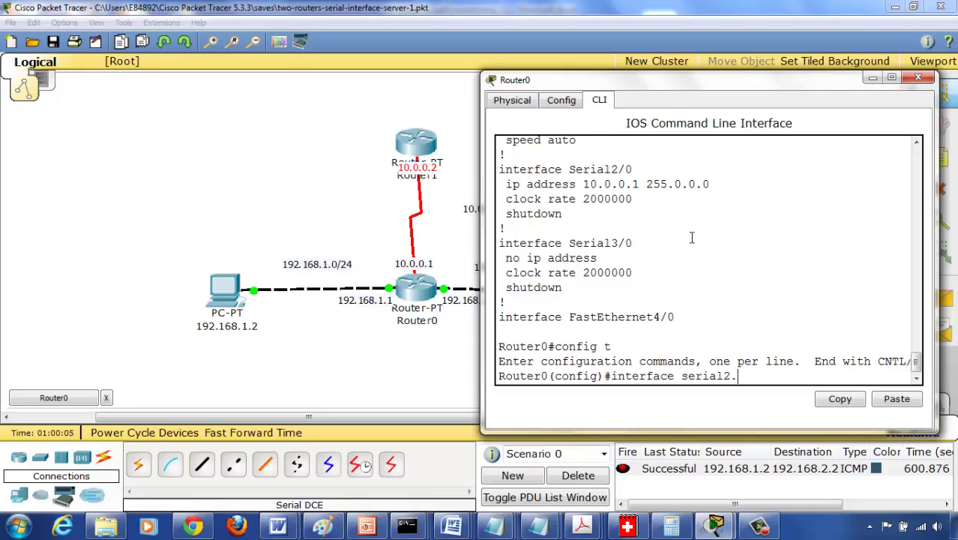
pyautogui.press('BackSpace')
pyautogui.write('/0')
pyautogui.press('Return')
pyautogui.write('n')
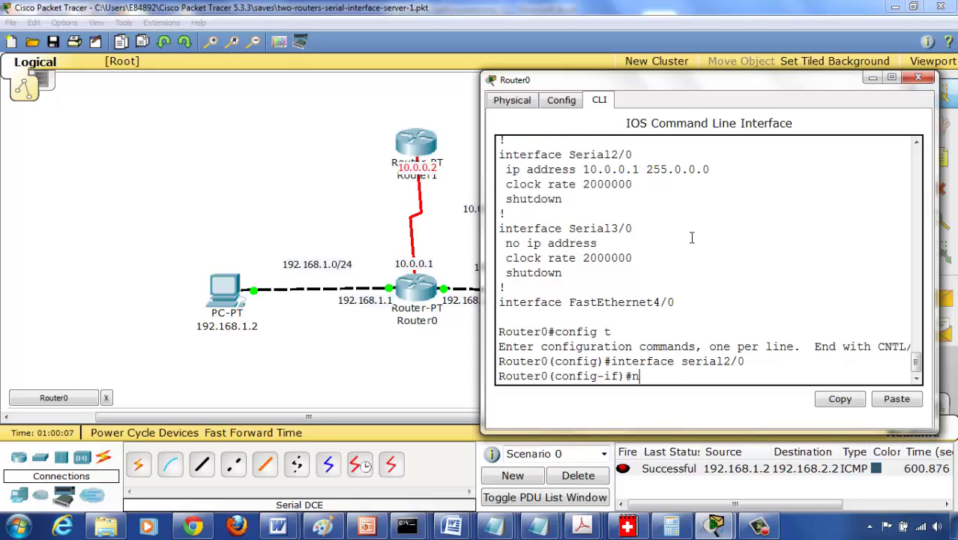
pyautogui.write('o shutdown')
pyautogui.press('Return')
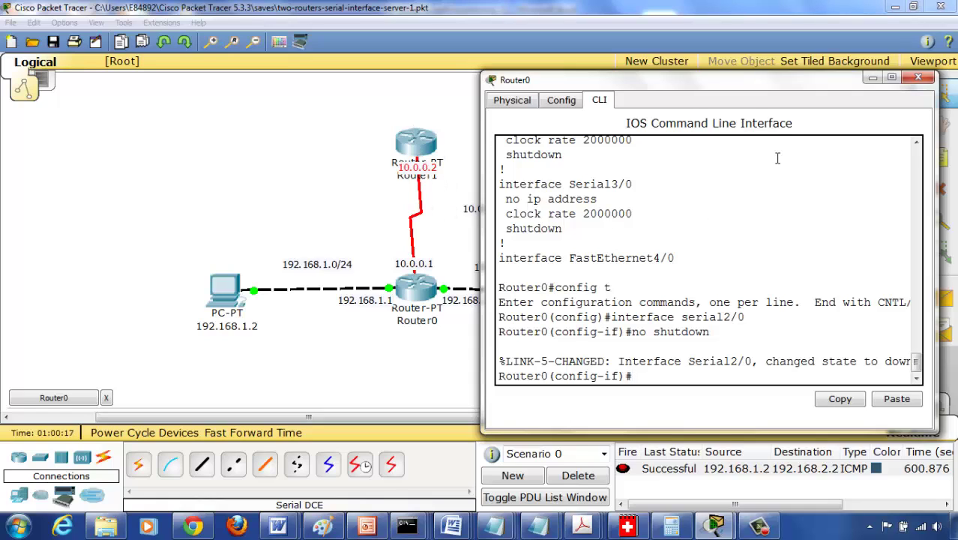
# Step: Close Router0's window and open Router1's command line interface, ready for input
pyautogui.click(918, 77)
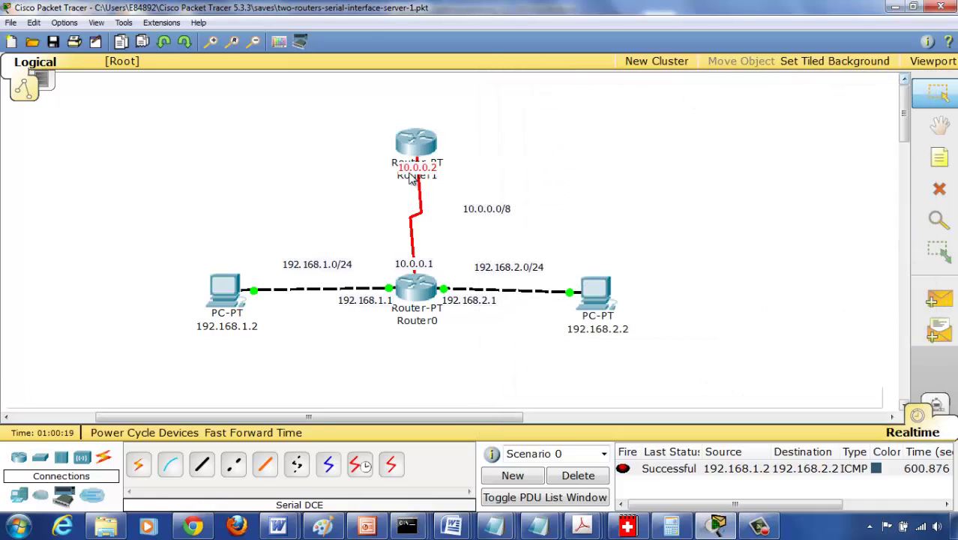
pyautogui.click(409, 147)
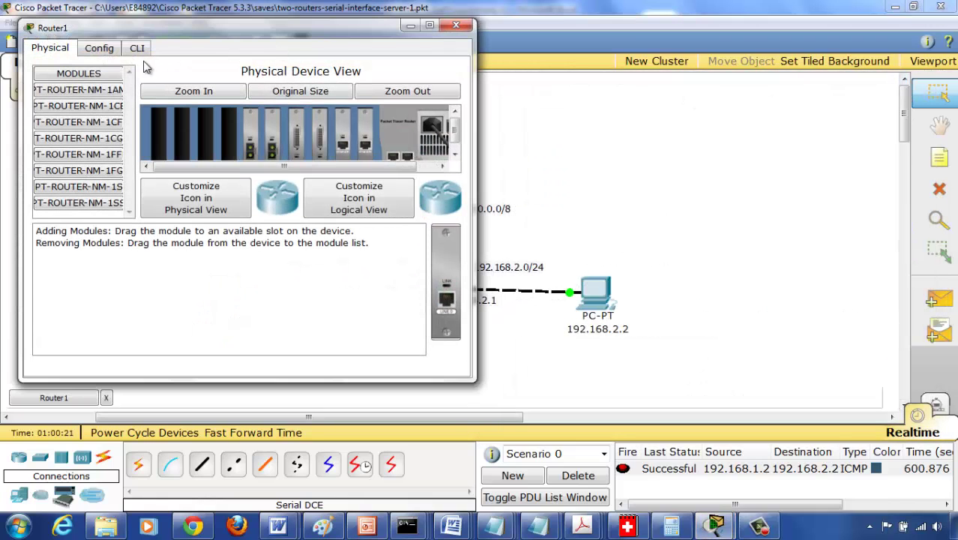
pyautogui.click(137, 51)
pyautogui.click(304, 175)
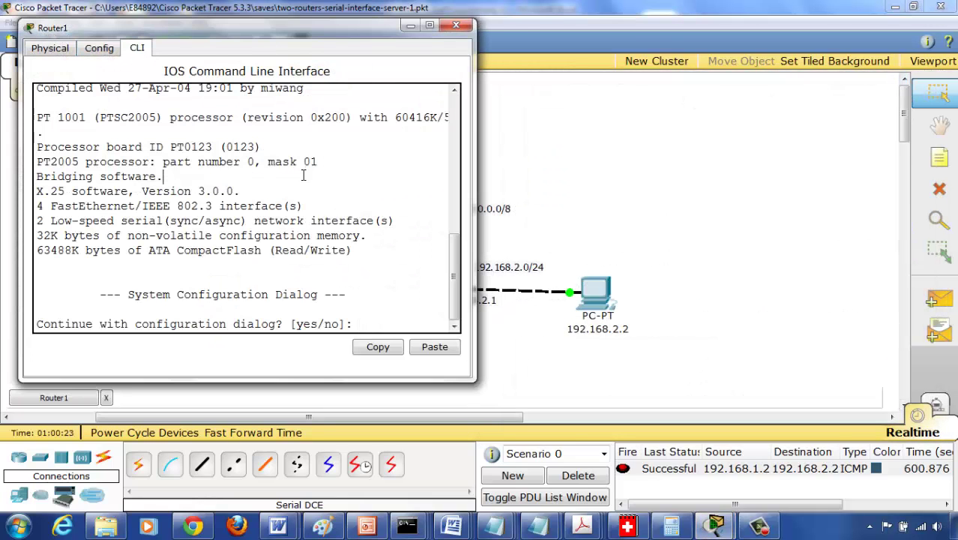
# Step: Answer no to Router1's configuration dialog prompt, enter privileged mode with enable, and enter global configuration with config t
pyautogui.write('no')
pyautogui.press('Return')
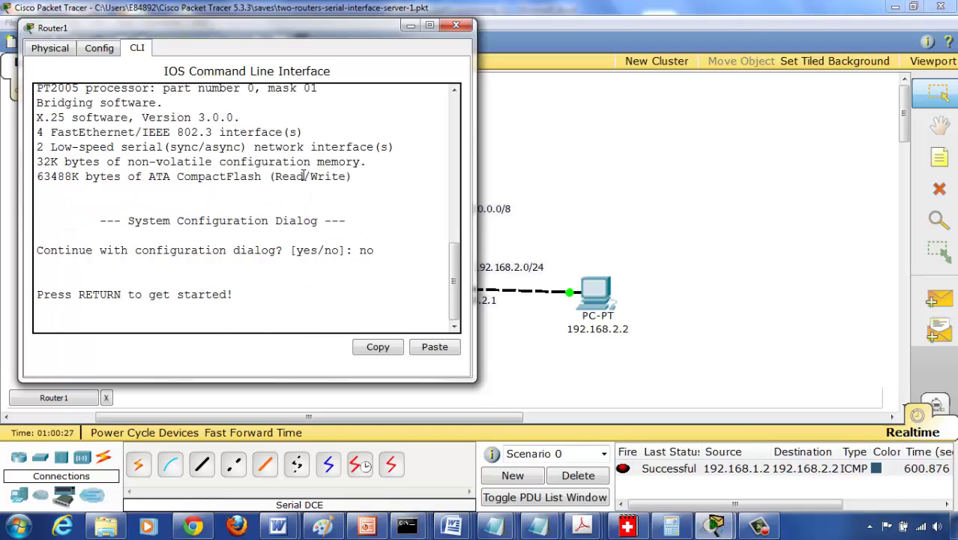
pyautogui.press('Return')
pyautogui.write('enable')
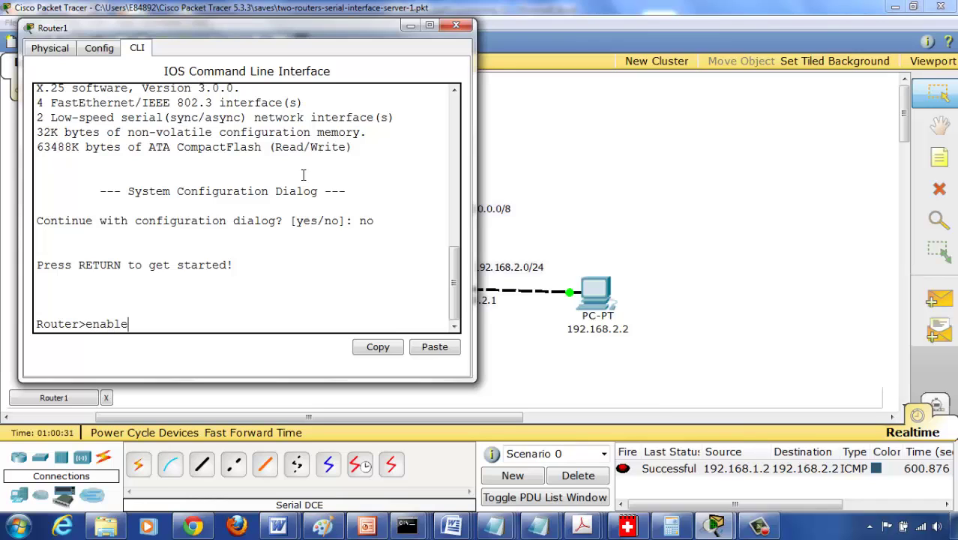
pyautogui.press('Return')
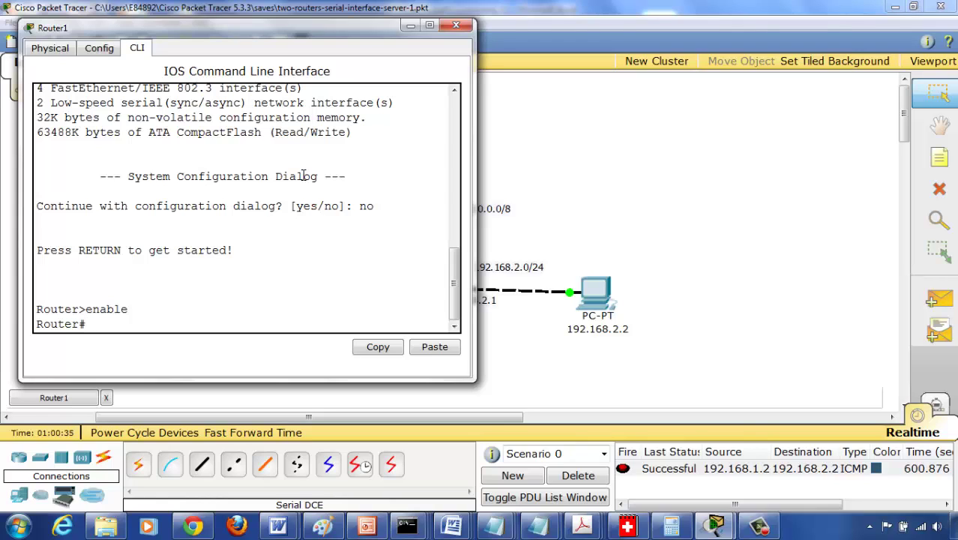
pyautogui.write('config t')
pyautogui.press('Return')
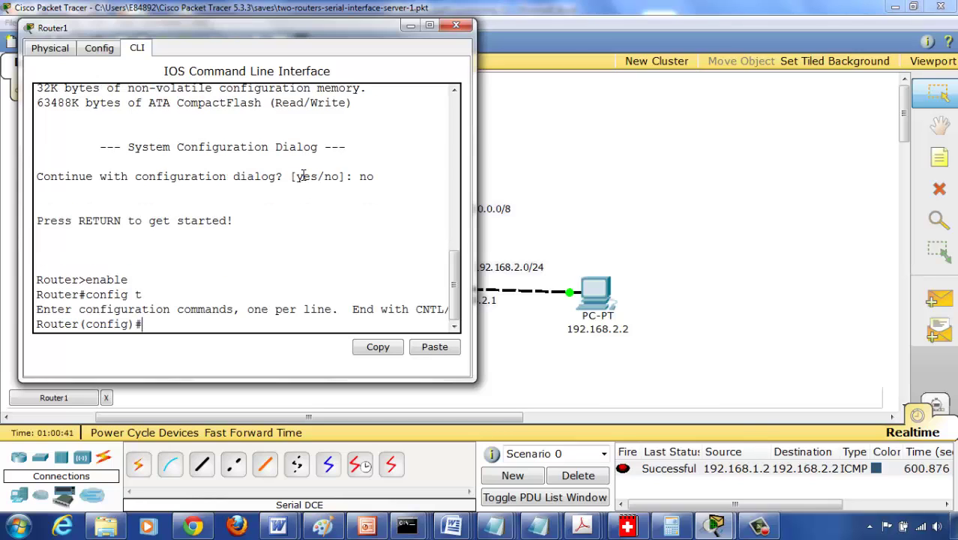
# Step: Set the router's hostname to Router1 and move its window clear of the topology
pyautogui.write('hostname Ro')
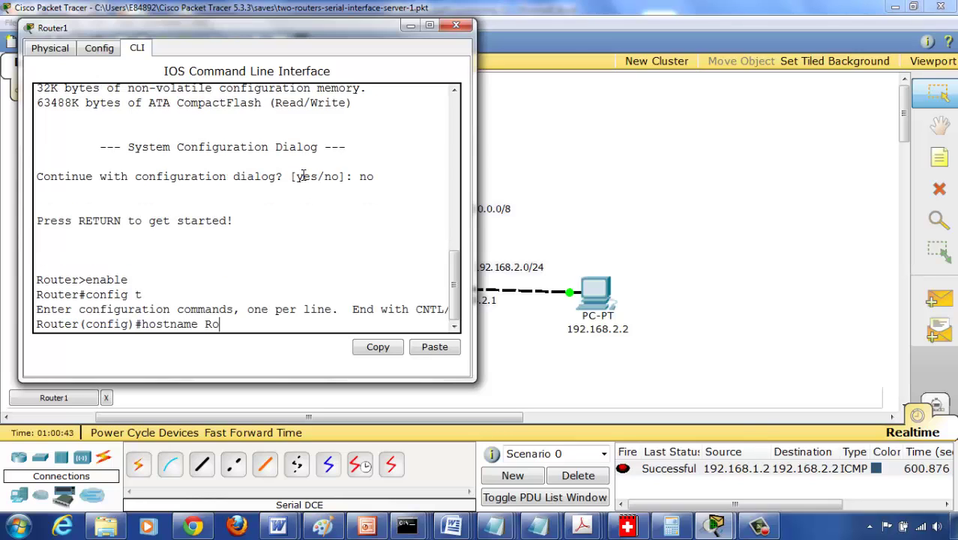
pyautogui.write('uter1')
pyautogui.moveTo(268, 34); pyautogui.dragTo(720, 69)
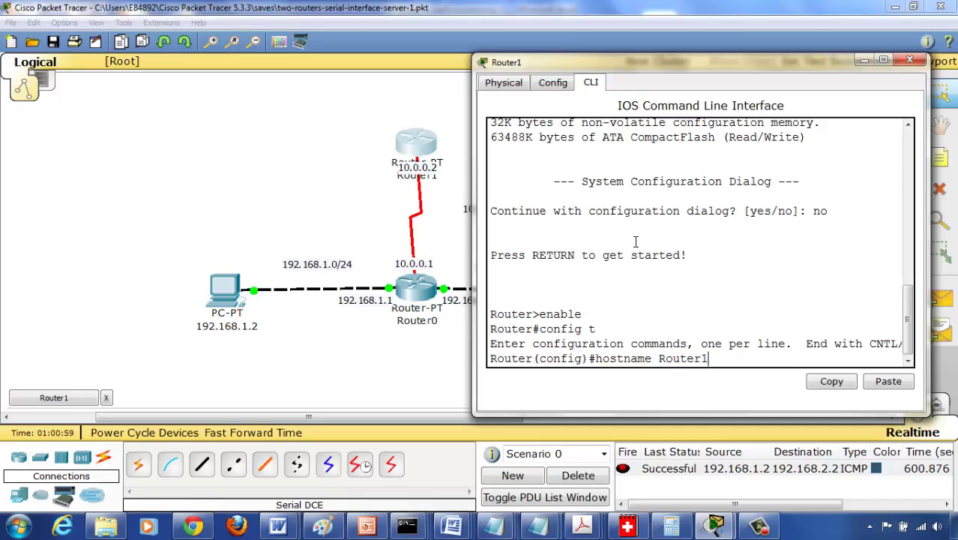
pyautogui.press('Return')
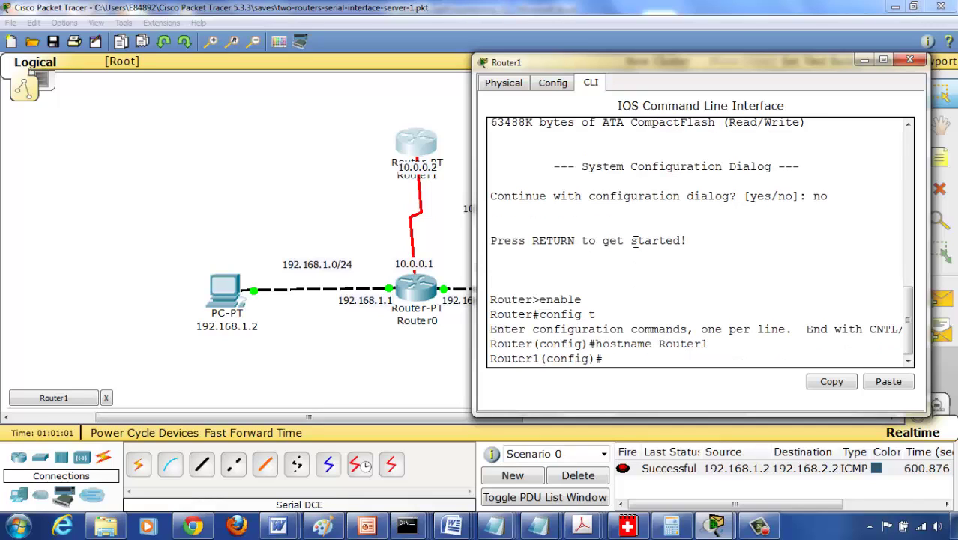
# Step: Enter configuration of interface serial2/0 on Router1 and assign it ip address 10.0.0.2 255.0.0.0
pyautogui.write('interface serial')
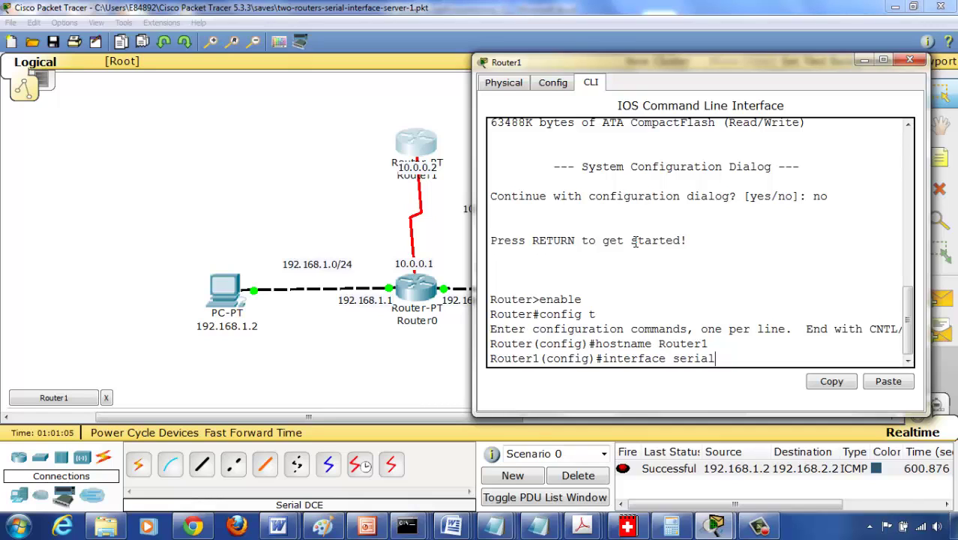
pyautogui.write('2/0')
pyautogui.press('Return')
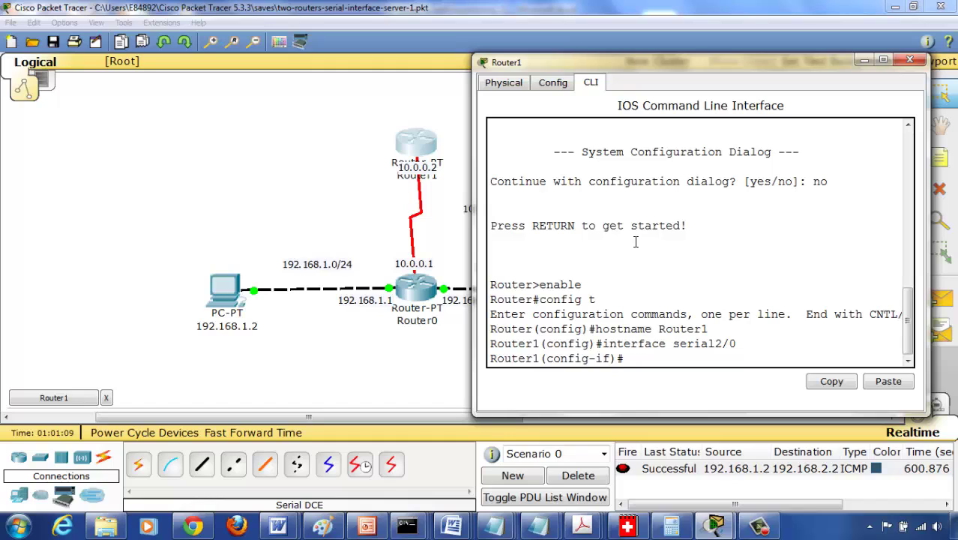
pyautogui.write('ip address 10.')
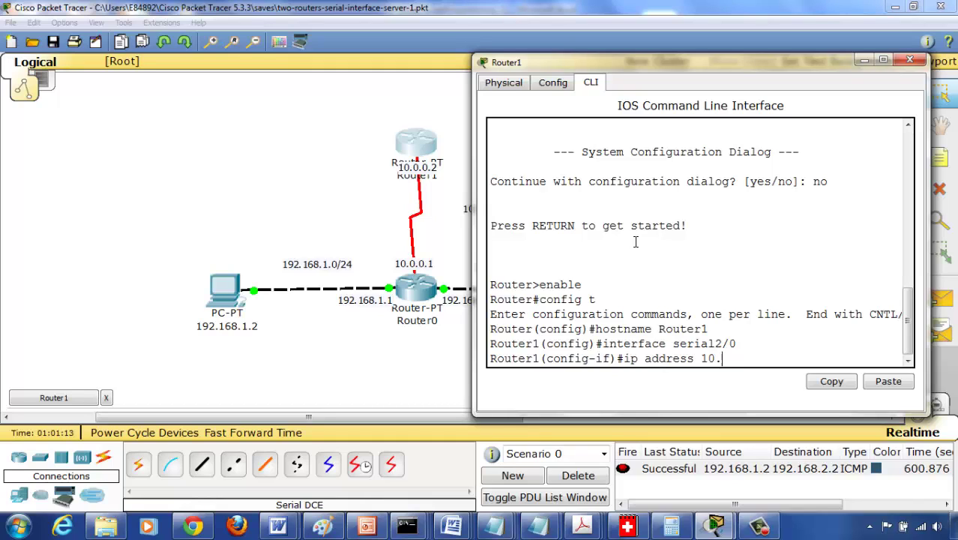
pyautogui.write('0.0.2 255.0.')
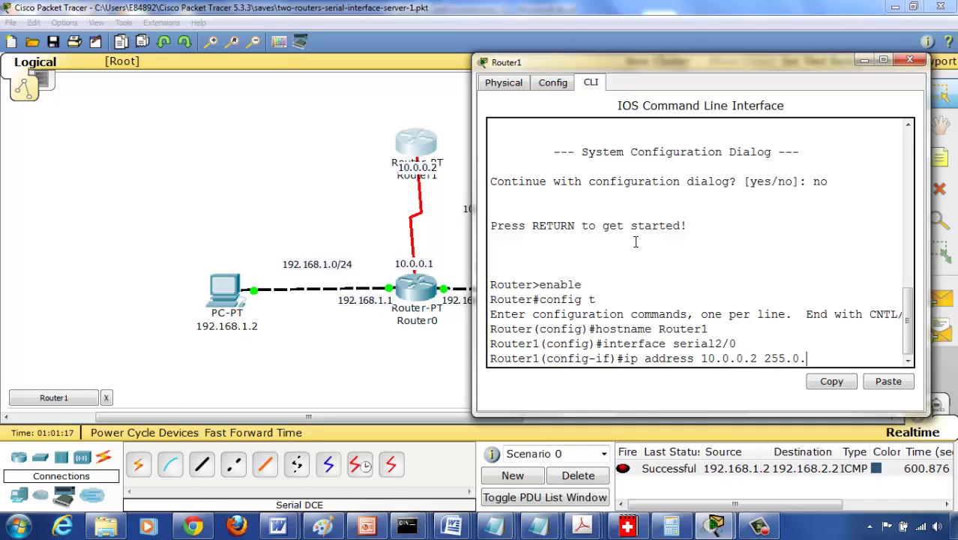
pyautogui.write('0.0')
pyautogui.press('Return')
# Step: Enable Router1's serial2/0 interface with no shutdown and exit back to privileged mode
pyautogui.write('no shutodwn')
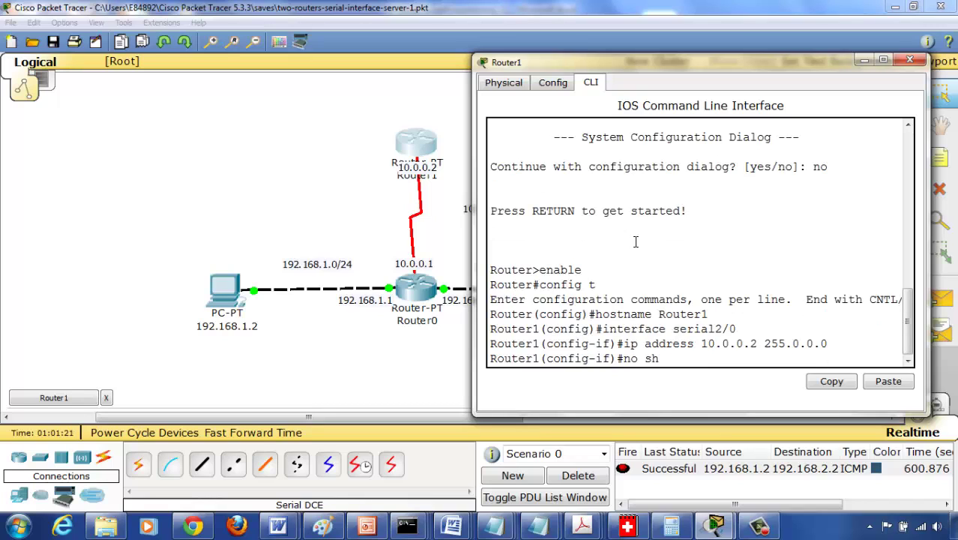
pyautogui.press('BackSpace')
pyautogui.press('BackSpace')
pyautogui.press('BackSpace')
pyautogui.press('BackSpace')
pyautogui.write('down')
pyautogui.press('Return')
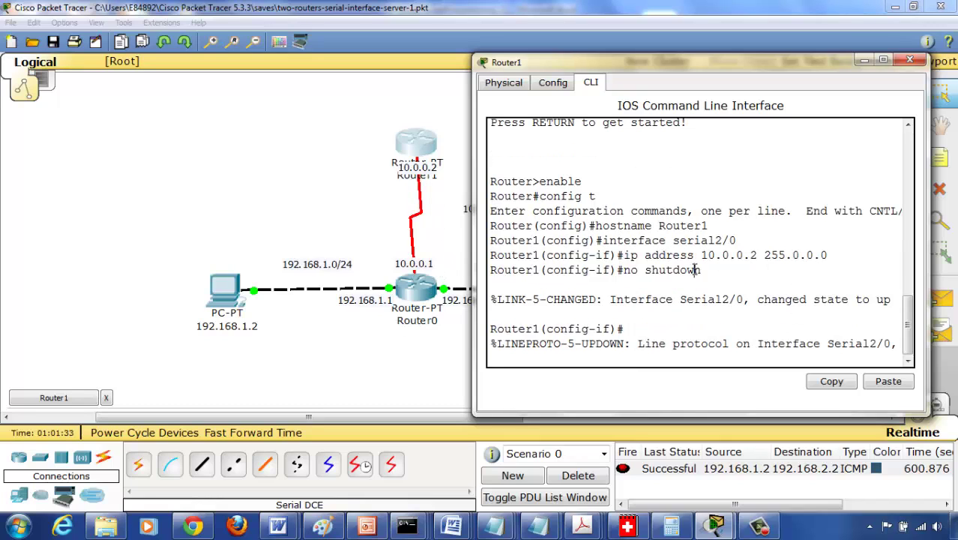
pyautogui.press('Return')
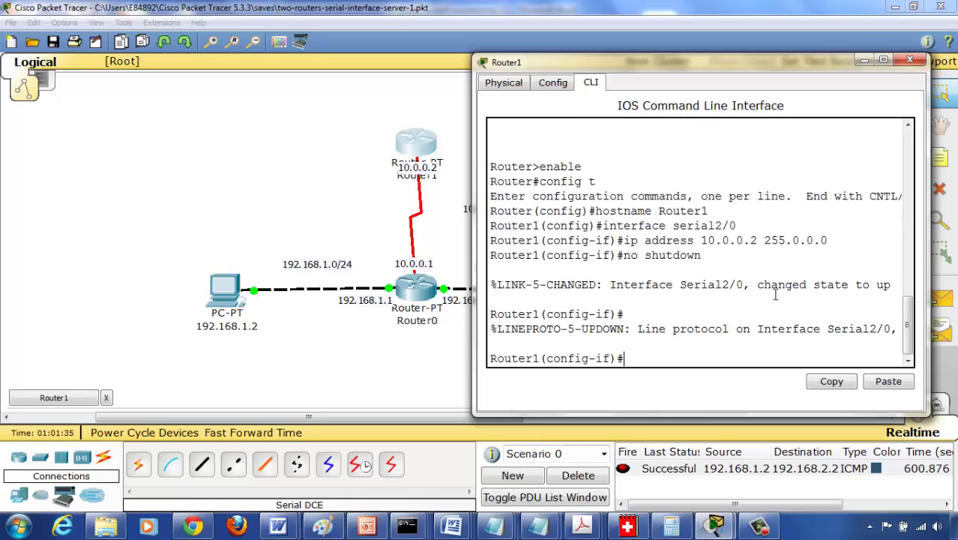
pyautogui.write('exit')
pyautogui.press('Return')
pyautogui.write('exit')
pyautogui.press('Return')
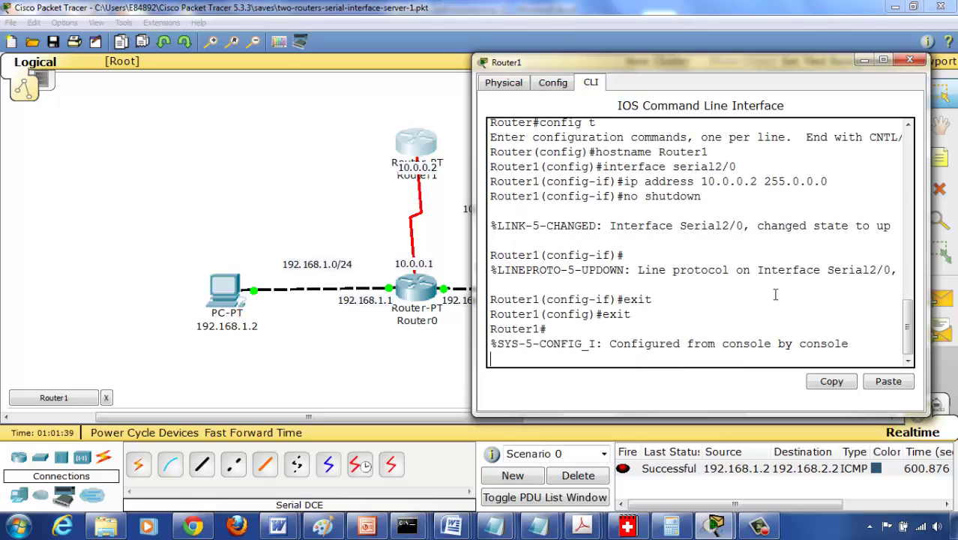
# Step: Run show running-config on Router1, page through to the serial interface settings, and quit the listing
pyautogui.write('show r')
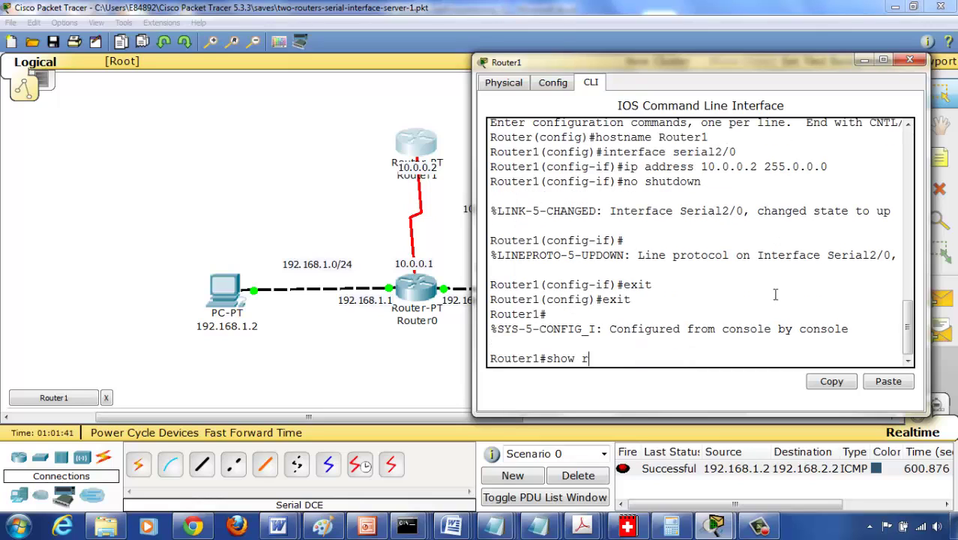
pyautogui.write('unning-config')
pyautogui.press('Return')
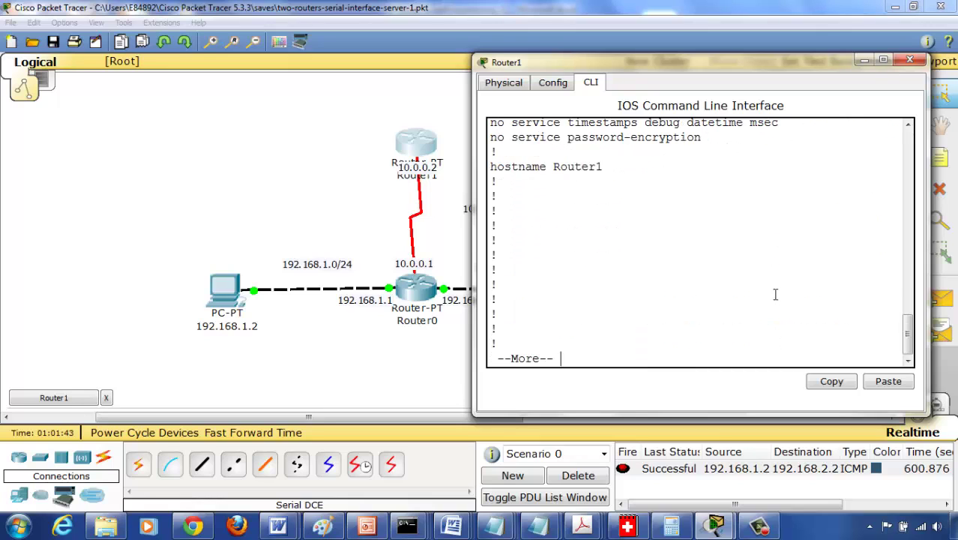
pyautogui.press('Return')
pyautogui.press('Return')
pyautogui.press('Return')
pyautogui.press('Return')
pyautogui.press('Return')
pyautogui.press('Return')
pyautogui.press('Return')
pyautogui.press('Return')
pyautogui.press('Return')
pyautogui.press('Return')
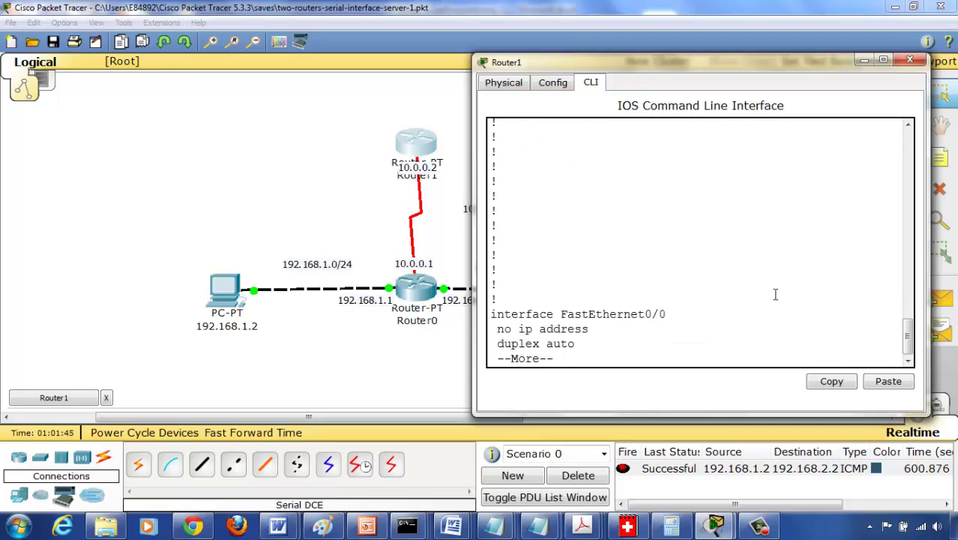
pyautogui.press('Return')
pyautogui.press('Return')
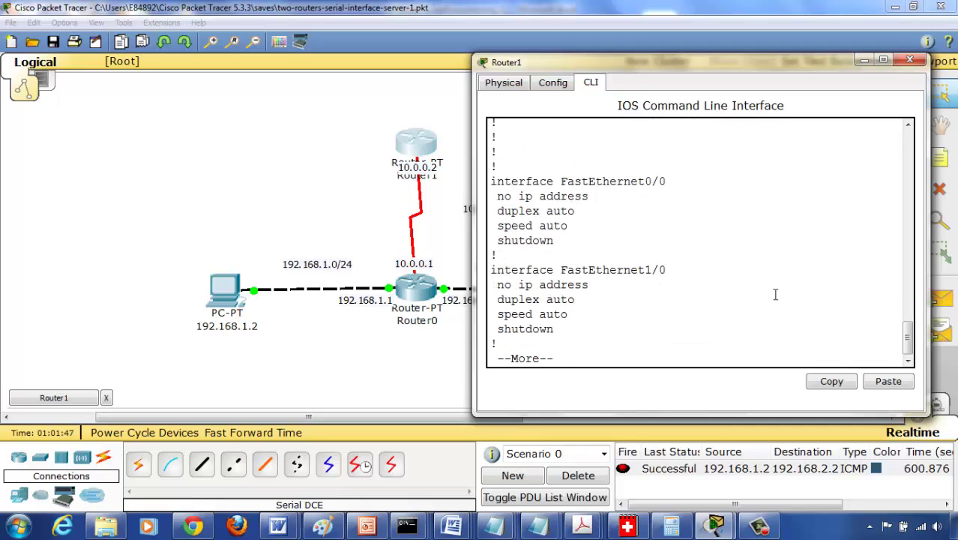
pyautogui.press('Return')
pyautogui.press('Return')
pyautogui.press('Return')
pyautogui.press('Return')
pyautogui.press('Return')
pyautogui.press('Return')
pyautogui.press('Return')
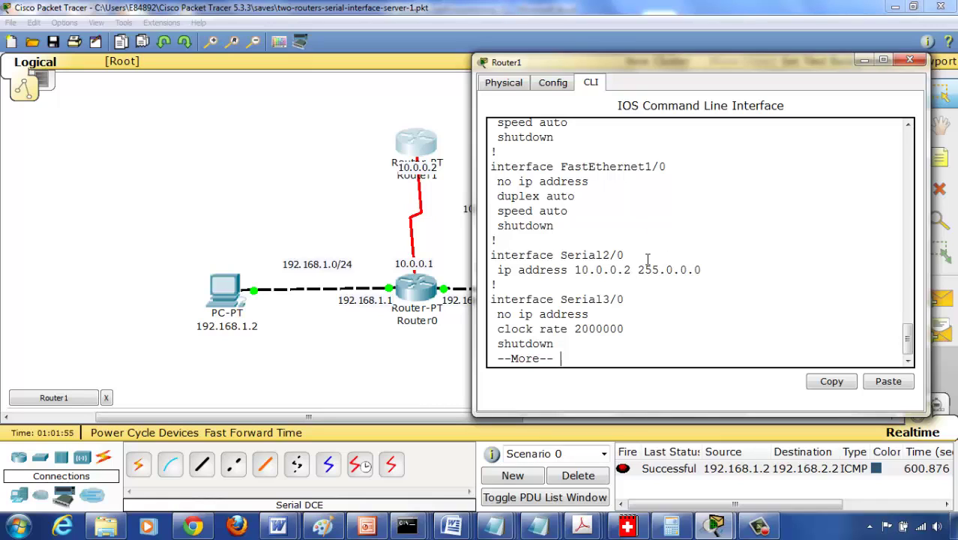
pyautogui.hotkey('ctrl', 'c')
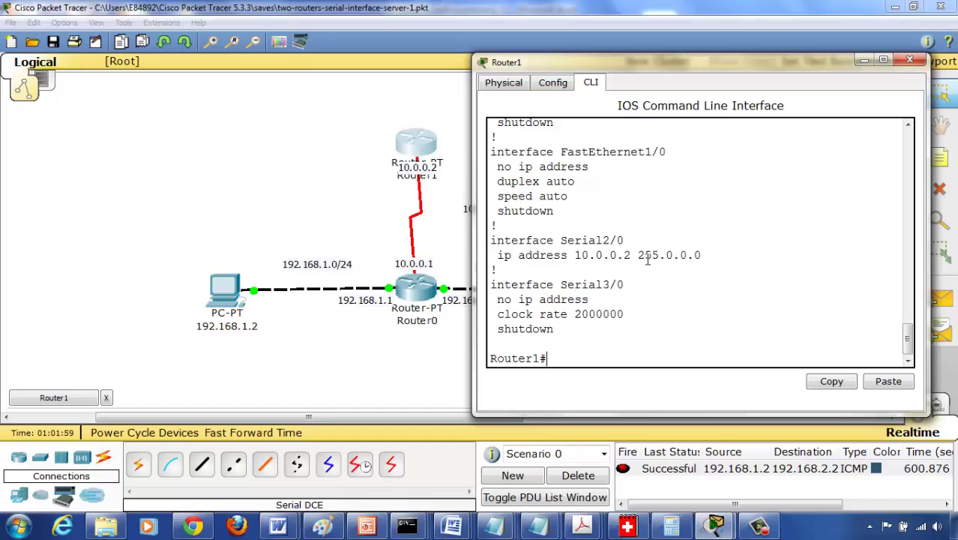
# Step: Examine Router1's routing table with show ip route, and close Router1's window
pyautogui.write('show ip route')
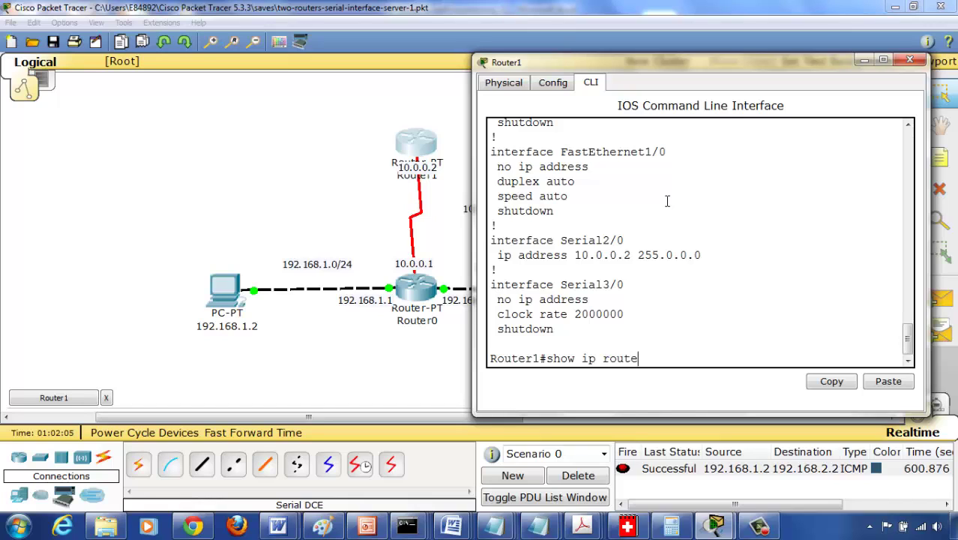
pyautogui.press('Return')
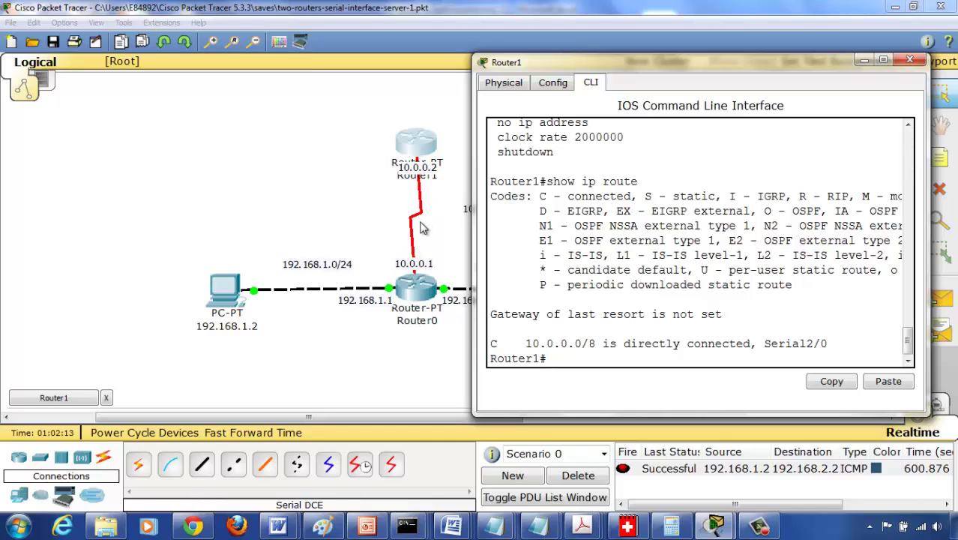
pyautogui.click(910, 59)
# Step: Open Router0's command line and exit from interface configuration back to privileged mode
pyautogui.click(422, 289)
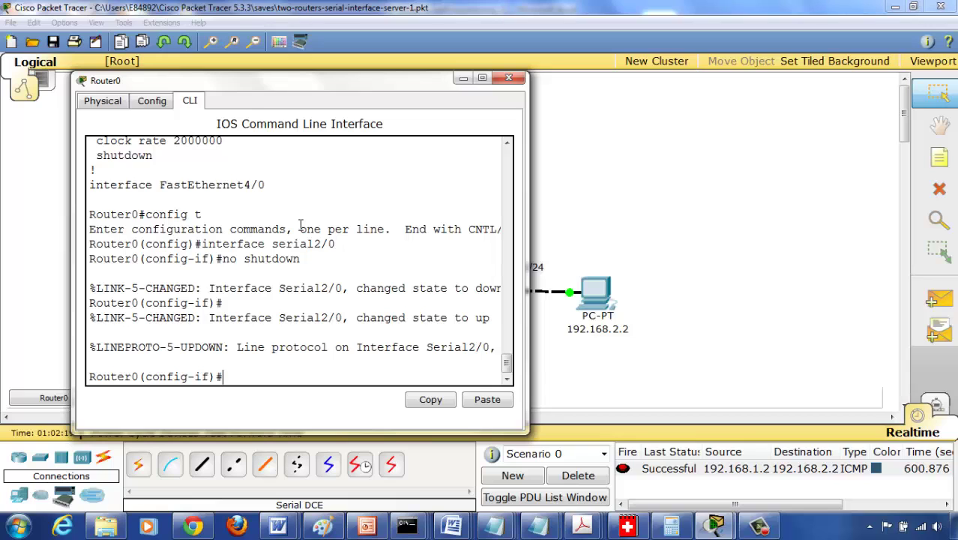
pyautogui.write('exit')
pyautogui.press('Return')
pyautogui.write('exit')
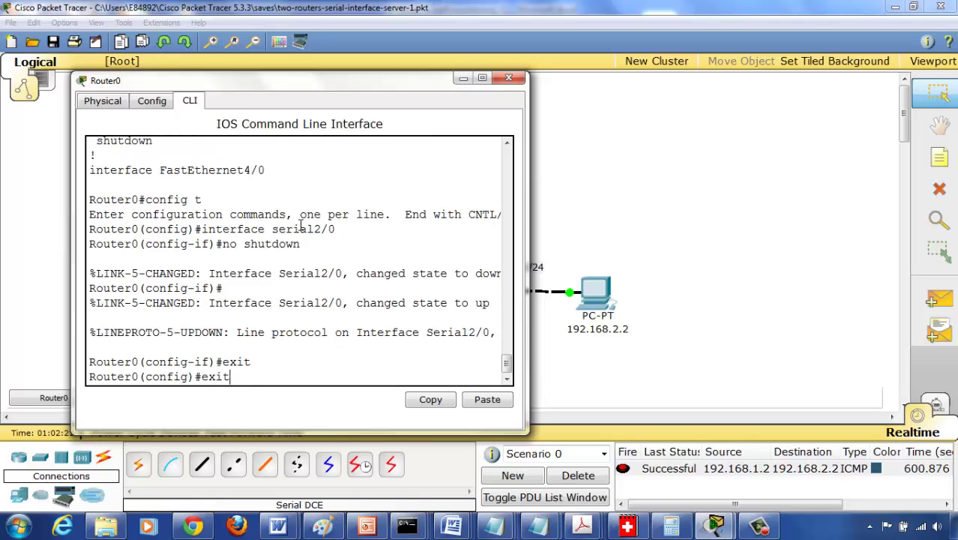
pyautogui.press('Return')
pyautogui.press('Return')
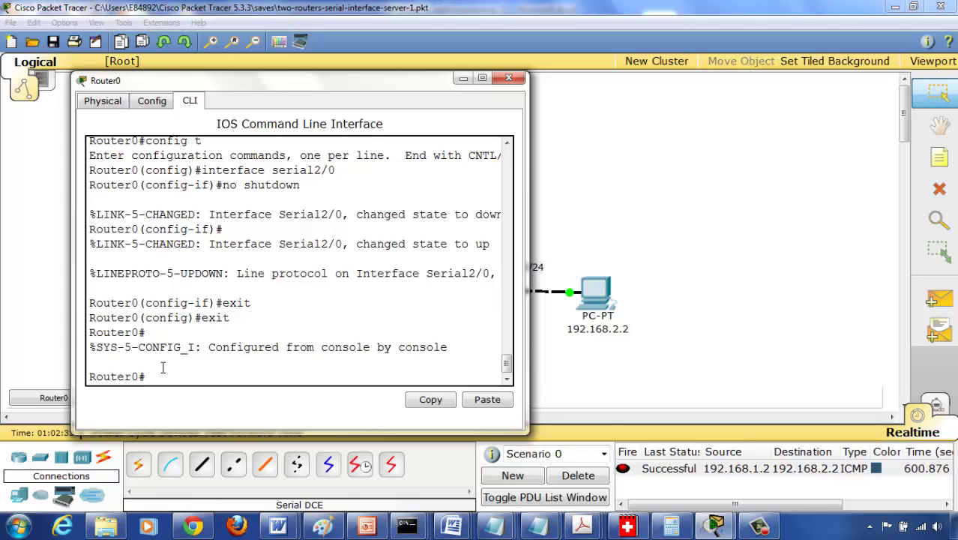
# Step: Examine Router0's routing table with show ip route beside the topology, and close Router0's window
pyautogui.write('show ip route')
pyautogui.press('Return')
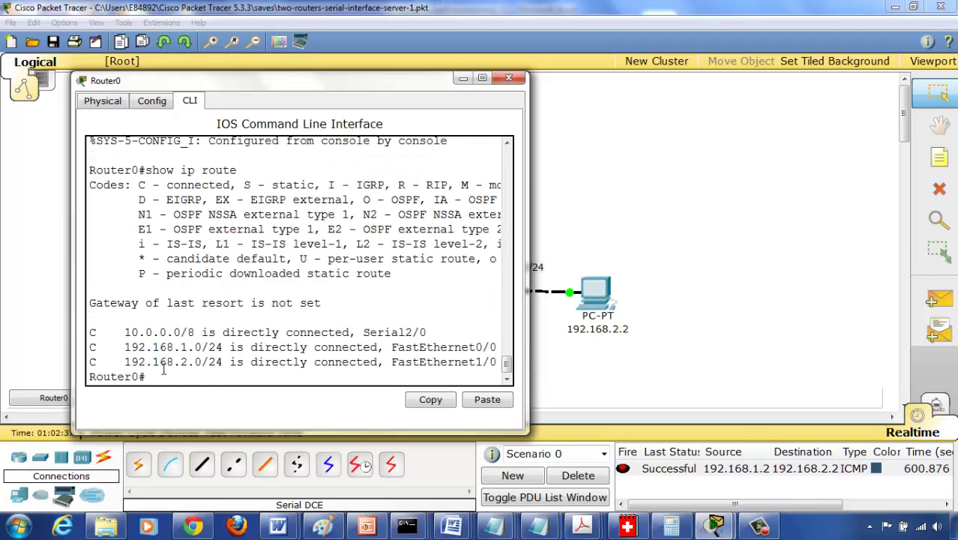
pyautogui.moveTo(234, 89); pyautogui.dragTo(620, 26)
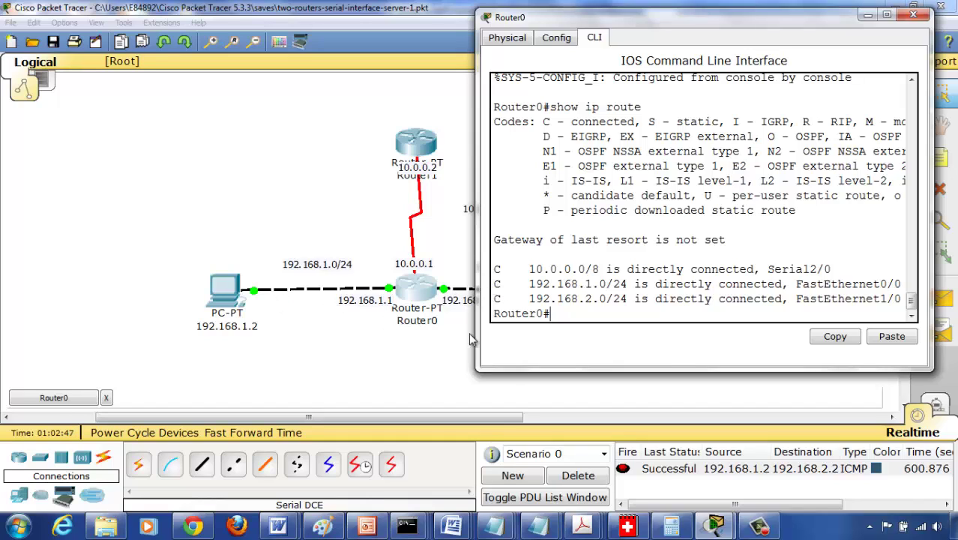
pyautogui.click(914, 15)
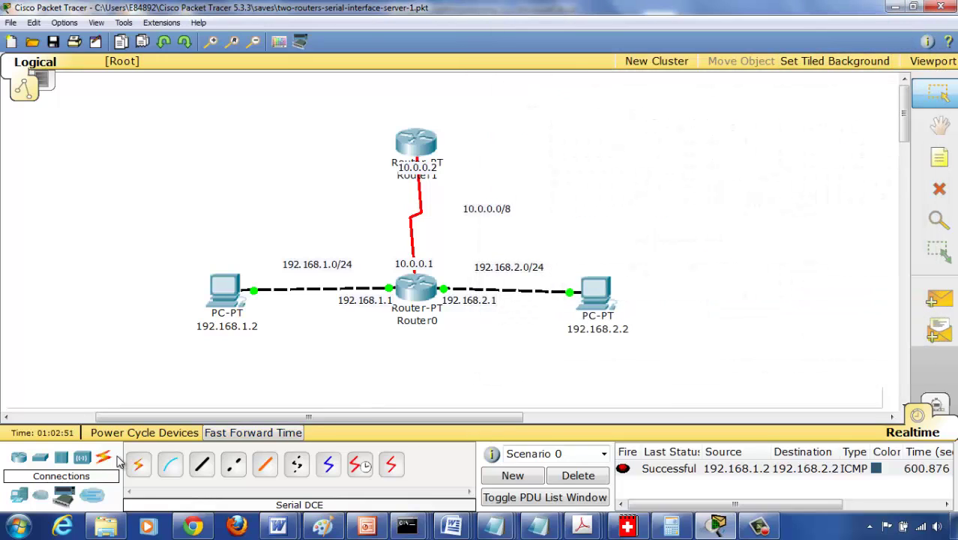
# Step: Add a generic Server-PT end device to the workspace, to the upper right of Router1
pyautogui.click(18, 501)
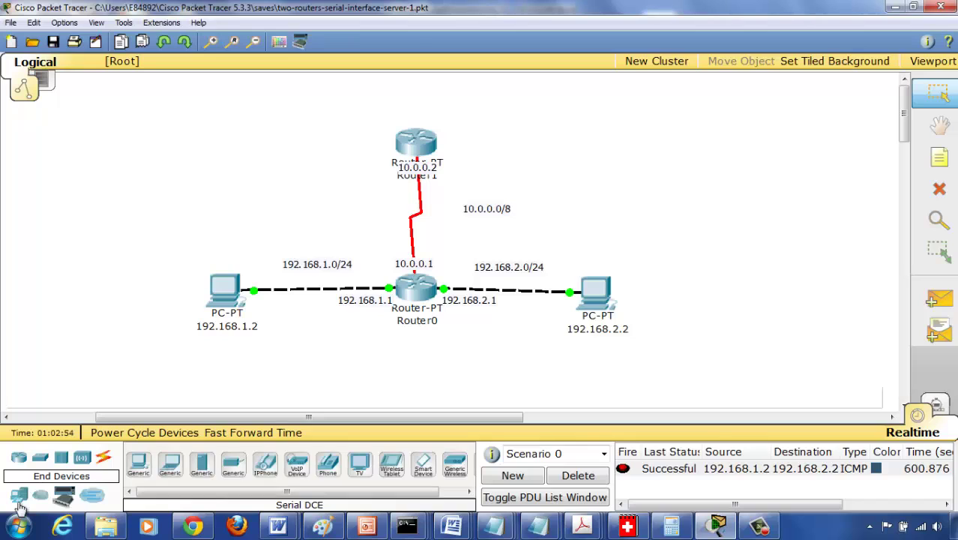
pyautogui.click(203, 472)
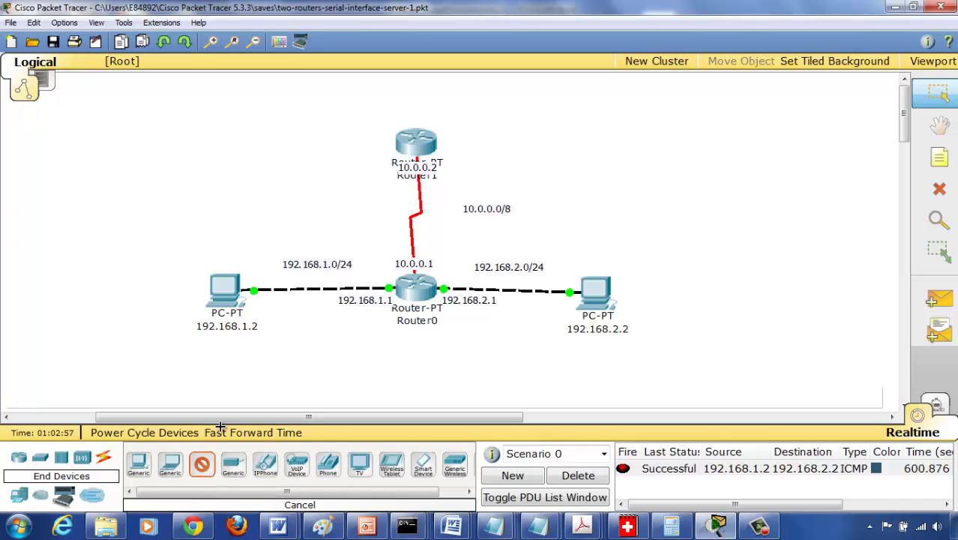
pyautogui.click(606, 118)
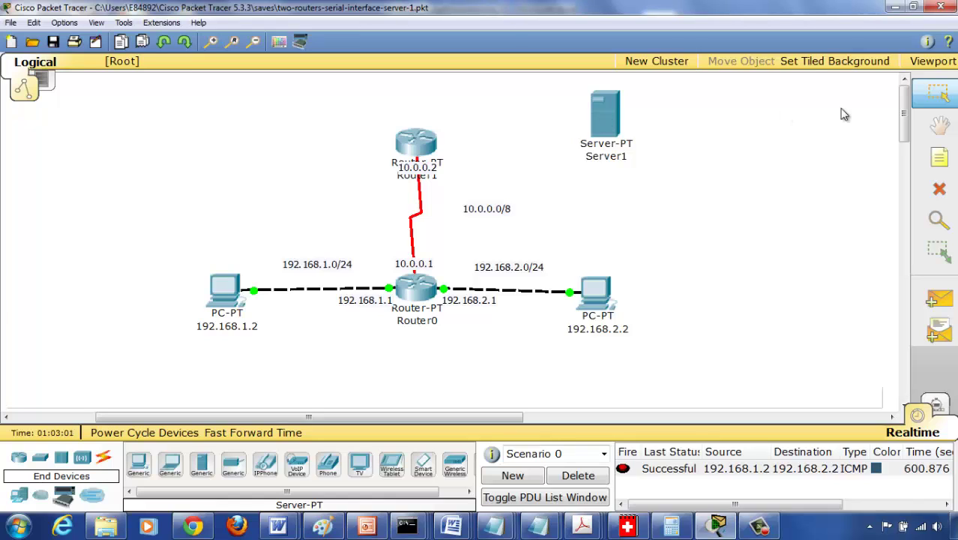
# Step: Place a note reading 172.16.0.0/16 between Router1 and the new server
pyautogui.click(939, 157)
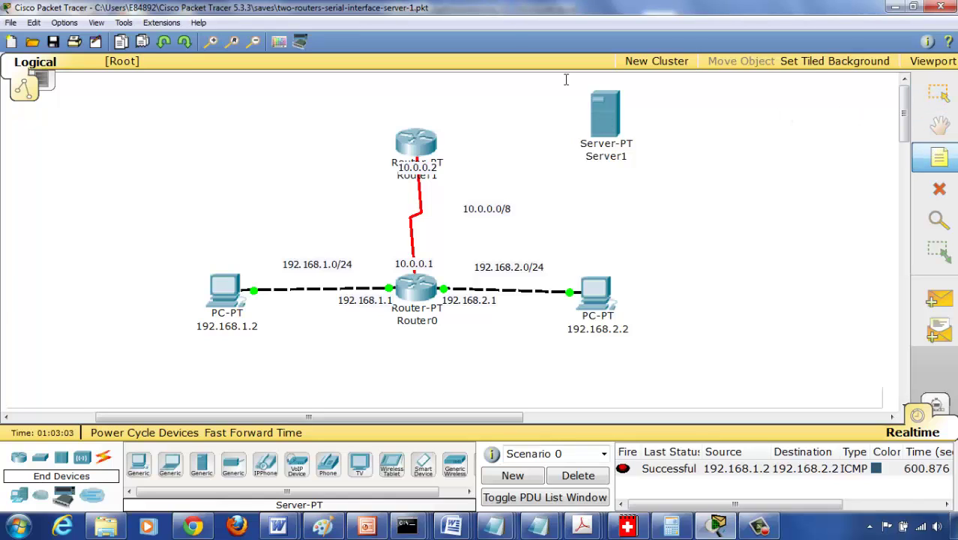
pyautogui.click(474, 105)
pyautogui.write('172')
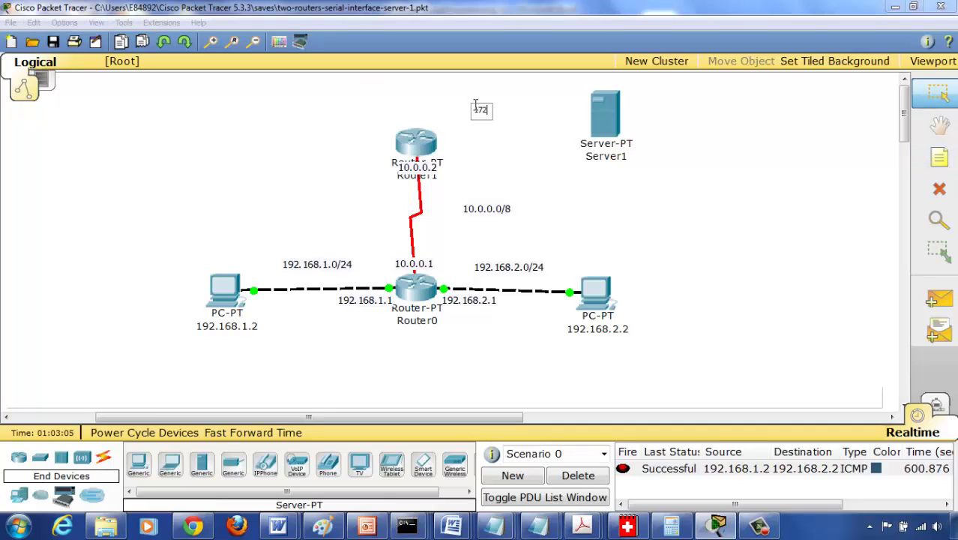
pyautogui.write('.16.0.0/16')
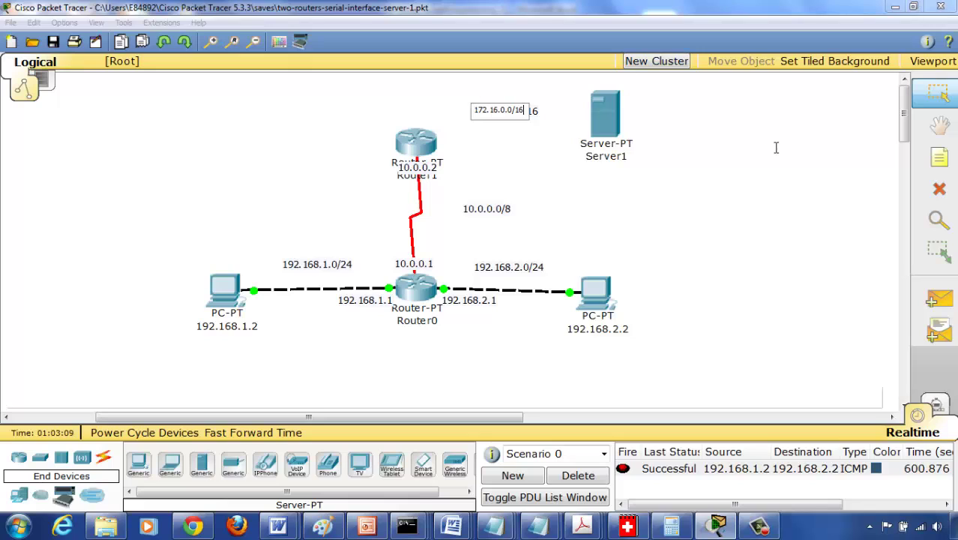
# Step: Finish the 172.16.0.0/16 note and move it slightly higher between Router1 and Server1
pyautogui.click(791, 149)
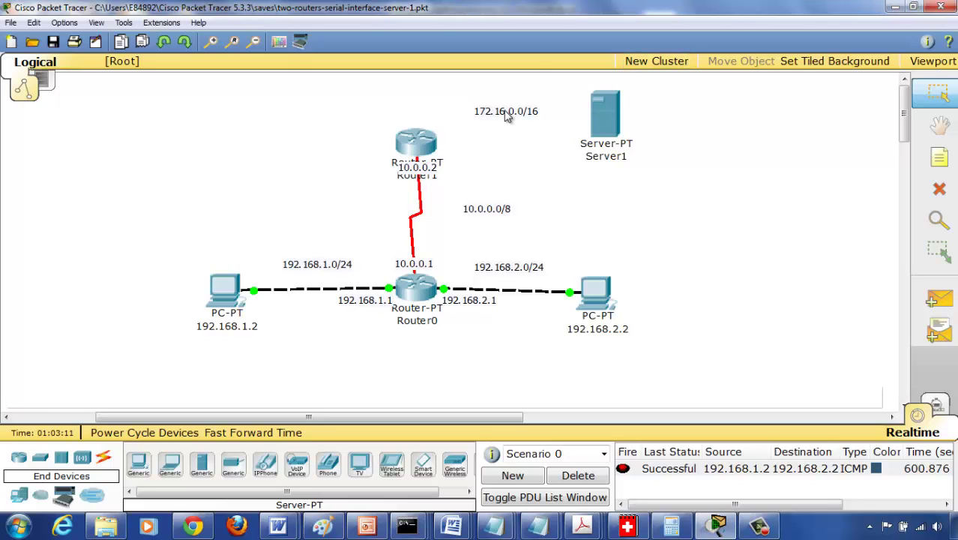
pyautogui.moveTo(509, 120); pyautogui.dragTo(508, 112)
pyautogui.click(701, 182)
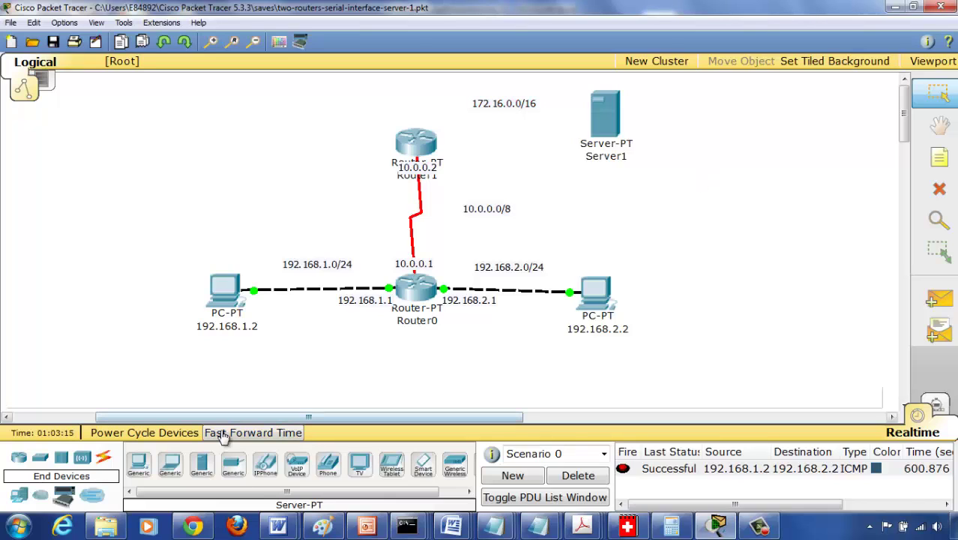
# Step: Connect Router1's FastEthernet0/0 port to Server1's FastEthernet port with a copper cross-over cable
pyautogui.click(105, 460)
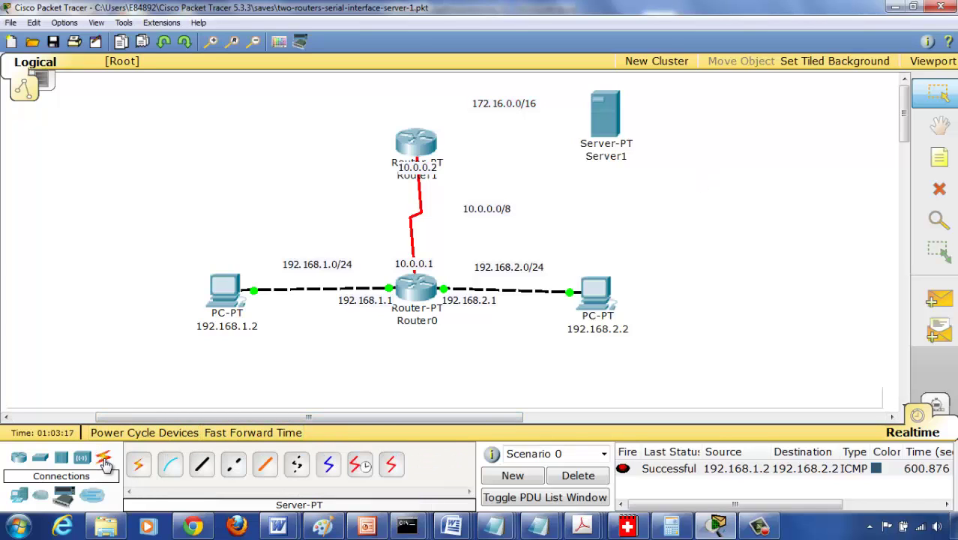
pyautogui.click(233, 465)
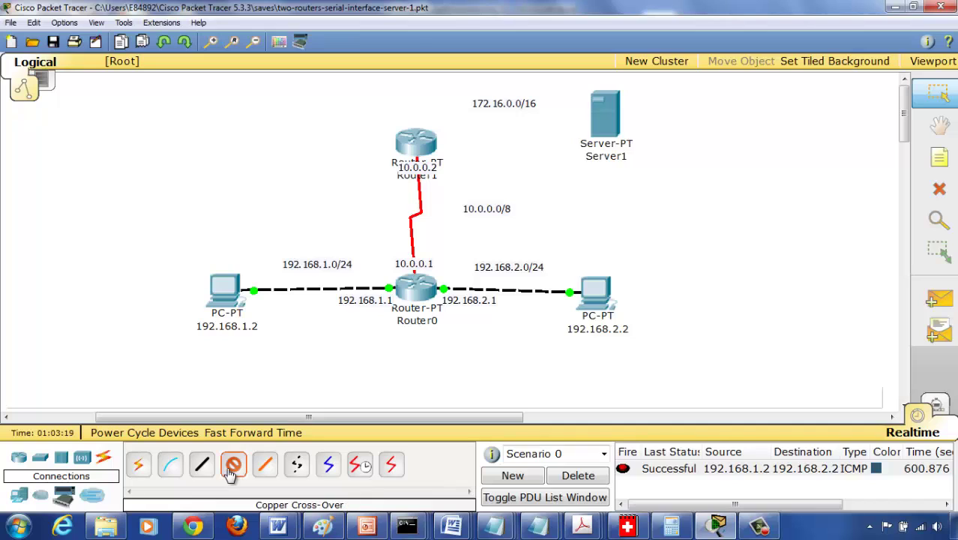
pyautogui.click(432, 142)
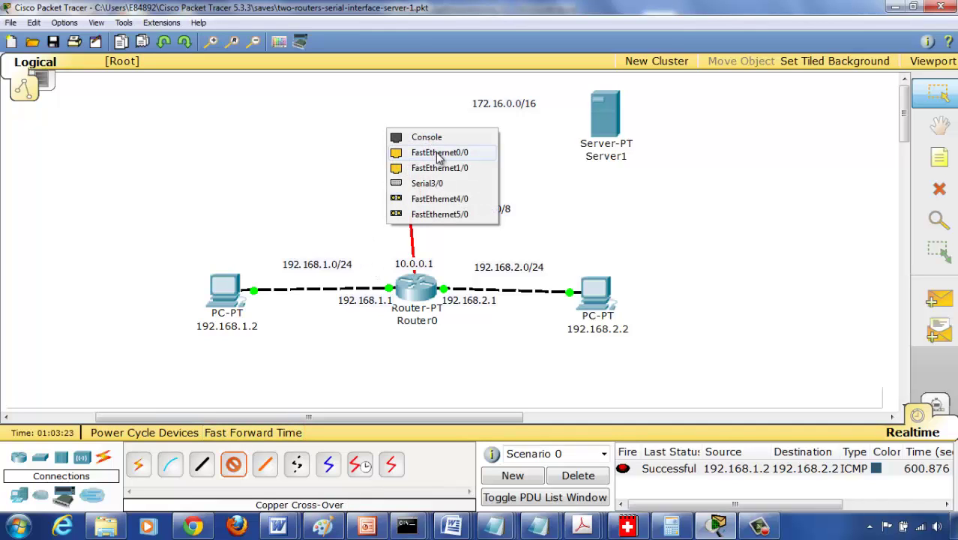
pyautogui.click(439, 152)
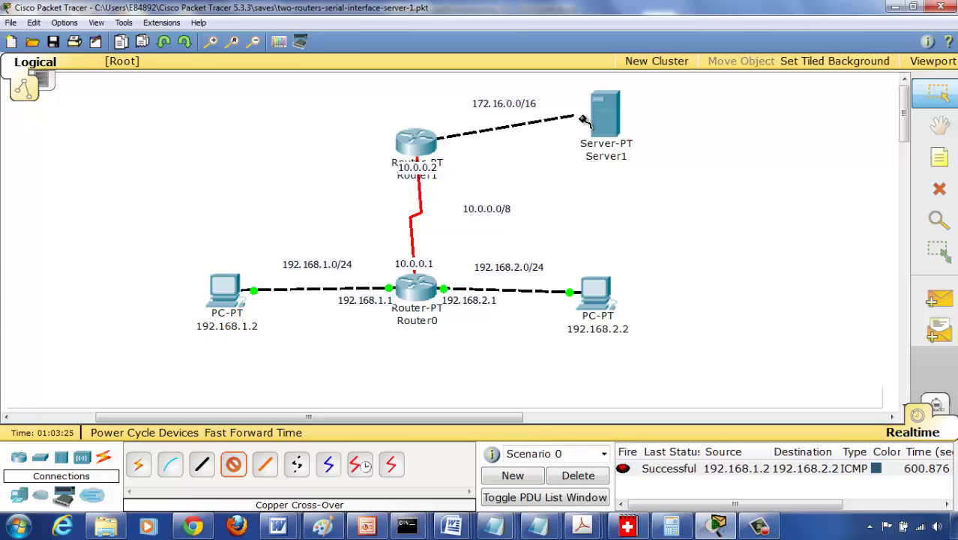
pyautogui.click(604, 120)
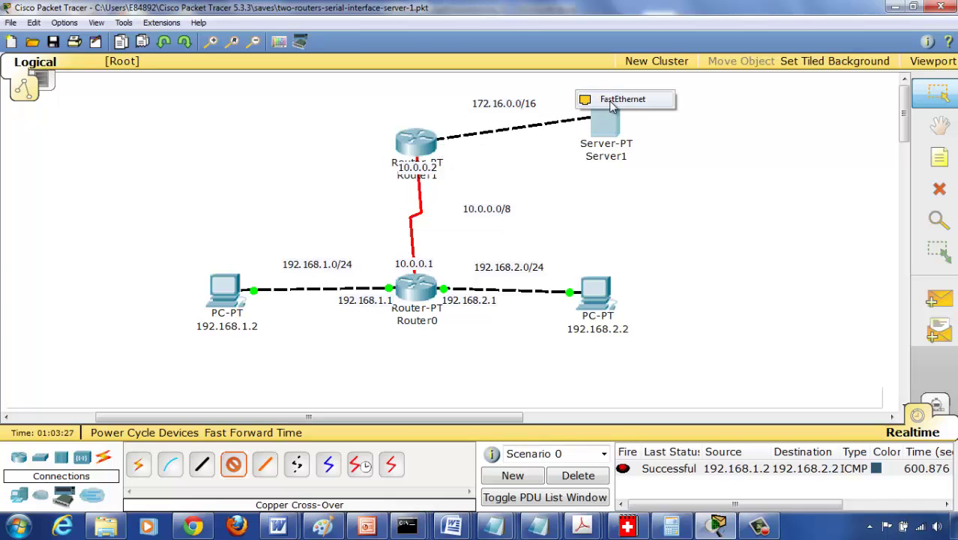
pyautogui.click(612, 105)
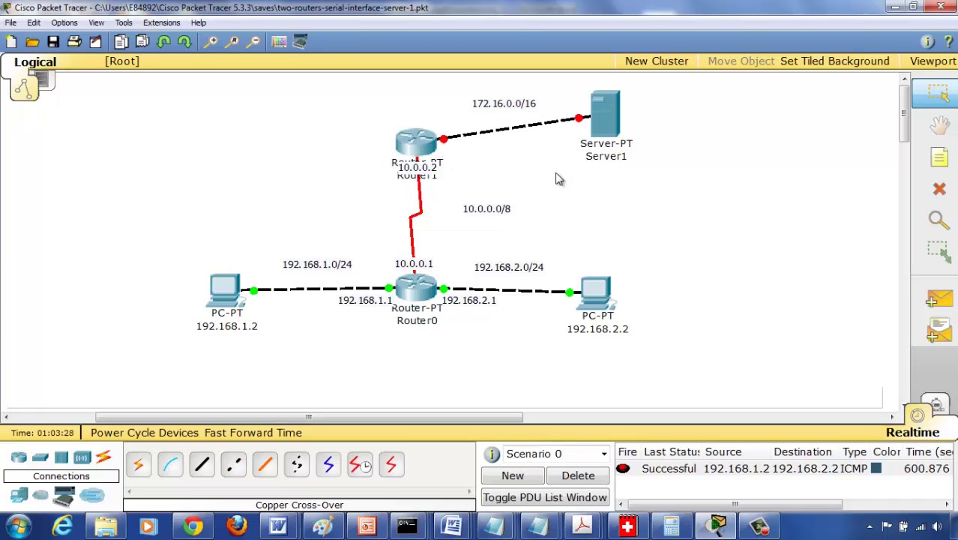
# Step: Enter interface configuration mode for FastEthernet0/0 in Router1's command line, and close the router's window
pyautogui.click(421, 145)
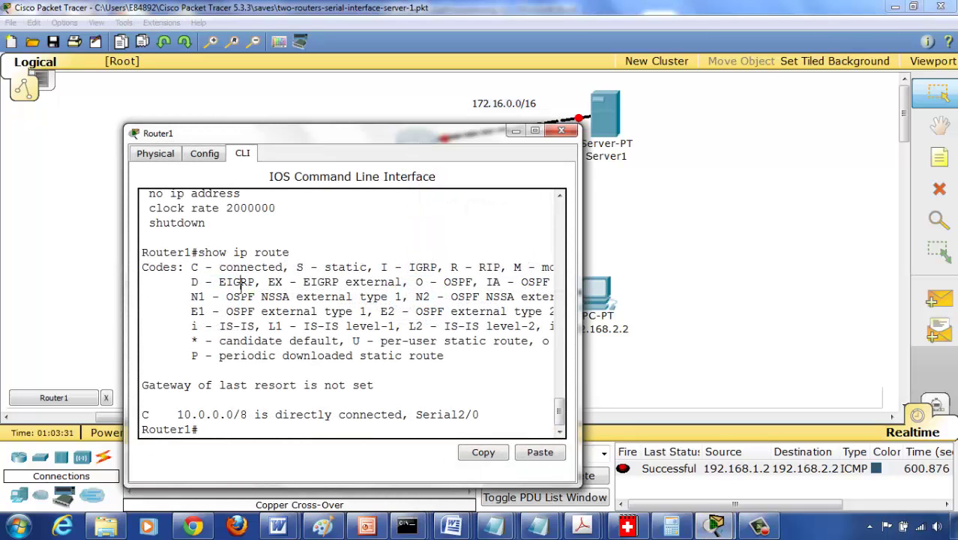
pyautogui.write('config t')
pyautogui.press('Return')
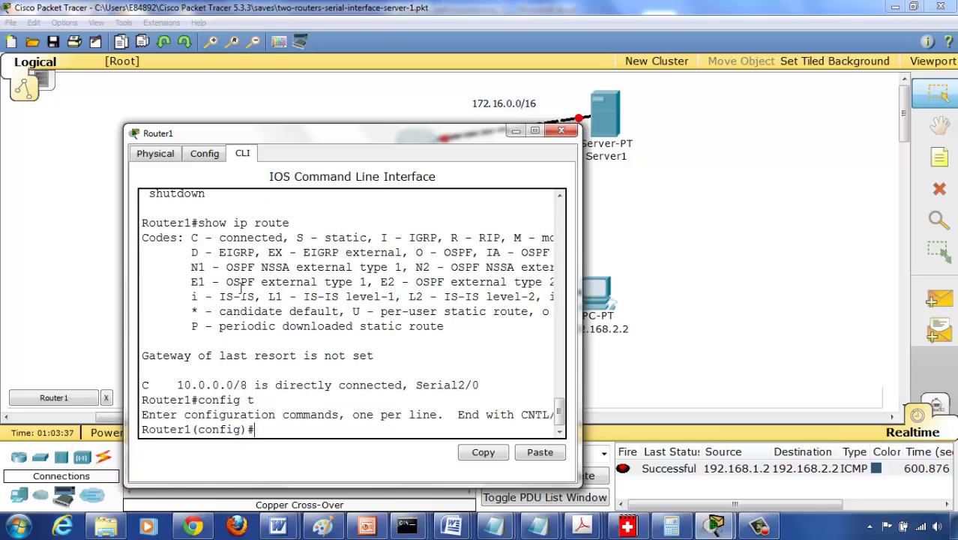
pyautogui.write('interface F')
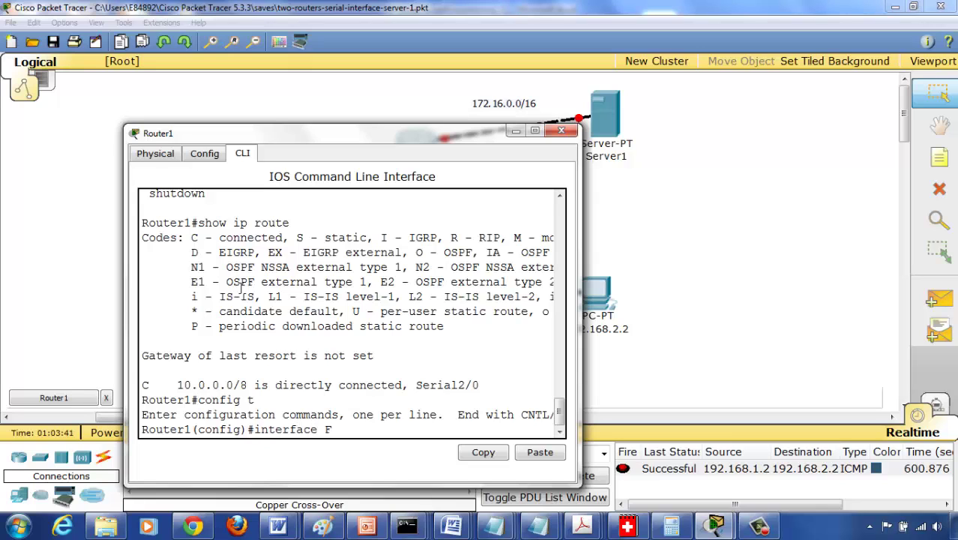
pyautogui.press('Tab')
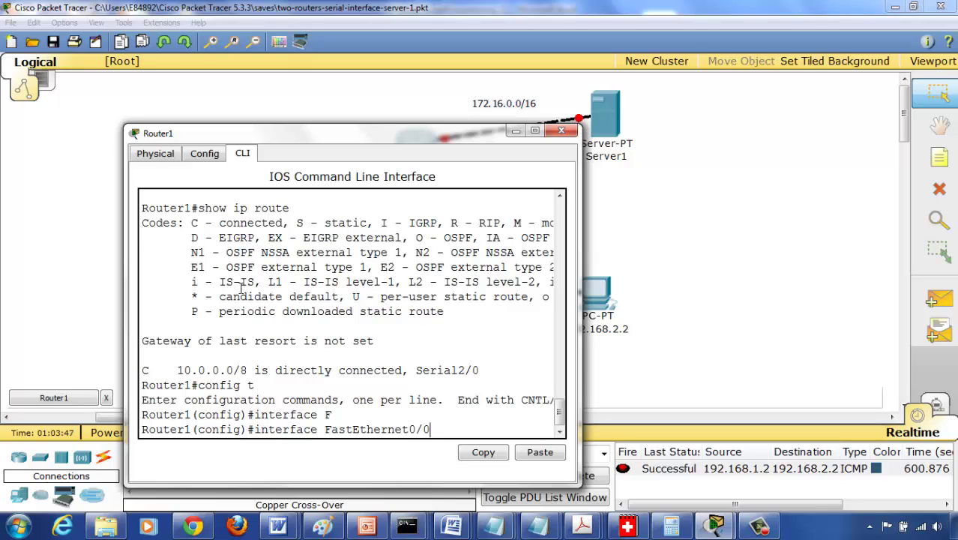
pyautogui.press('Return')
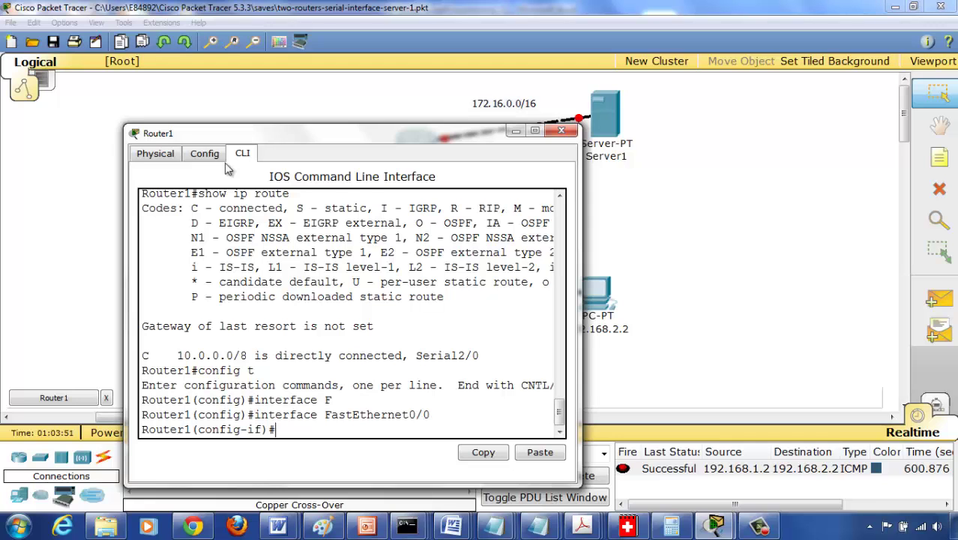
pyautogui.moveTo(287, 140); pyautogui.dragTo(357, 174)
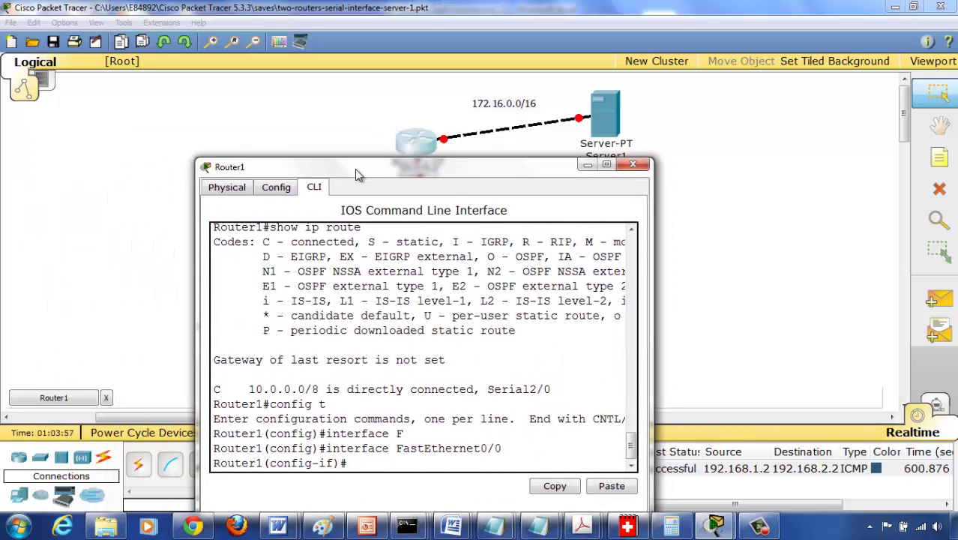
pyautogui.click(632, 165)
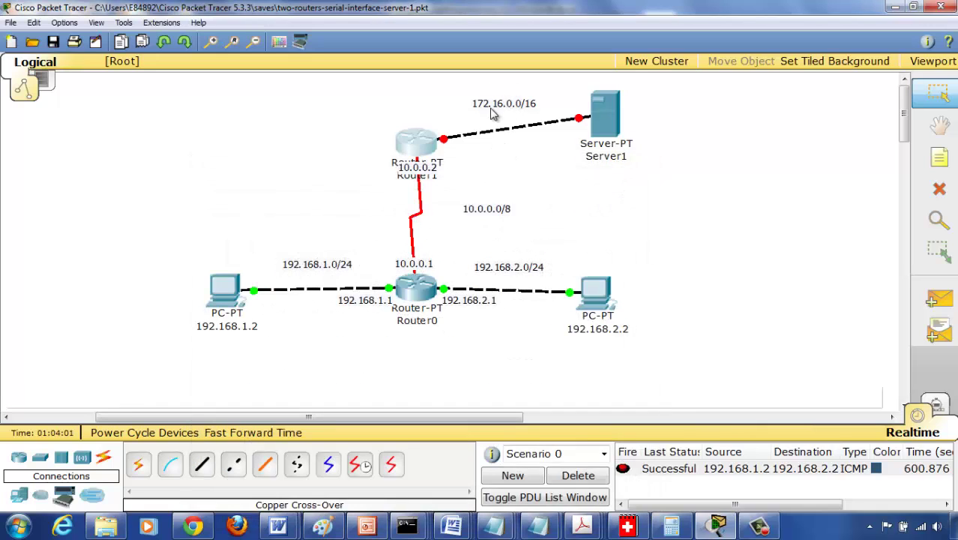
# Step: Place a note reading 172.16.0.1 just above Router1
pyautogui.click(932, 155)
pyautogui.click(403, 125)
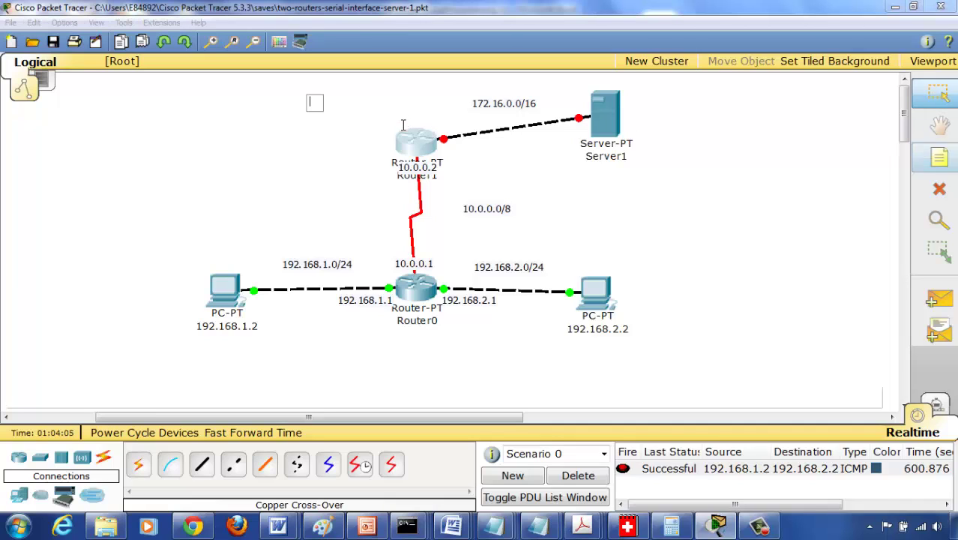
pyautogui.write('10')
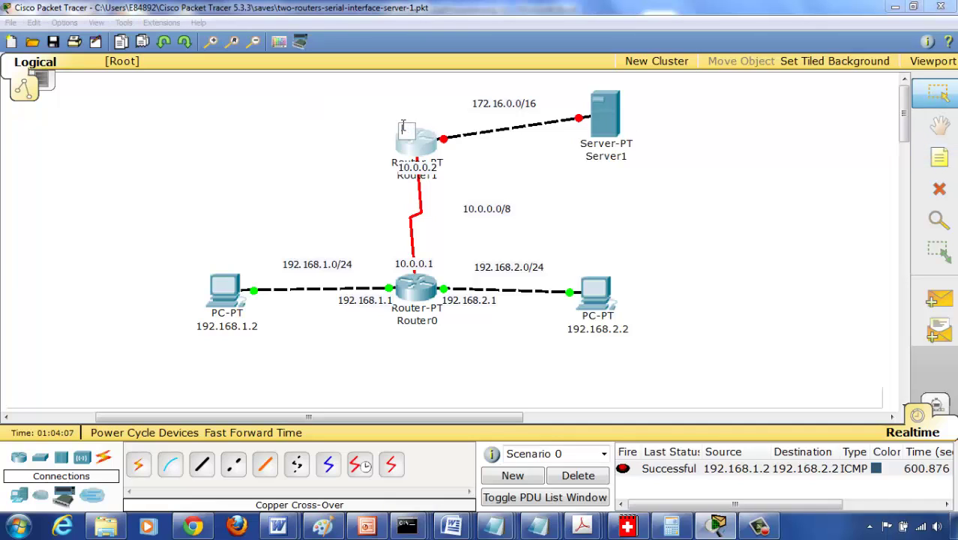
pyautogui.write('172.16.0.')
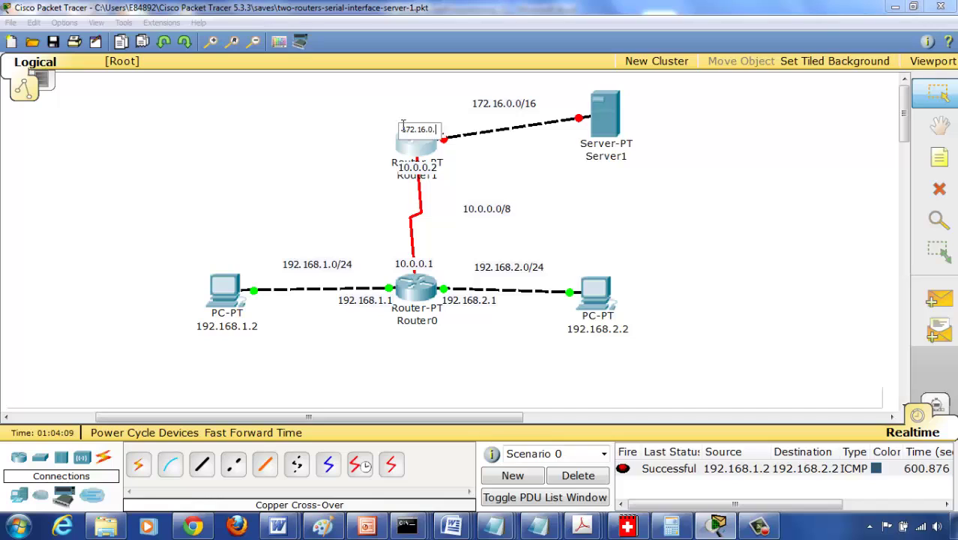
pyautogui.write('1')
pyautogui.click(648, 206)
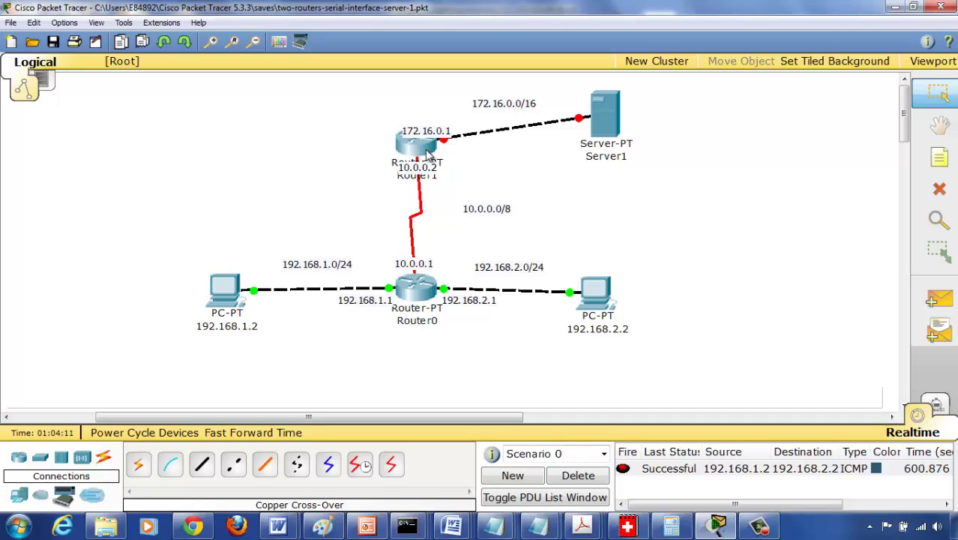
pyautogui.moveTo(422, 137); pyautogui.dragTo(413, 128)
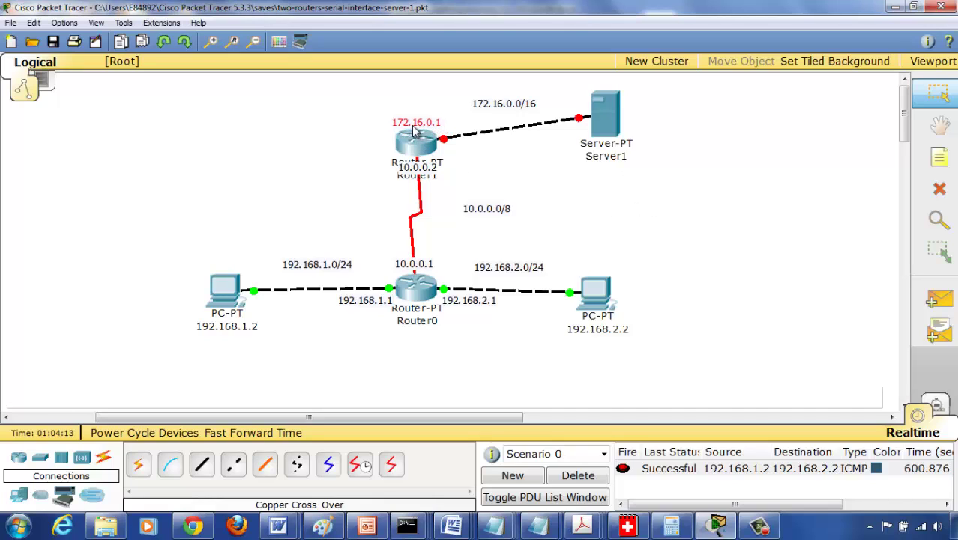
pyautogui.click(734, 238)
# Step: Place a note reading 172.16.0.2 at Server1's end of the cross-over link
pyautogui.moveTo(441, 131)
pyautogui.click(939, 157)
pyautogui.click(572, 103)
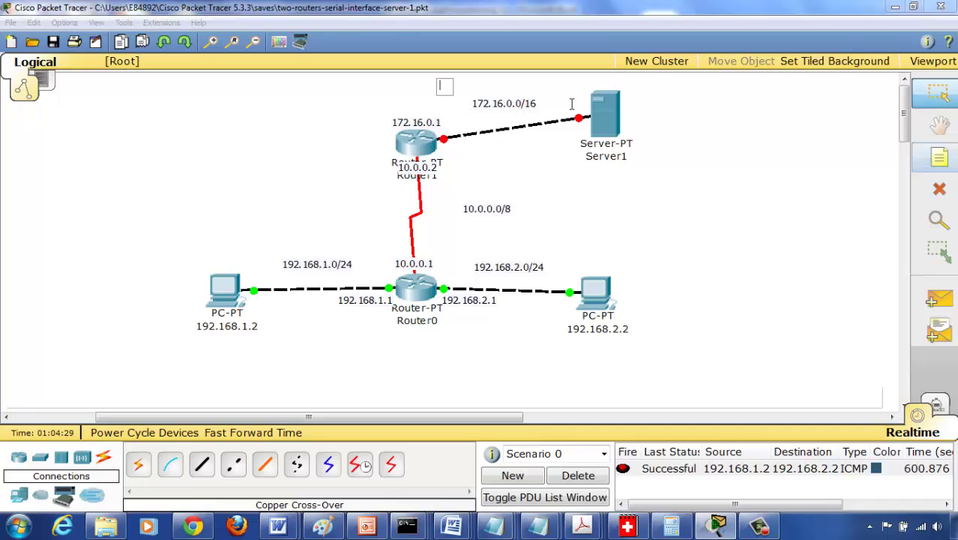
pyautogui.write('172.')
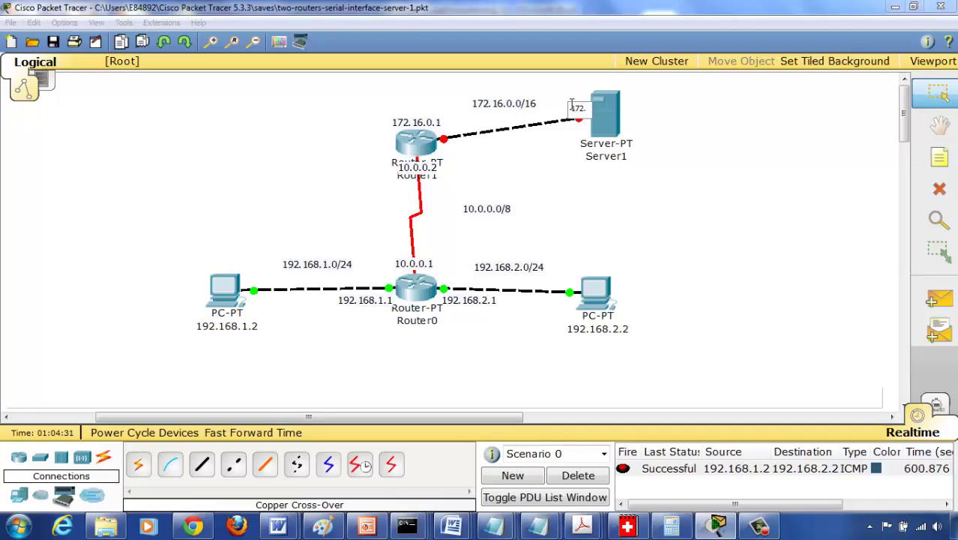
pyautogui.write('16.0.2')
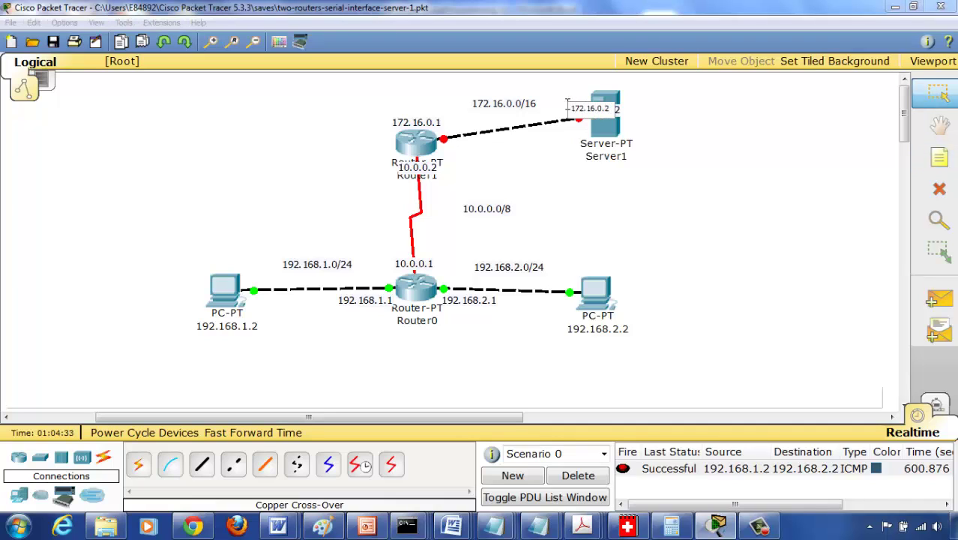
pyautogui.click(836, 148)
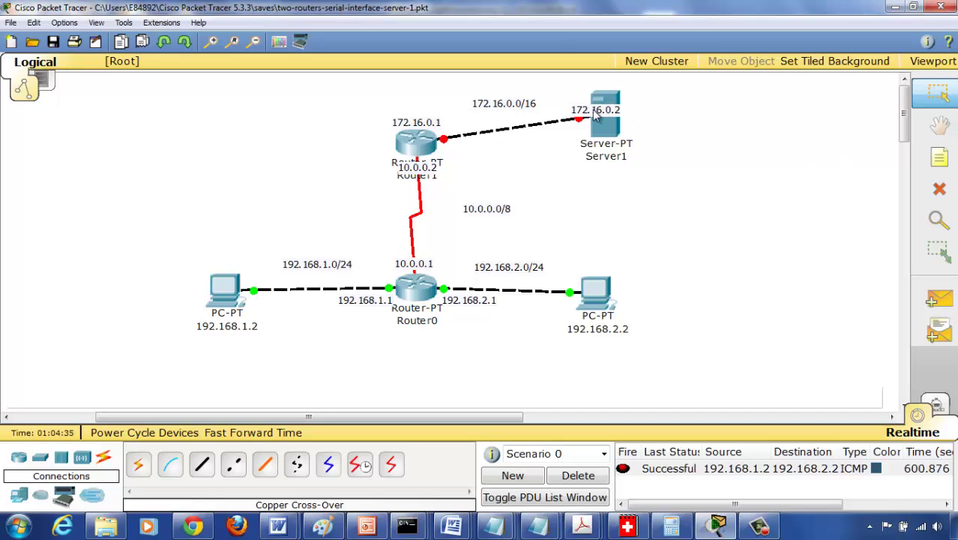
pyautogui.moveTo(594, 111); pyautogui.dragTo(585, 108)
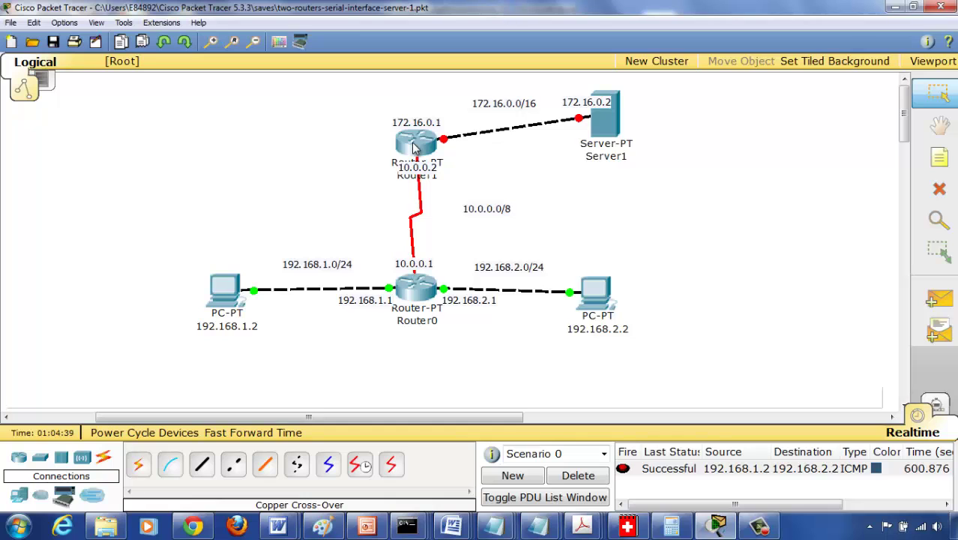
# Step: Assign IP address 172.16.0.1 with mask 255.255.0.0 to Router1's FastEthernet0/0 interface
pyautogui.click(414, 147)
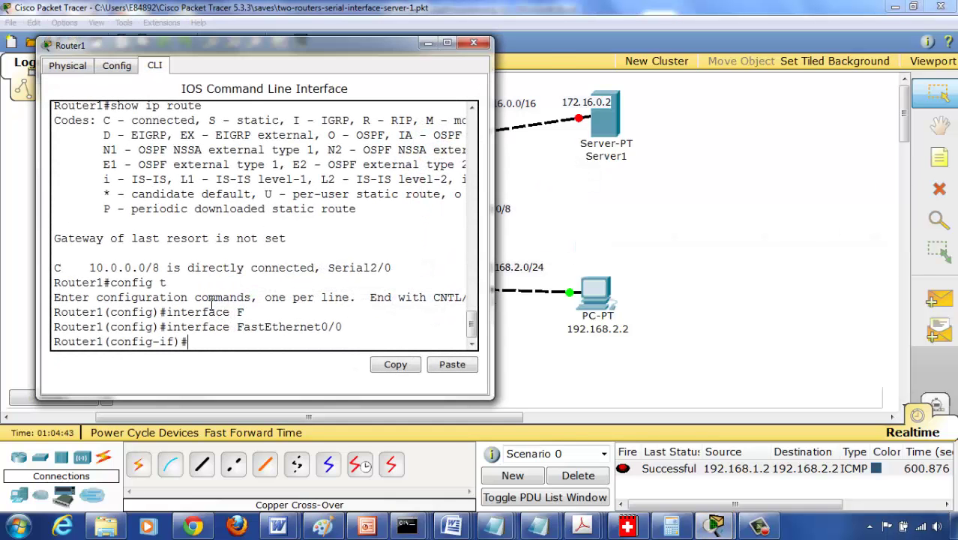
pyautogui.write('ip address 172.16.0')
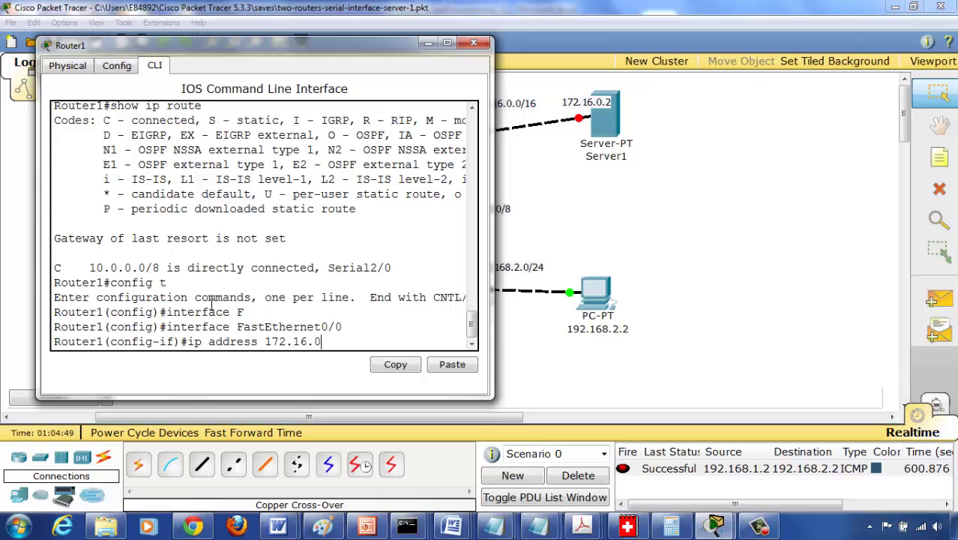
pyautogui.write('.1 255.255.0')
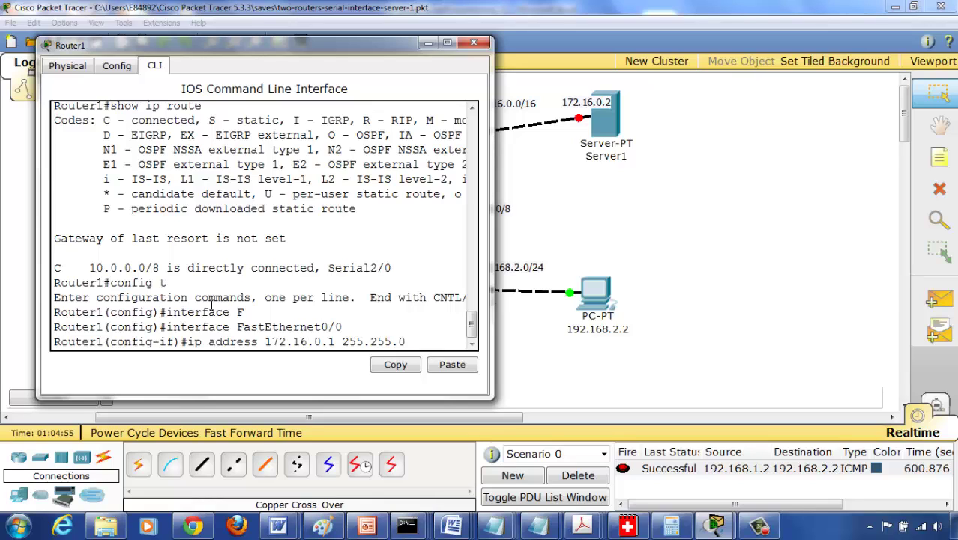
pyautogui.write('.0')
pyautogui.press('Return')
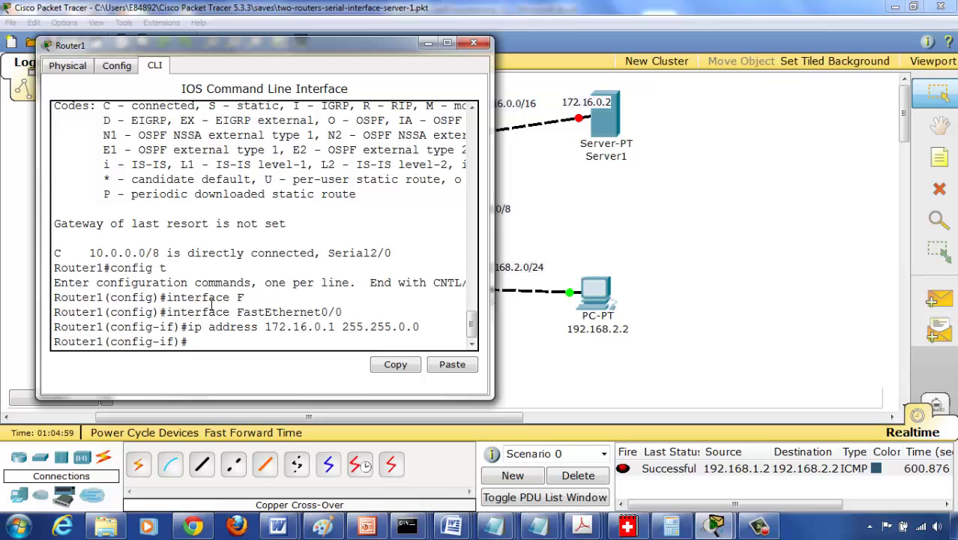
# Step: Exit Router1's configuration back to privileged mode and display its routing table with show ip route
pyautogui.write('exit')
pyautogui.press('Return')
pyautogui.write('exit')
pyautogui.press('Return')
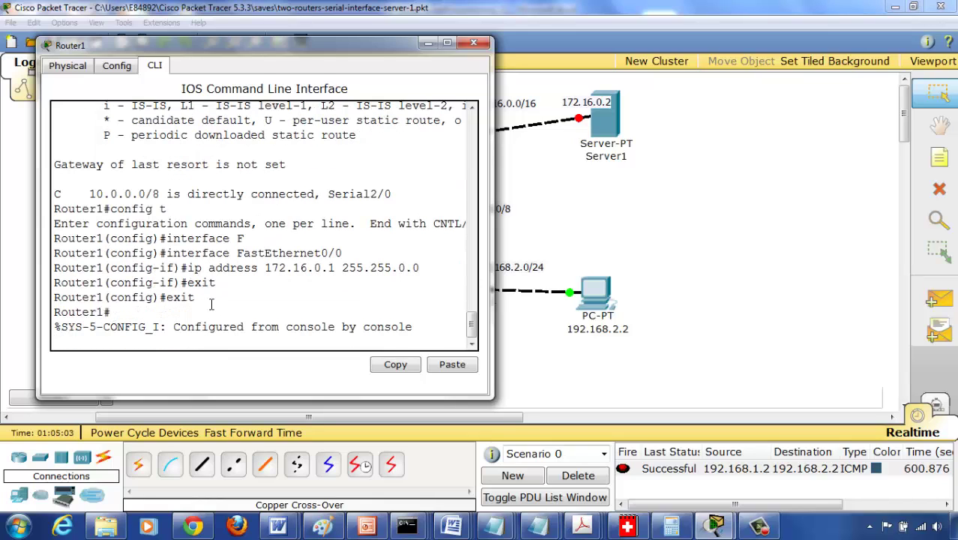
pyautogui.press('Return')
pyautogui.write('show')
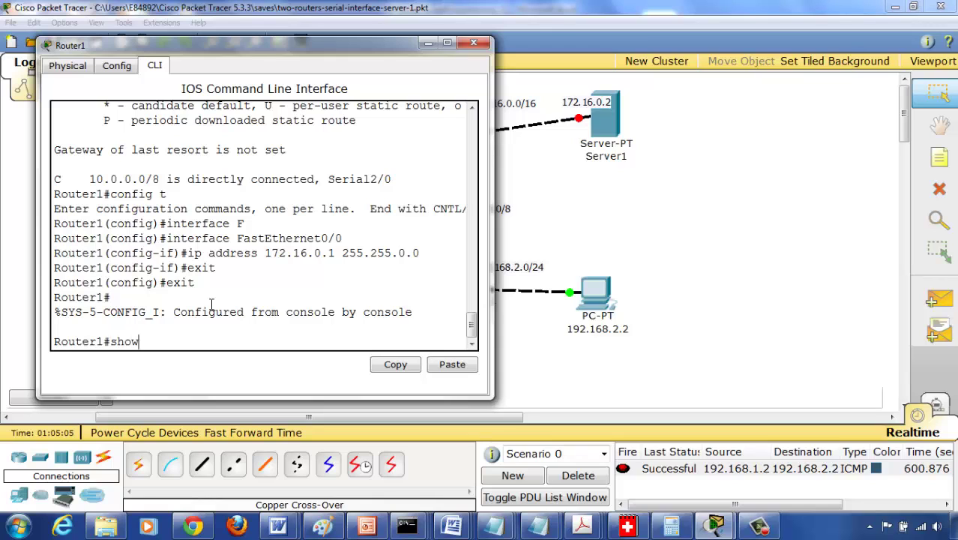
pyautogui.write(' ip route')
pyautogui.press('Return')
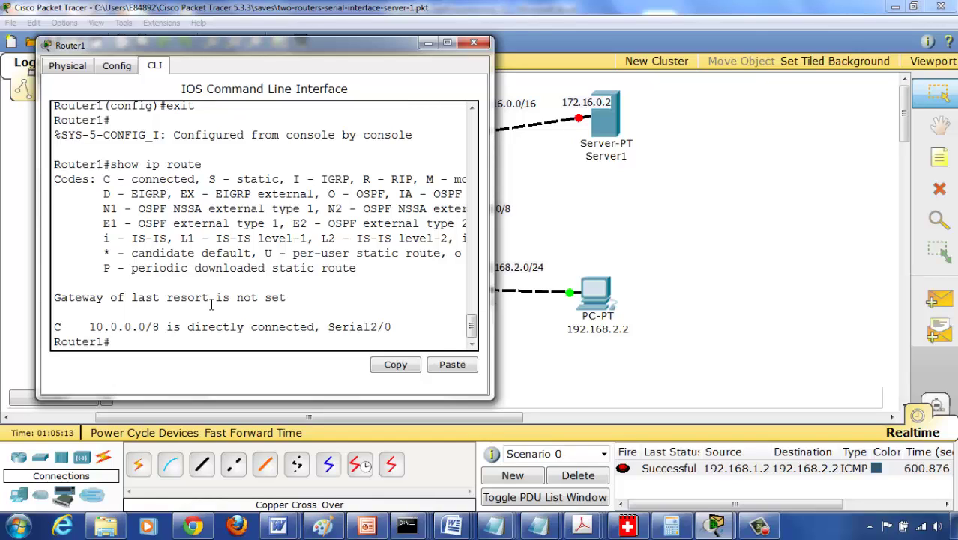
# Step: Enable Router1's FastEthernet0/0 interface with no shutdown
pyautogui.write('er1#config t')
pyautogui.press('Return')
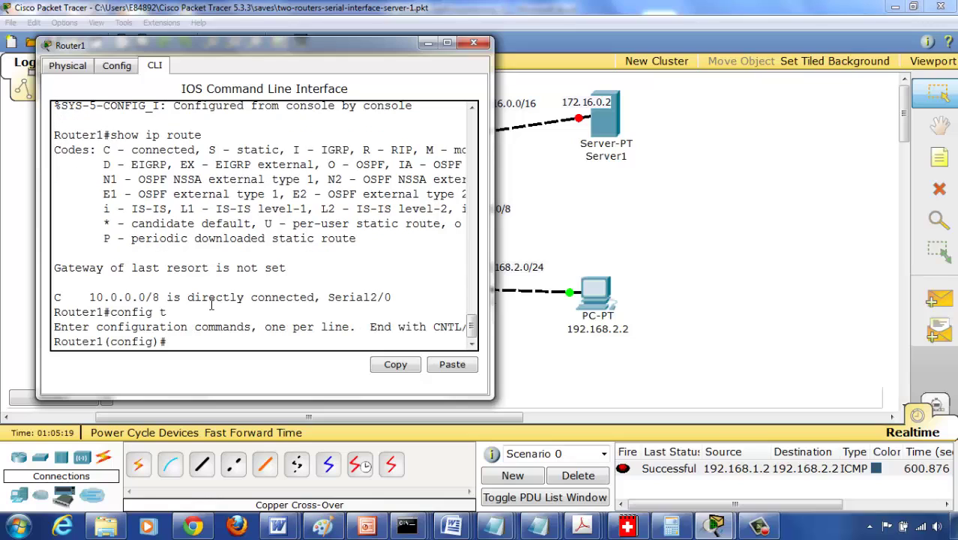
pyautogui.write('interface F')
pyautogui.press('Tab')
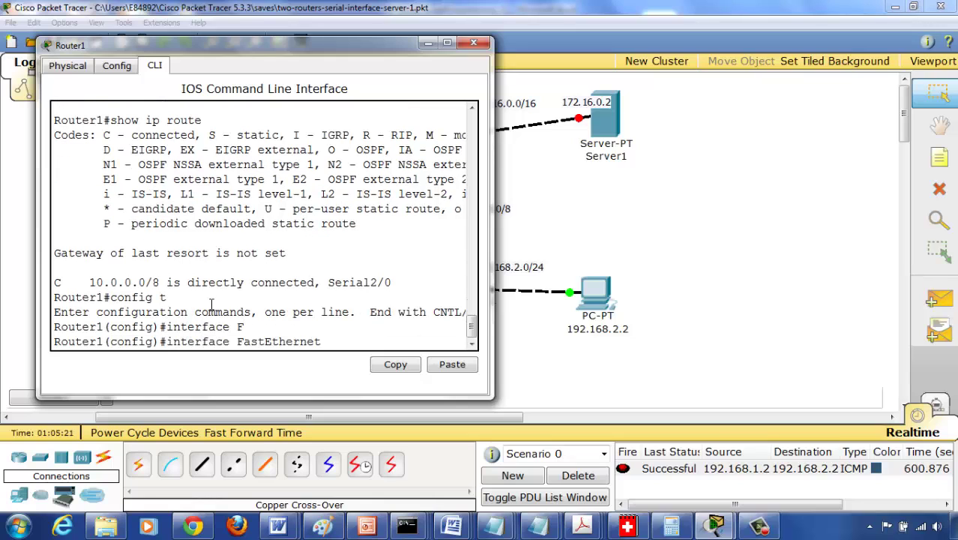
pyautogui.write('0/0')
pyautogui.press('BackSpace')
pyautogui.write('0')
pyautogui.press('Return')
pyautogui.write('nfig-if)#no s')
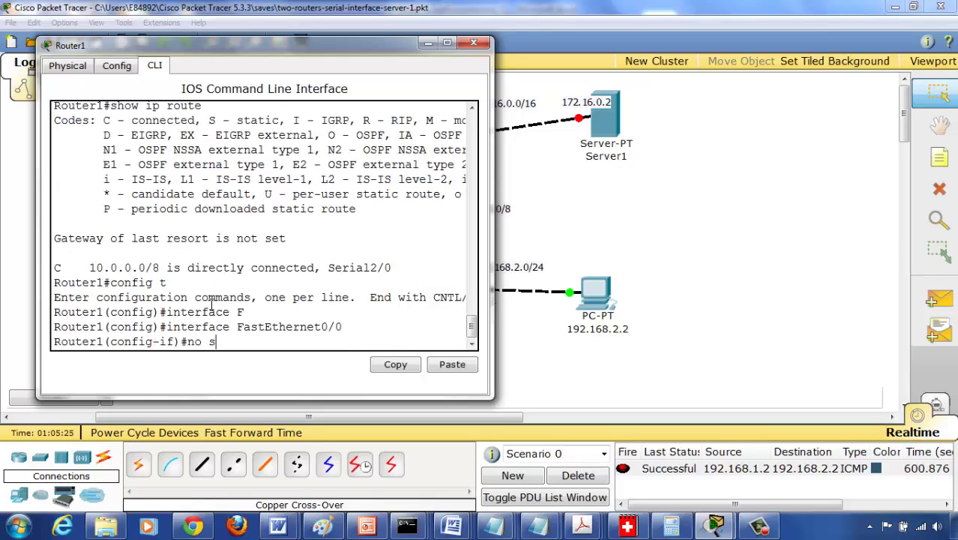
pyautogui.write('hutdown')
pyautogui.press('Return')
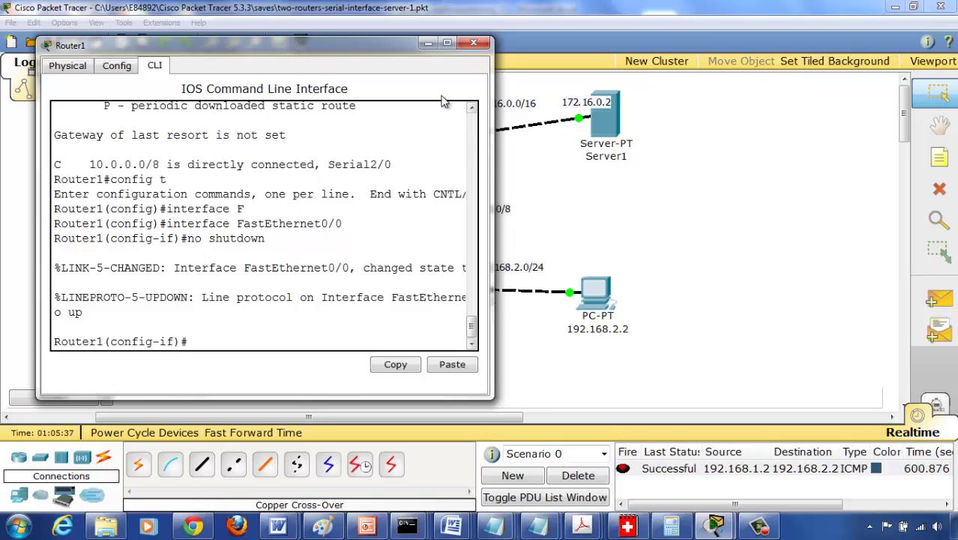
pyautogui.moveTo(375, 45); pyautogui.dragTo(641, 191)
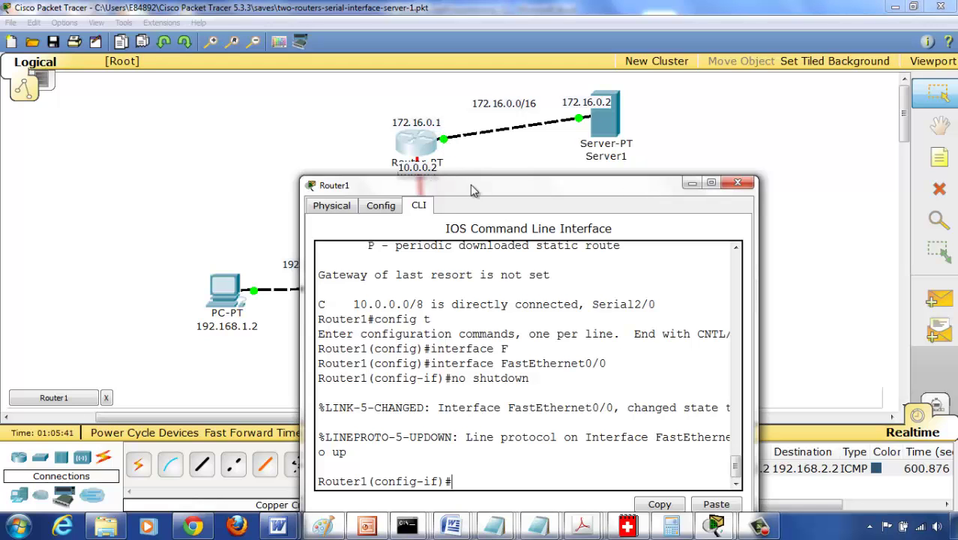
pyautogui.moveTo(465, 194); pyautogui.dragTo(320, 60)
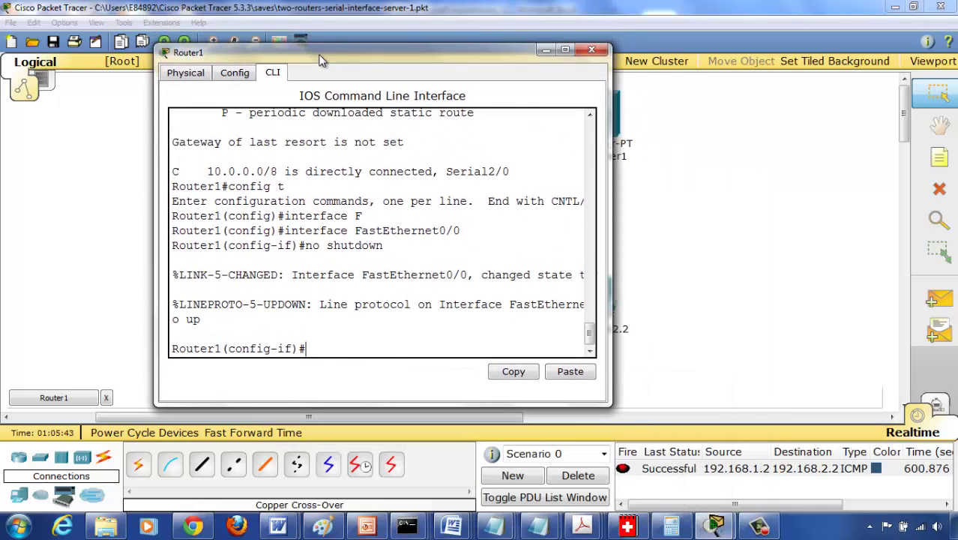
# Step: Leave Router1's interface and global configuration modes and recheck the routing table with show ip route
pyautogui.write('exit')
pyautogui.press('Return')
pyautogui.write('exit')
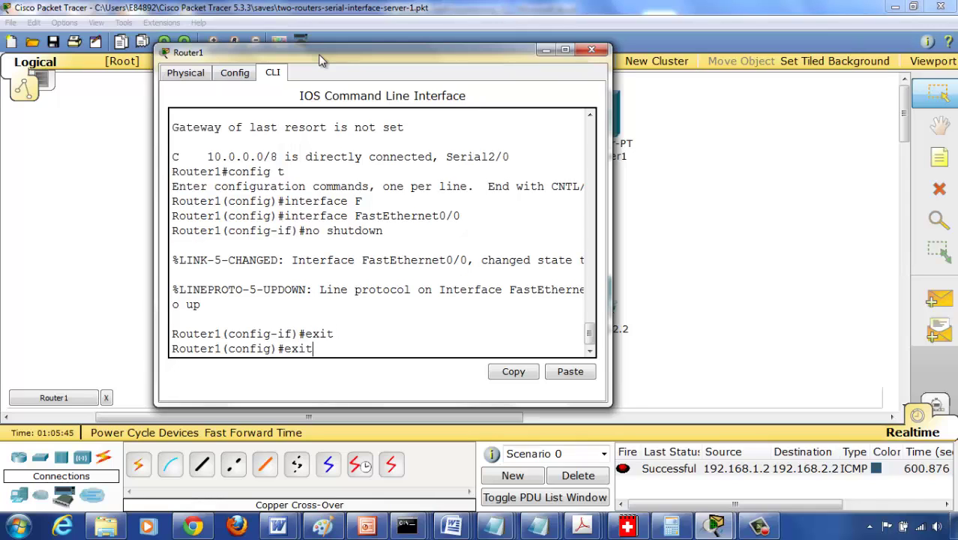
pyautogui.press('Return')
pyautogui.press('Return')
pyautogui.write('s')
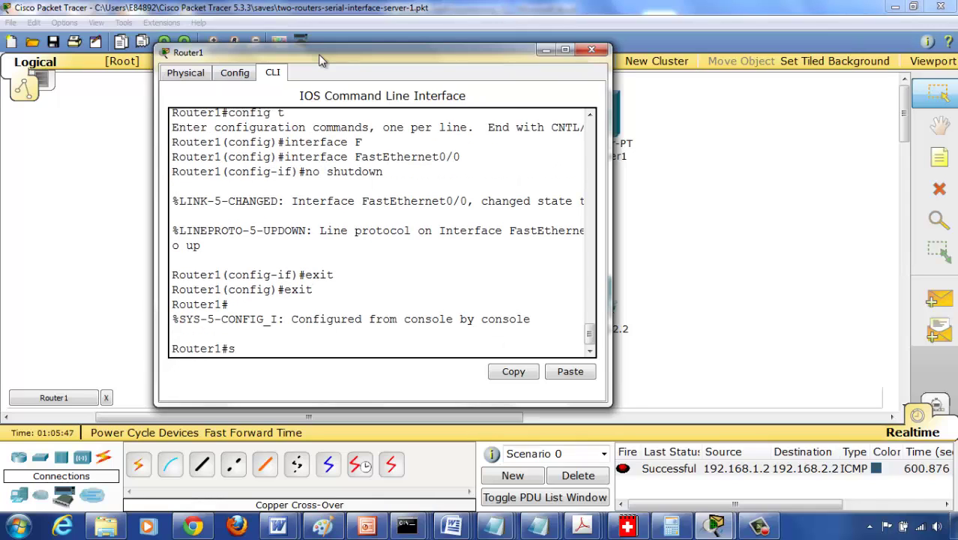
pyautogui.write('hj')
pyautogui.write('ow ')
pyautogui.write('ip route')
pyautogui.press('Return')
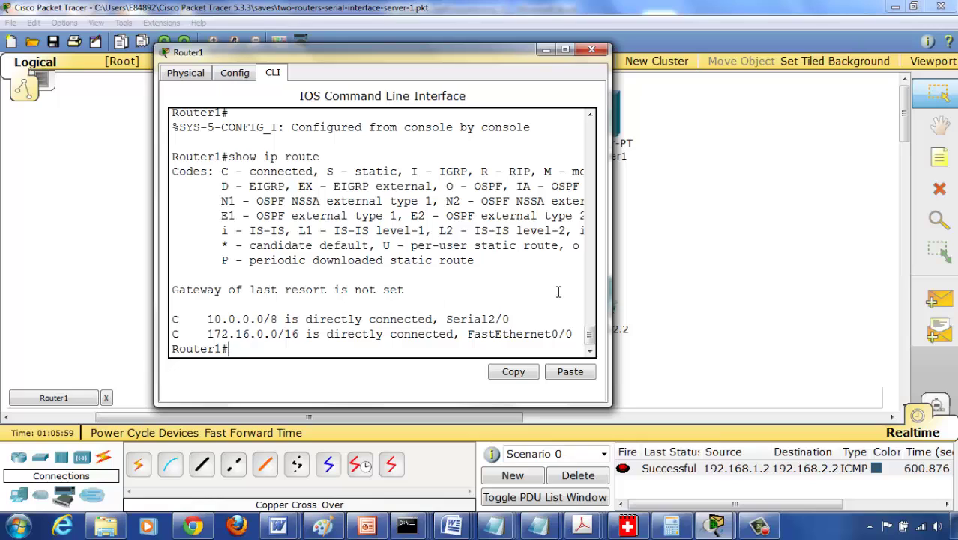
# Step: Compare Router1's routing table with the topology diagram and close the Router1 window
pyautogui.click(639, 256)
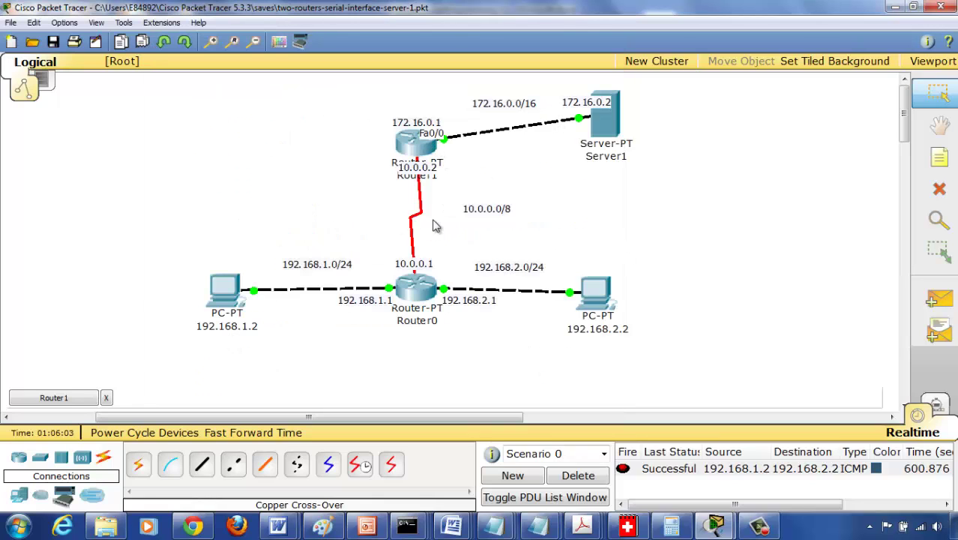
pyautogui.moveTo(598, 292)
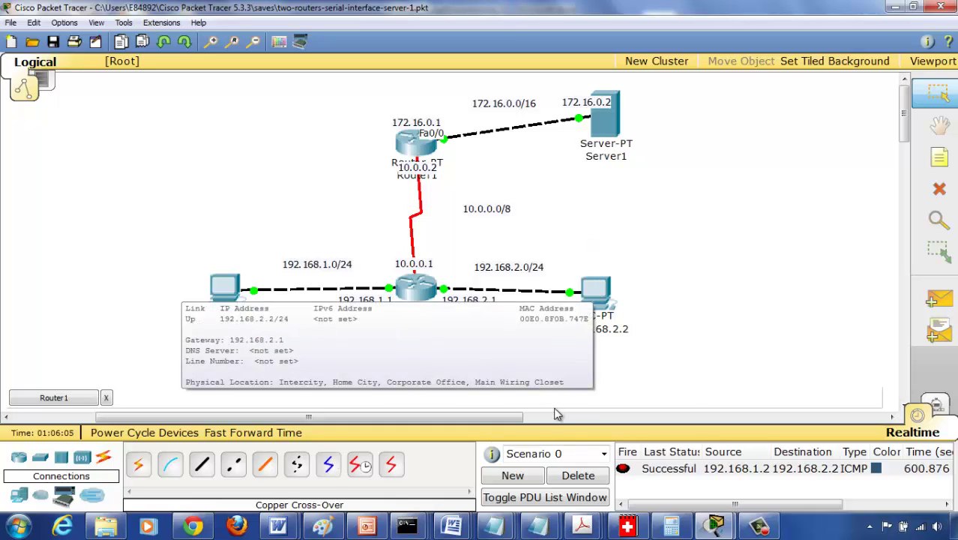
pyautogui.click(75, 398)
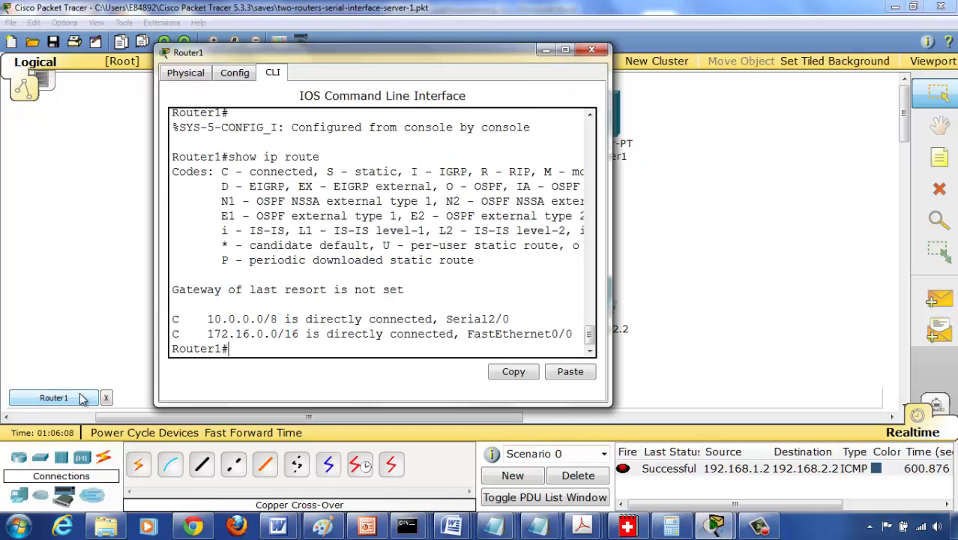
pyautogui.click(686, 241)
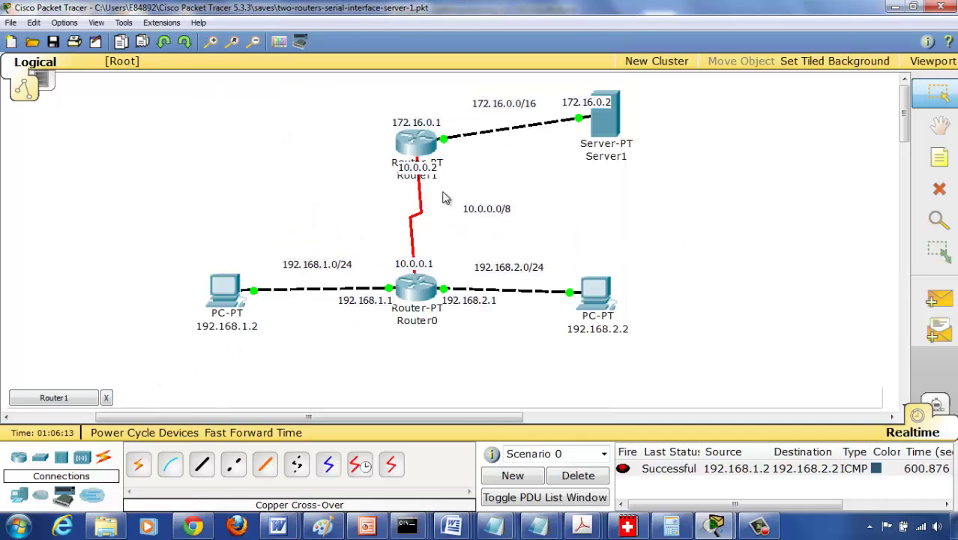
pyautogui.click(106, 399)
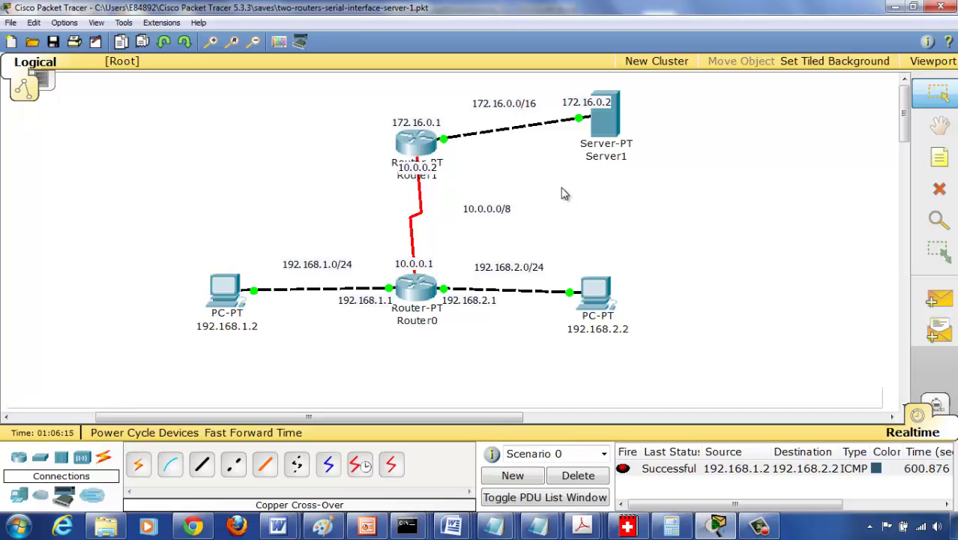
# Step: Give Server1 the static IP address 172.16.0.2 with subnet mask 255.255.0.0
pyautogui.click(618, 131)
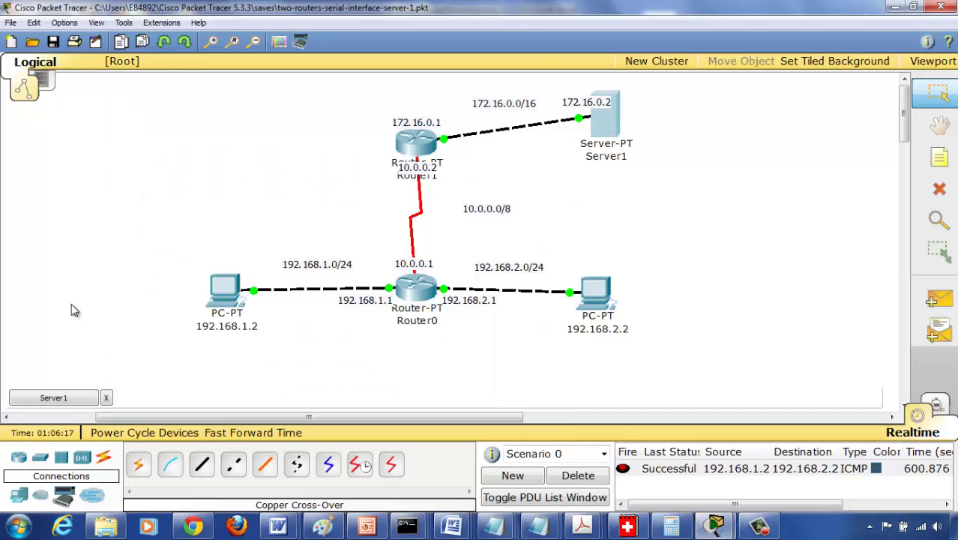
pyautogui.click(66, 400)
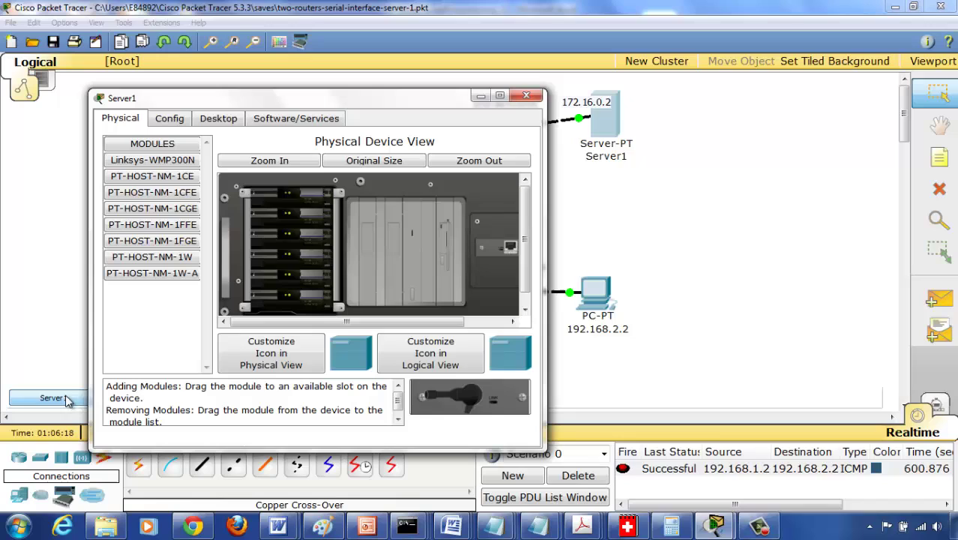
pyautogui.click(210, 122)
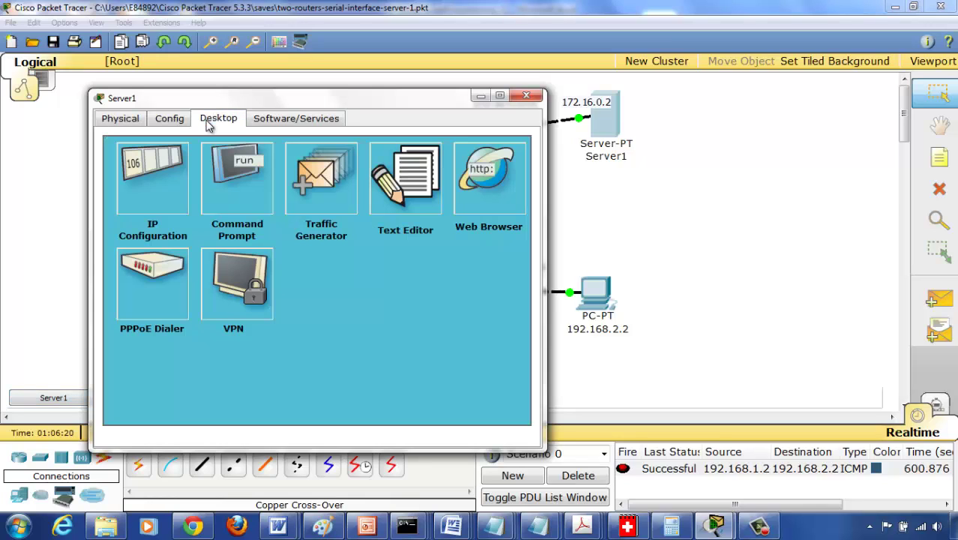
pyautogui.click(160, 189)
pyautogui.click(234, 254)
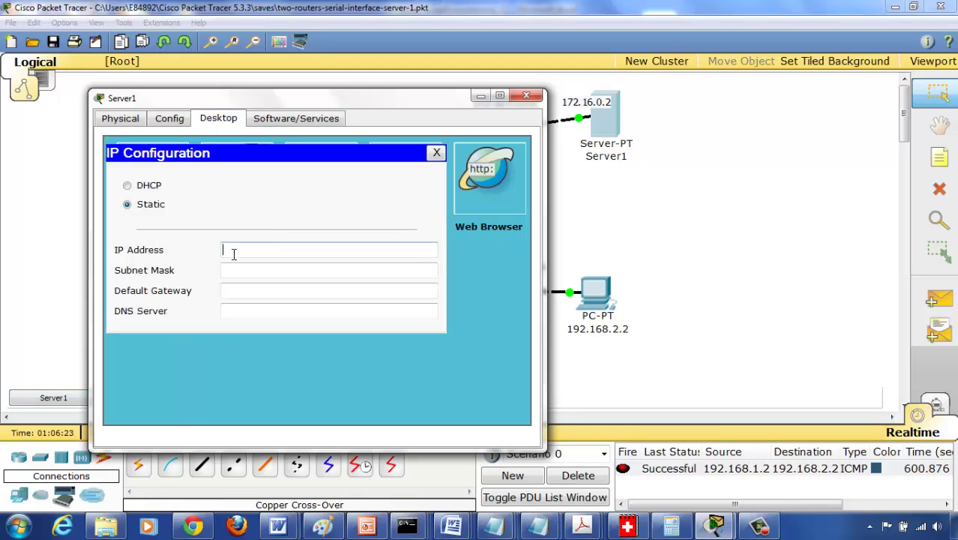
pyautogui.write('172.16.0.2')
pyautogui.press('Tab')
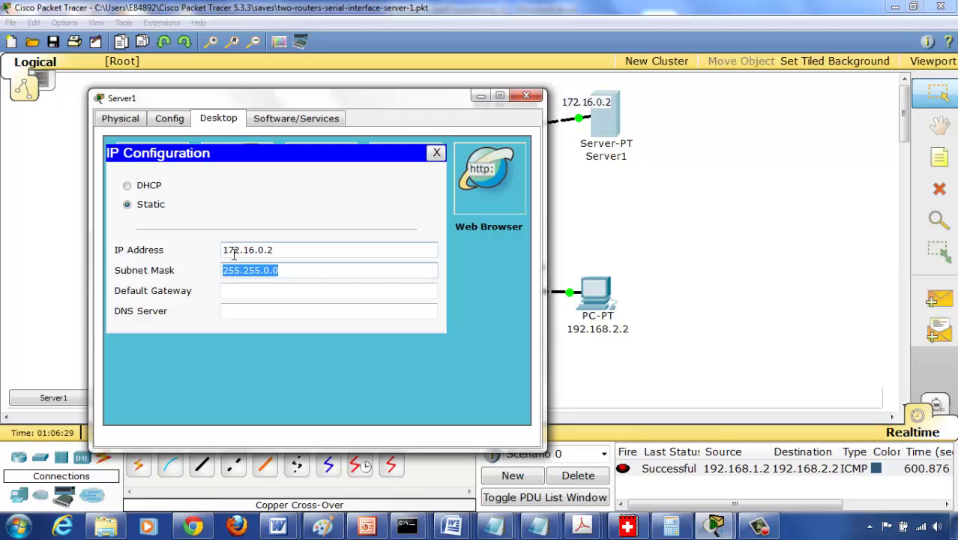
# Step: Set Server1's default gateway to 172.16.0.1 and close its configuration window
pyautogui.press('Tab')
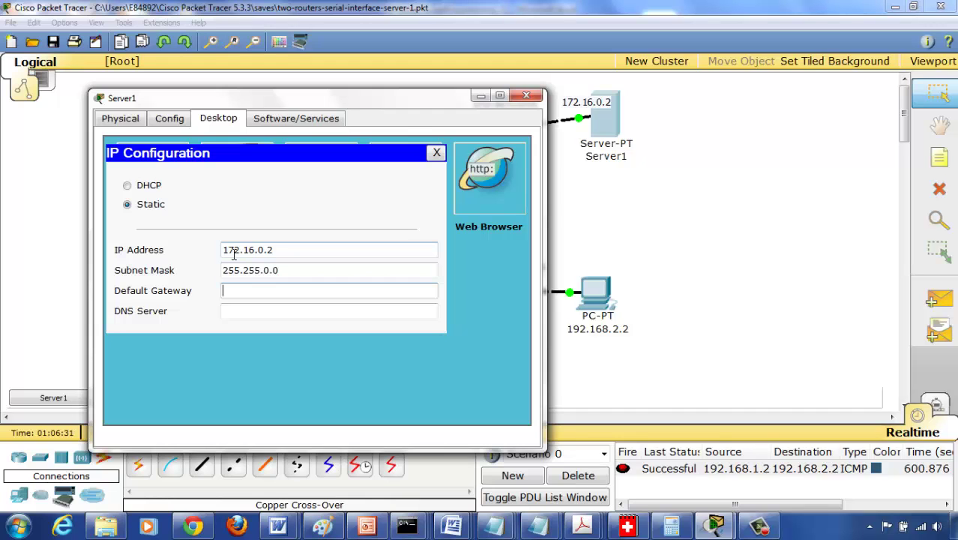
pyautogui.moveTo(278, 101); pyautogui.dragTo(697, 73)
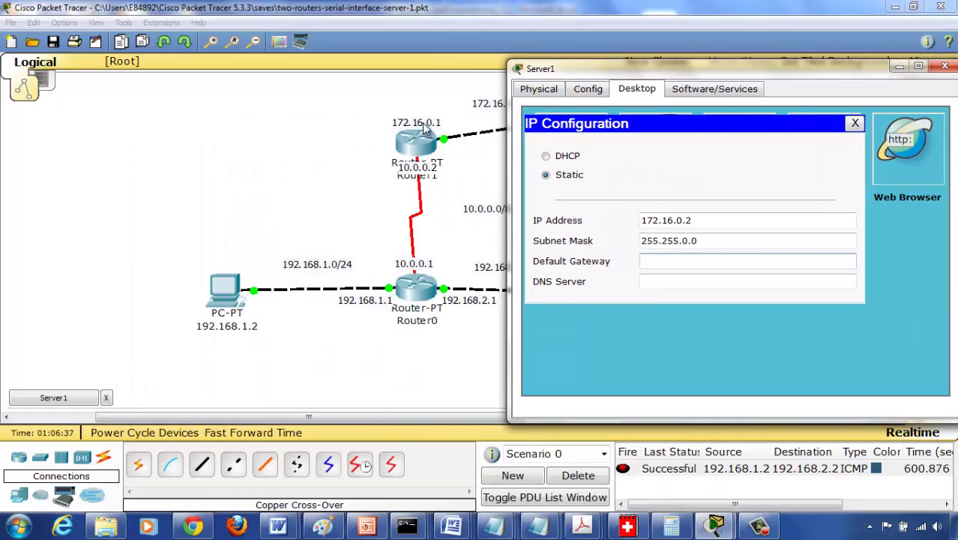
pyautogui.write('172.16.0.1')
pyautogui.click(855, 122)
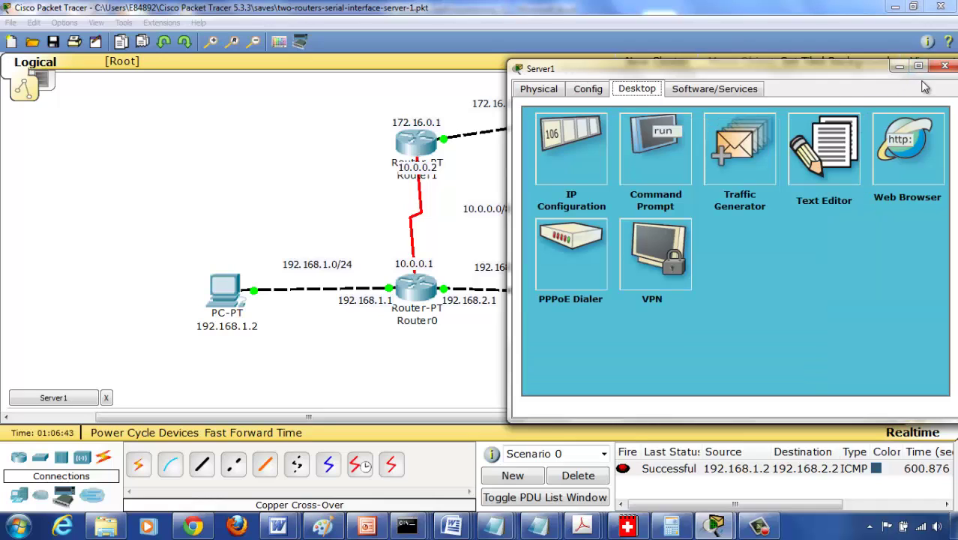
pyautogui.click(944, 67)
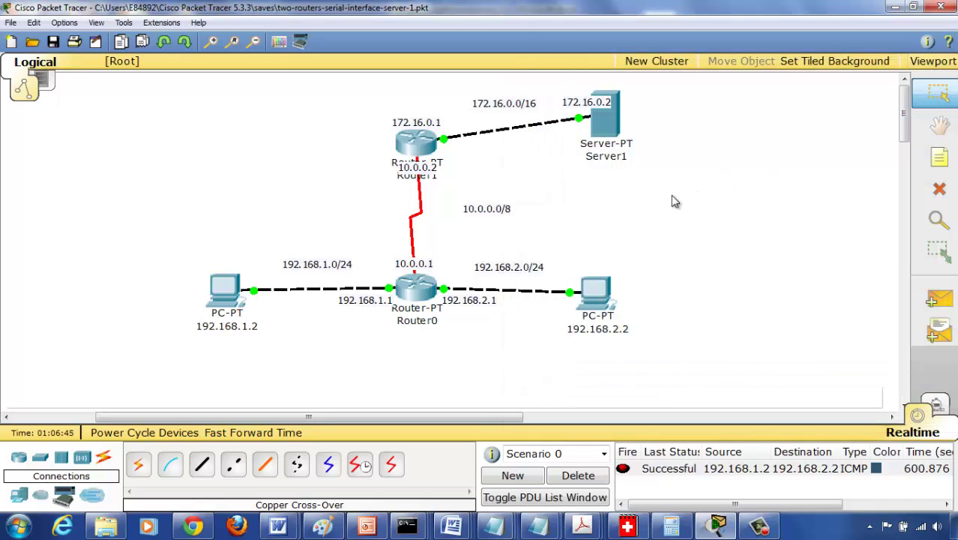
# Step: Ping Router1's FastEthernet address 172.16.0.1 from Server1's command prompt, and close the Server1 window
pyautogui.click(604, 124)
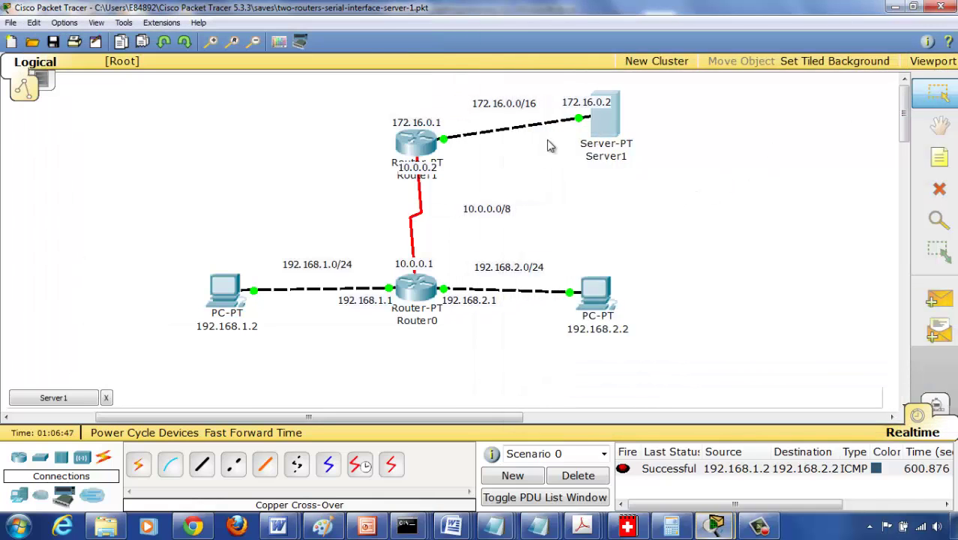
pyautogui.click(62, 402)
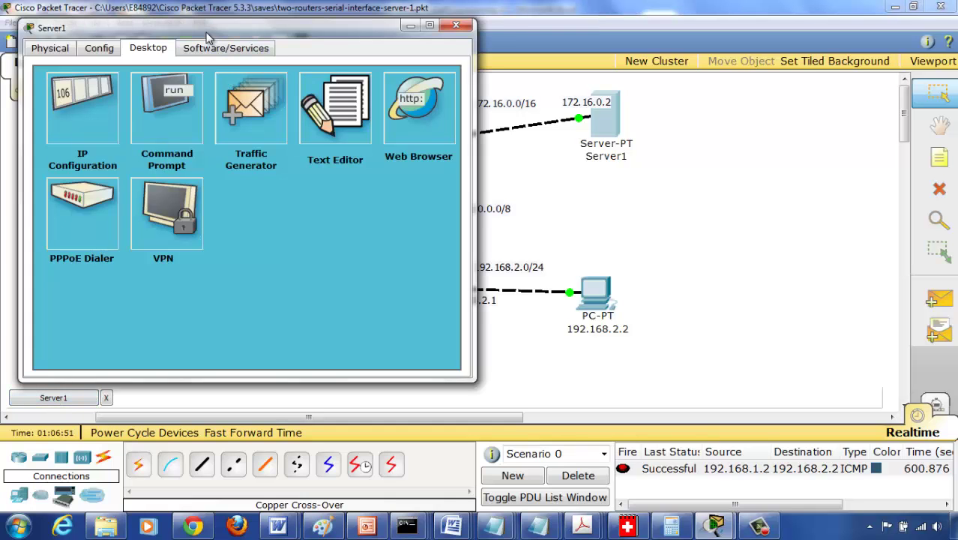
pyautogui.moveTo(210, 30); pyautogui.dragTo(822, 70)
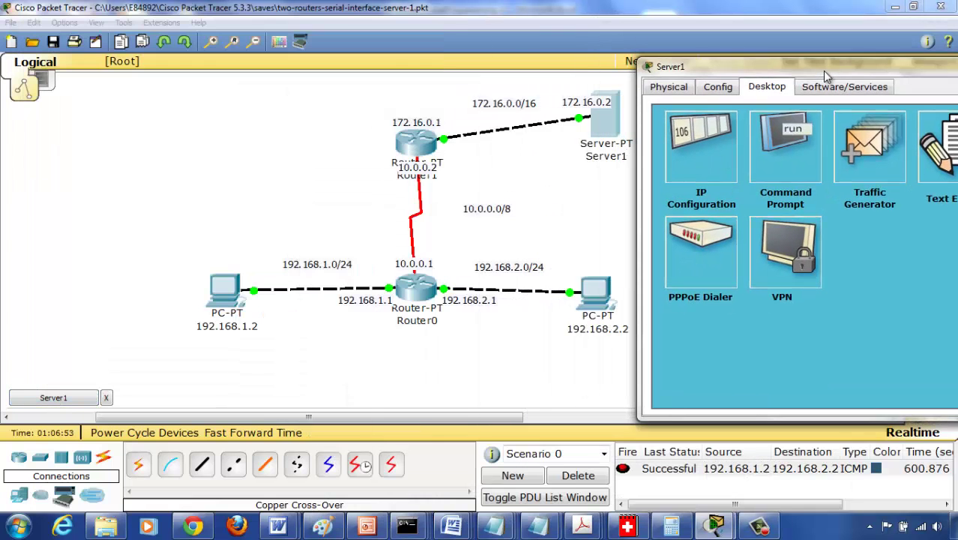
pyautogui.click(765, 162)
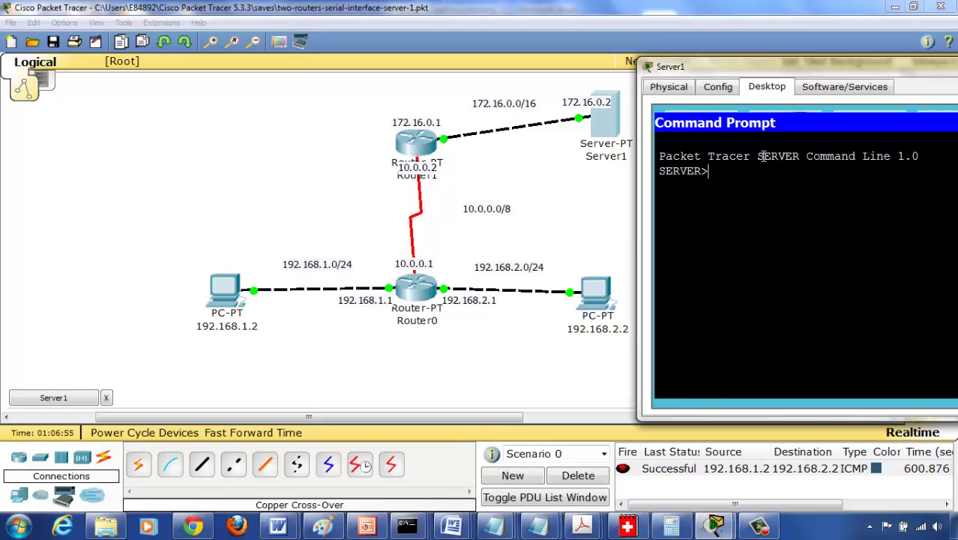
pyautogui.write('ping 172.16.0.')
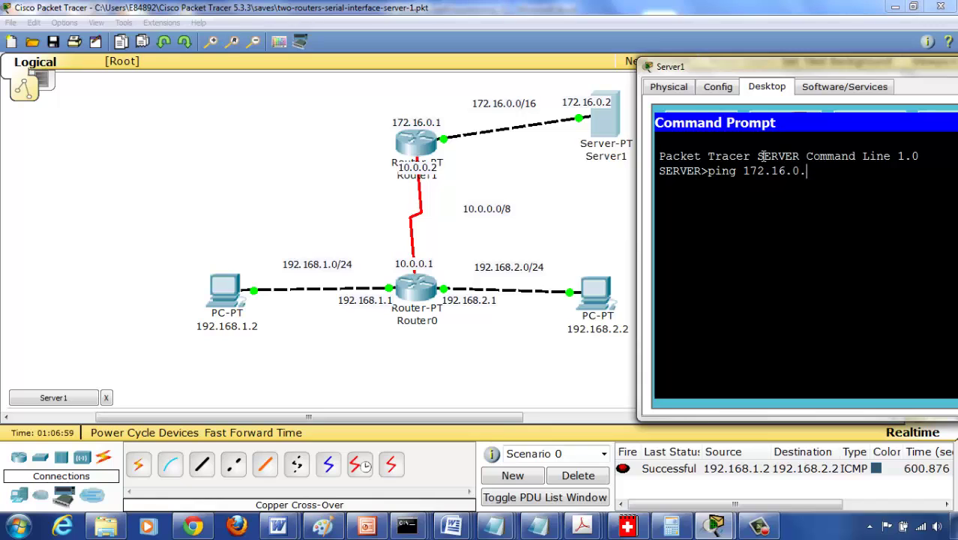
pyautogui.write('1')
pyautogui.press('Return')
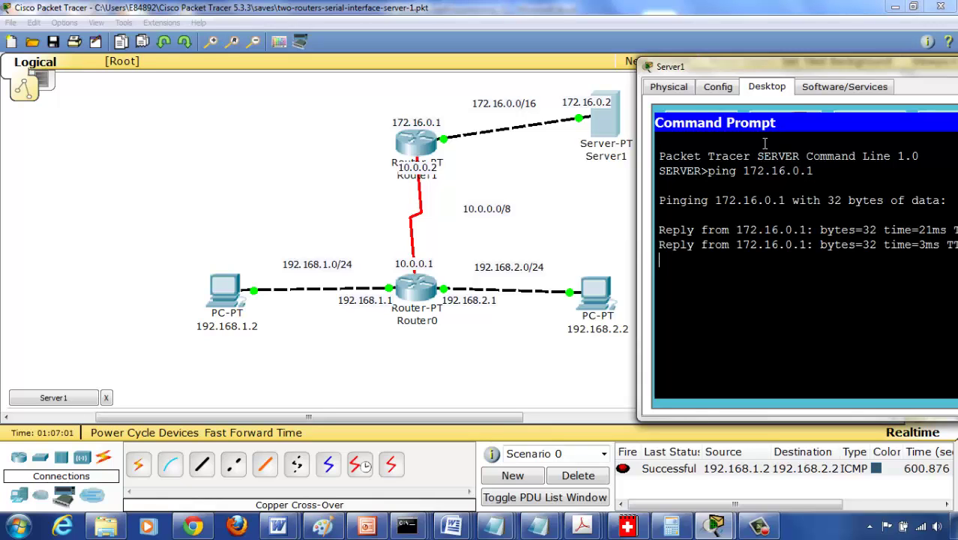
pyautogui.moveTo(766, 73); pyautogui.dragTo(551, 114)
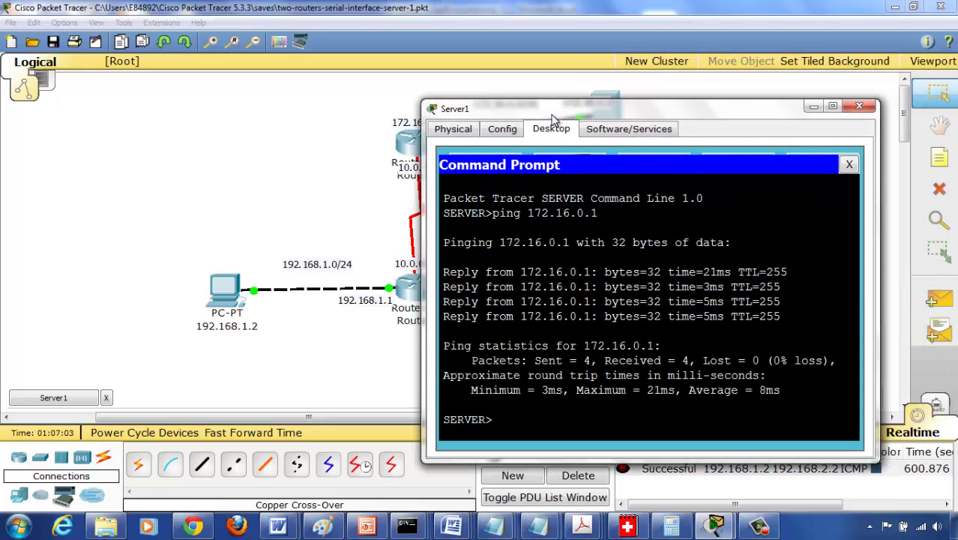
pyautogui.click(859, 106)
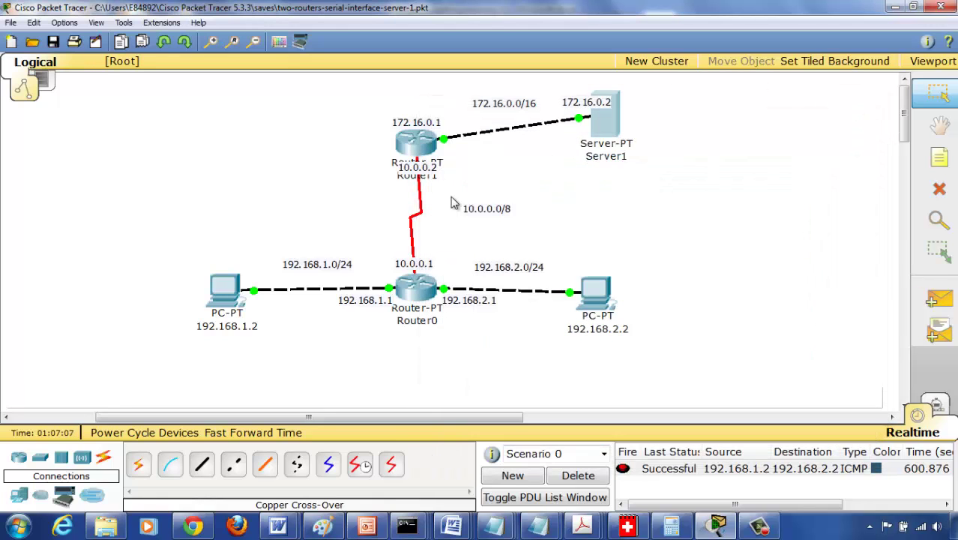
# Step: Ping the PC at 192.168.2.2 from Server1's command prompt and close the Server1 window
pyautogui.click(587, 137)
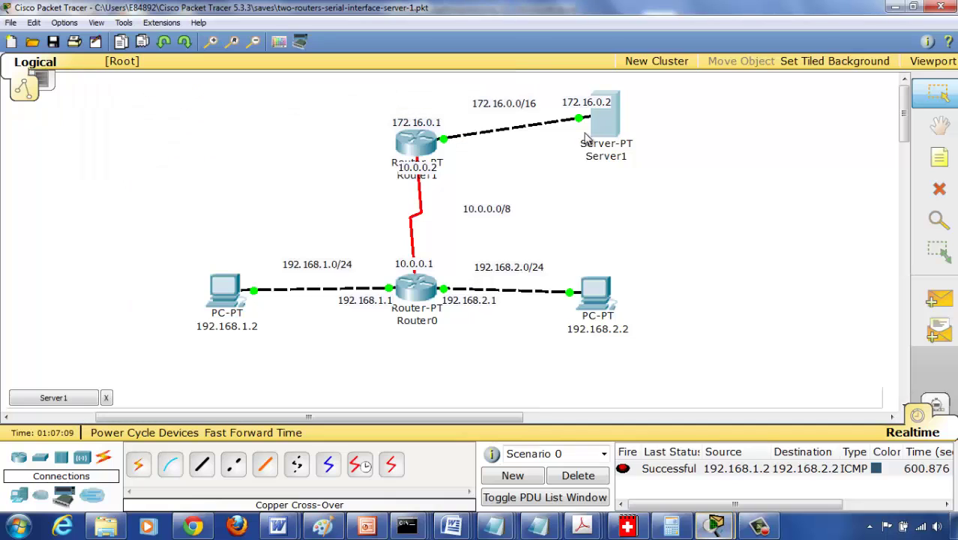
pyautogui.click(58, 401)
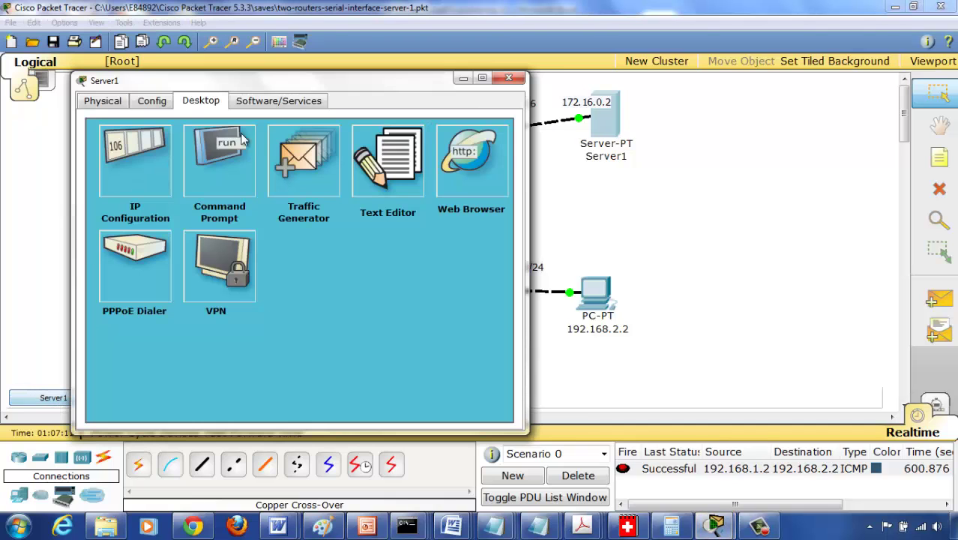
pyautogui.click(231, 161)
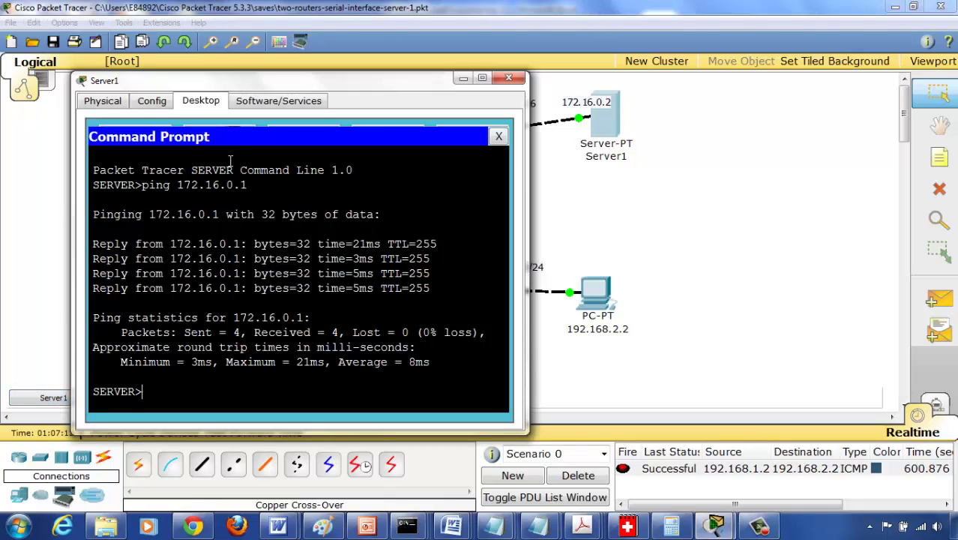
pyautogui.write('ping 192.168.2.2')
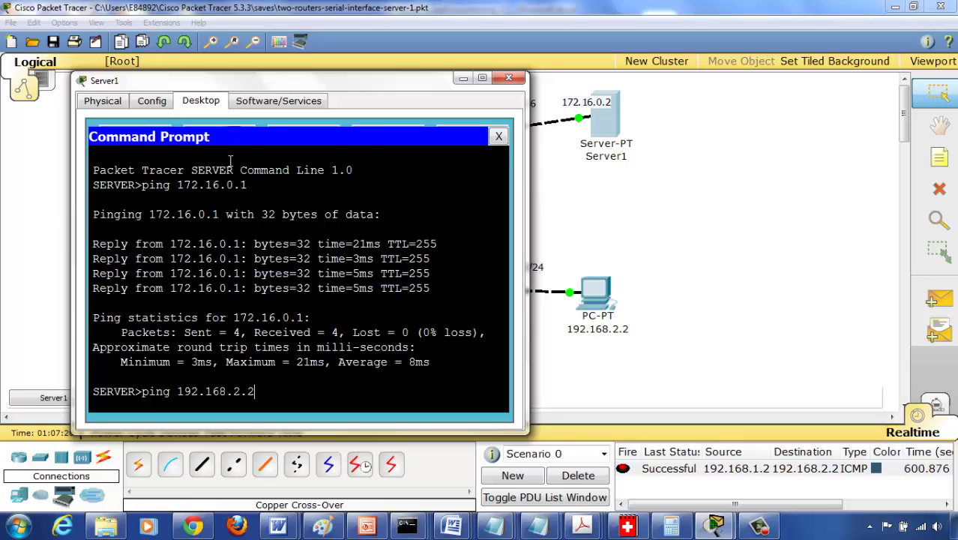
pyautogui.press('Return')
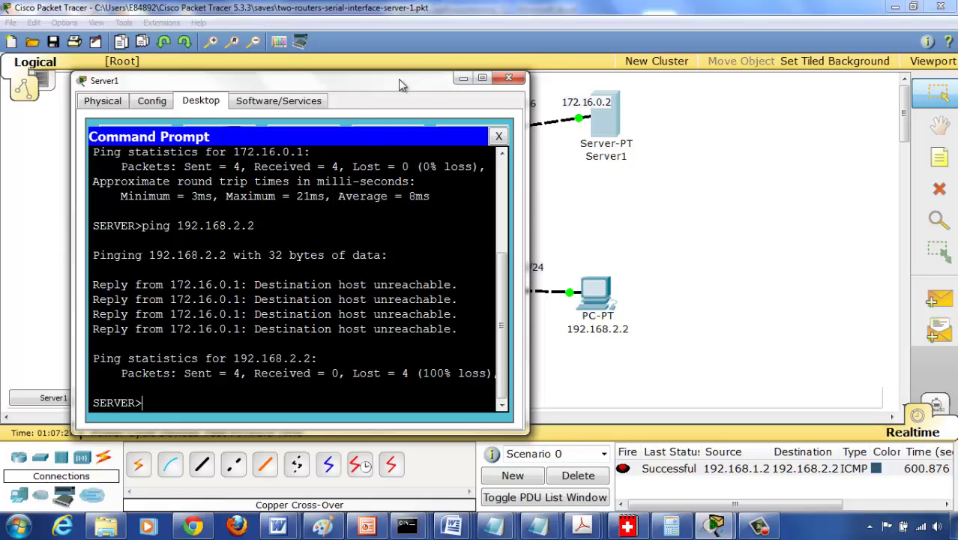
pyautogui.moveTo(410, 71); pyautogui.dragTo(267, 80)
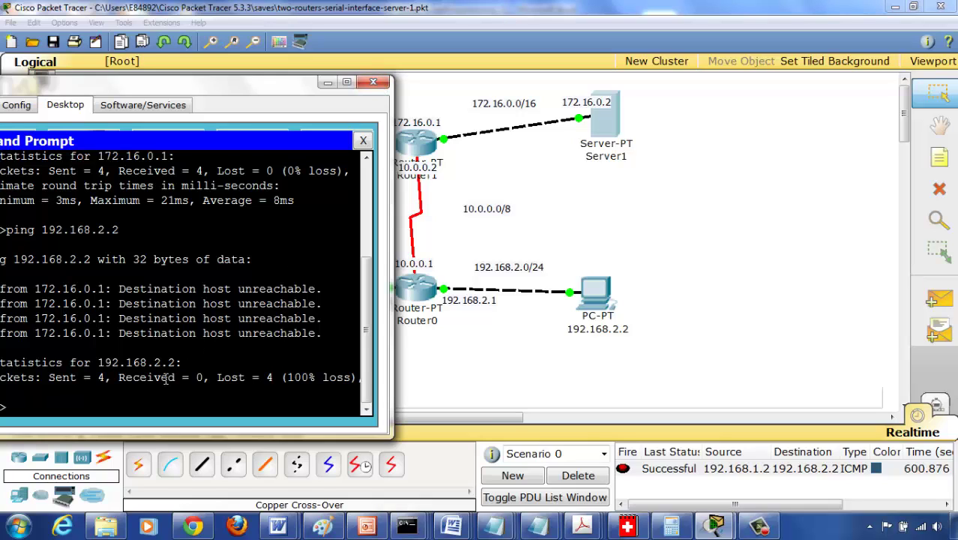
pyautogui.click(374, 82)
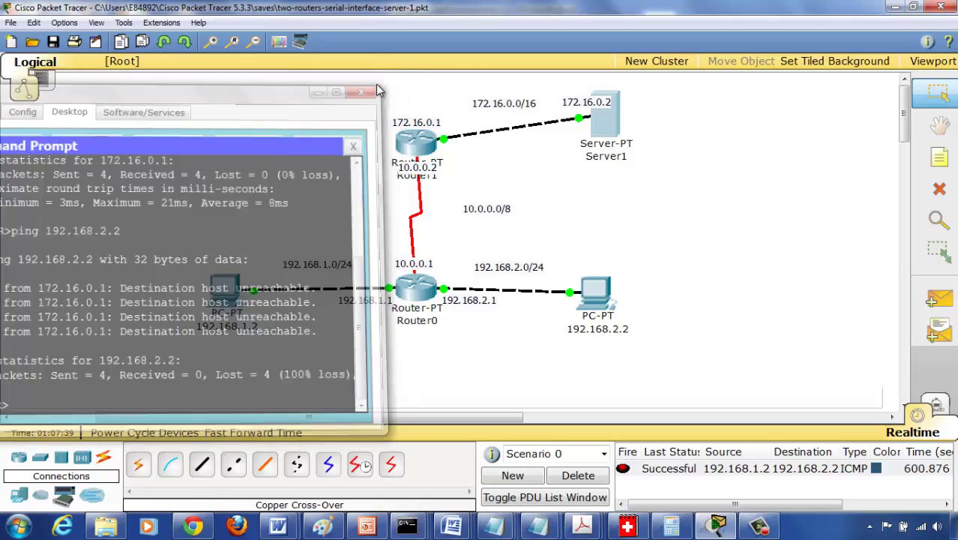
# Step: Open Router1's command line and compare its routing table with the networks in the topology diagram
pyautogui.click(433, 144)
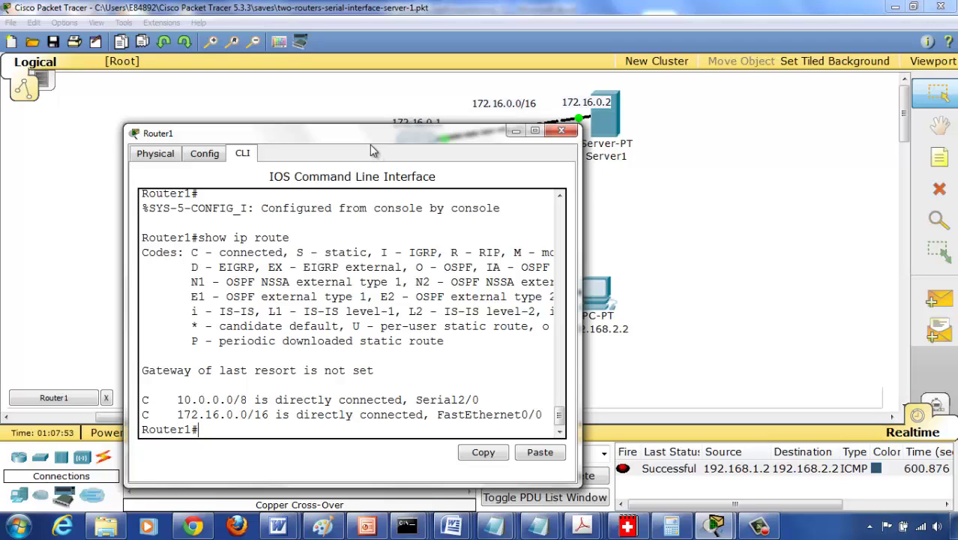
pyautogui.moveTo(371, 136); pyautogui.dragTo(289, 68)
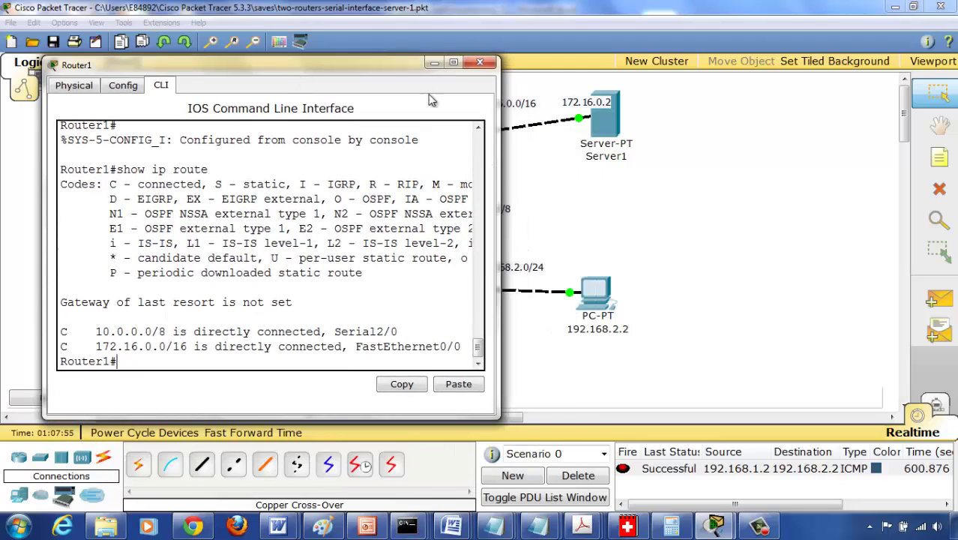
pyautogui.moveTo(357, 78); pyautogui.dragTo(268, 100)
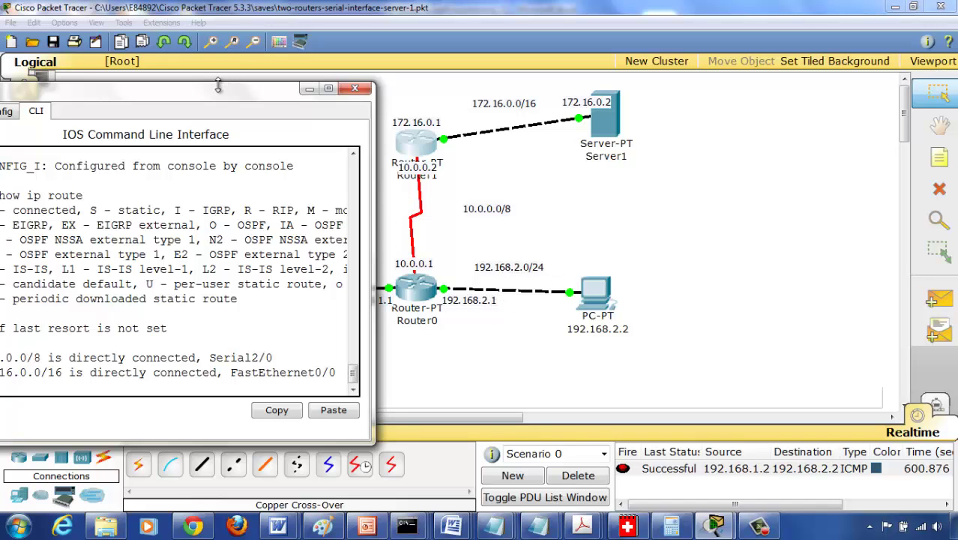
pyautogui.moveTo(221, 89); pyautogui.dragTo(708, 62)
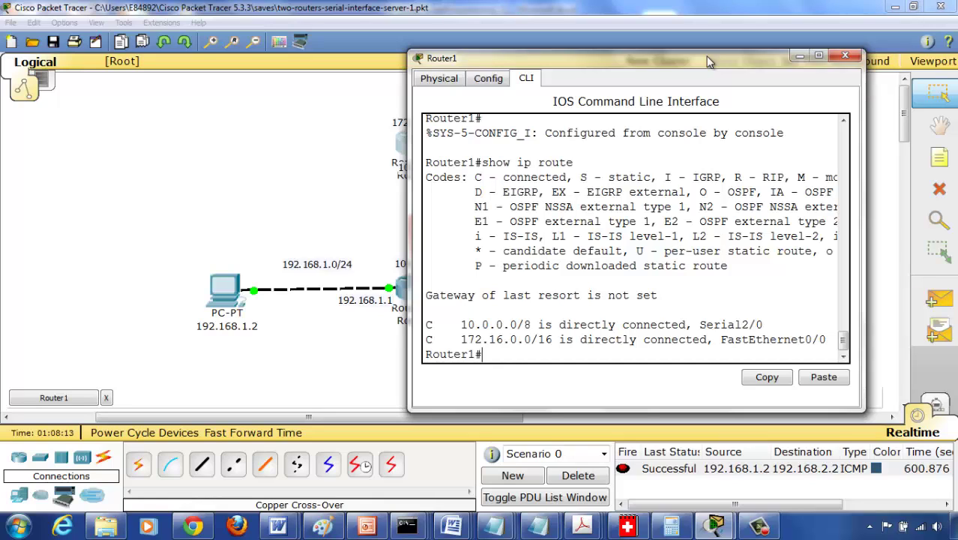
# Step: Enter global configuration mode on Router1 and go into interface configuration for serial2/0
pyautogui.write('config t')
pyautogui.press('Return')
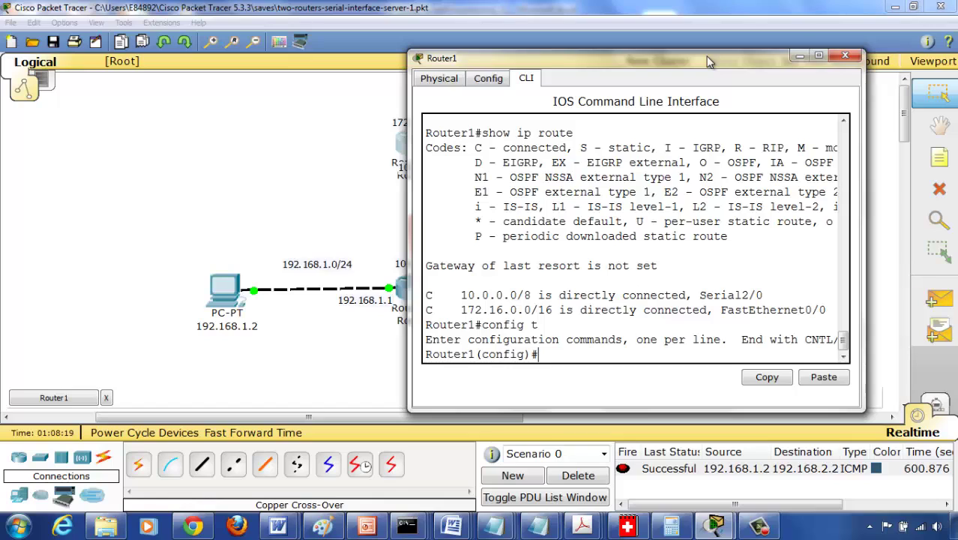
pyautogui.write('i')
pyautogui.press('BackSpace')
pyautogui.moveTo(501, 60); pyautogui.dragTo(558, 62)
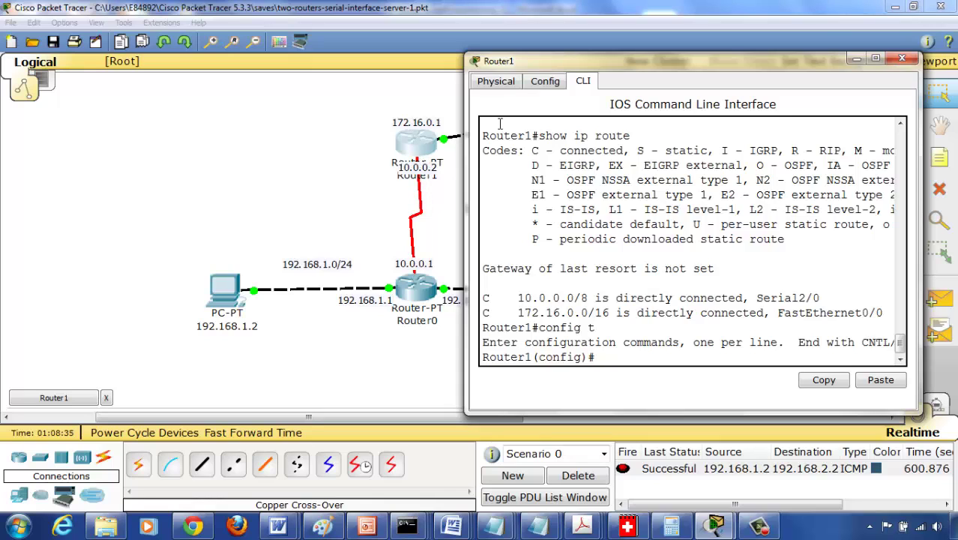
pyautogui.click(193, 218)
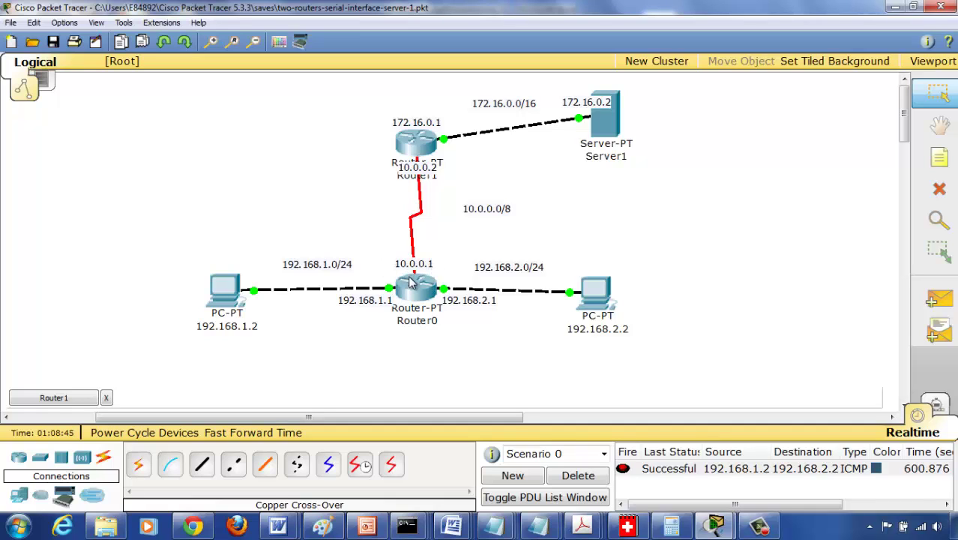
pyautogui.click(60, 403)
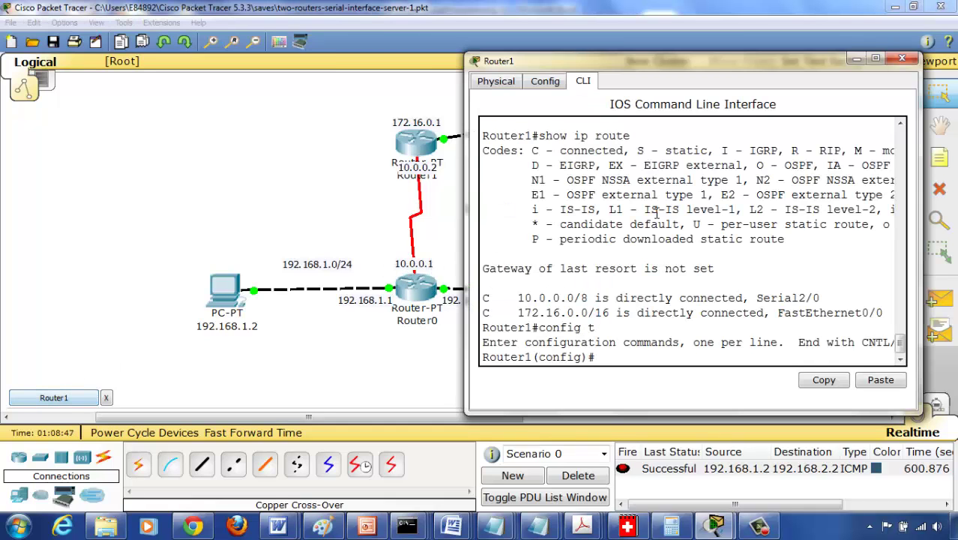
pyautogui.write('interfac')
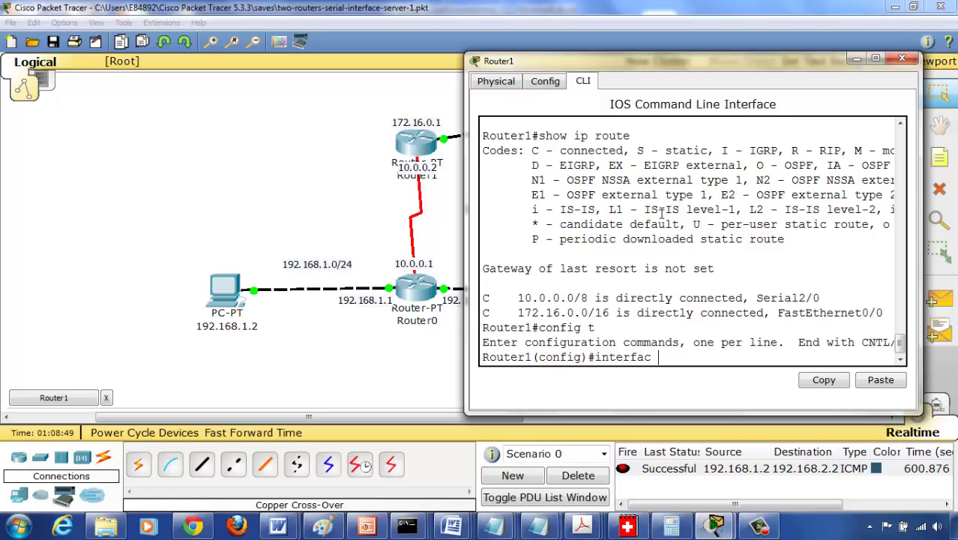
pyautogui.write('e serial2/0')
pyautogui.press('Return')
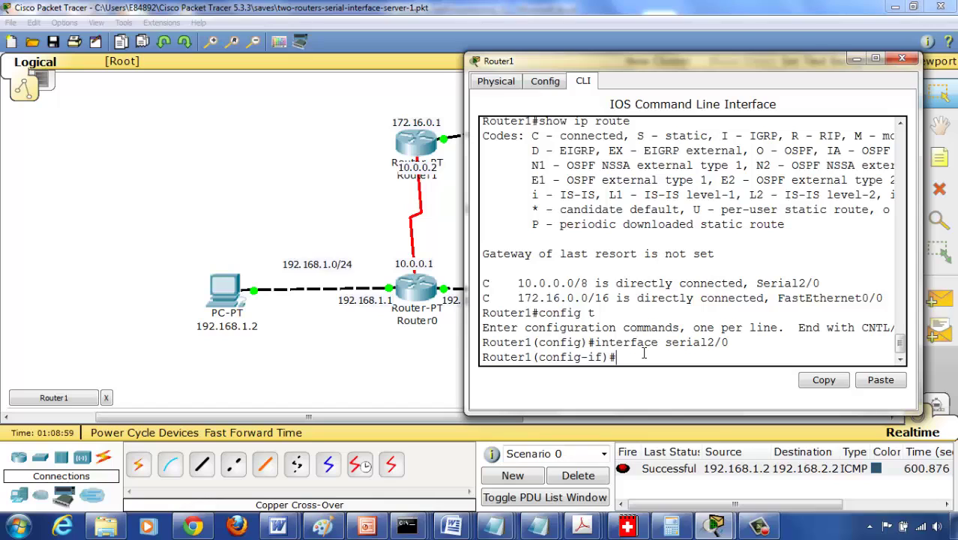
# Step: Begin an ip route command on Router1 for network 192.168.2.0 with subnet mask 255.255.255.0
pyautogui.write('route')
pyautogui.write('192.168.2.0')
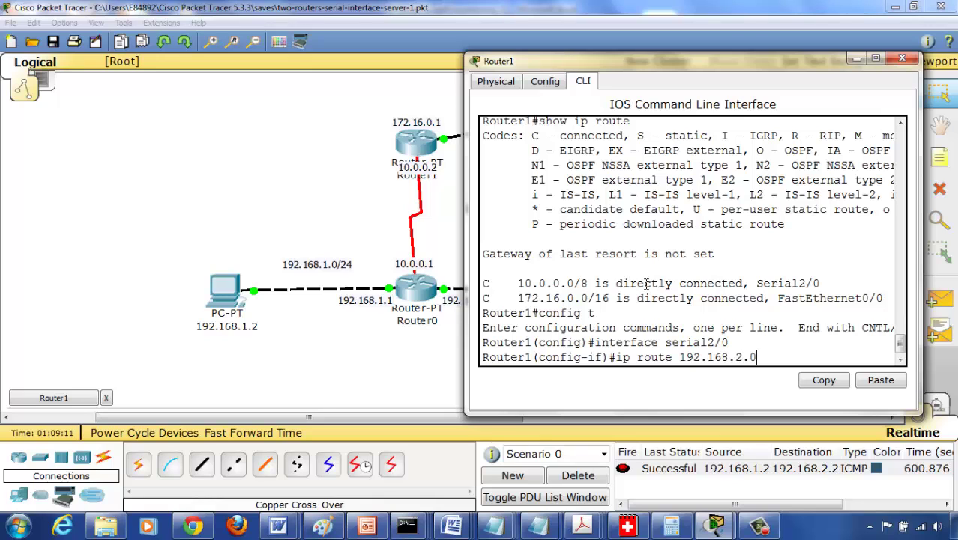
pyautogui.moveTo(590, 63); pyautogui.dragTo(764, 75)
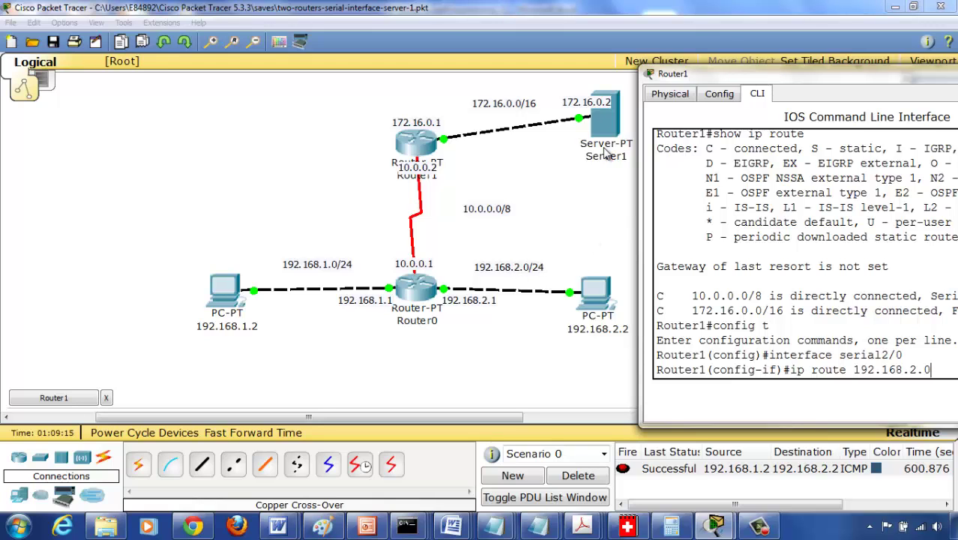
pyautogui.moveTo(701, 70); pyautogui.dragTo(525, 64)
pyautogui.write('255')
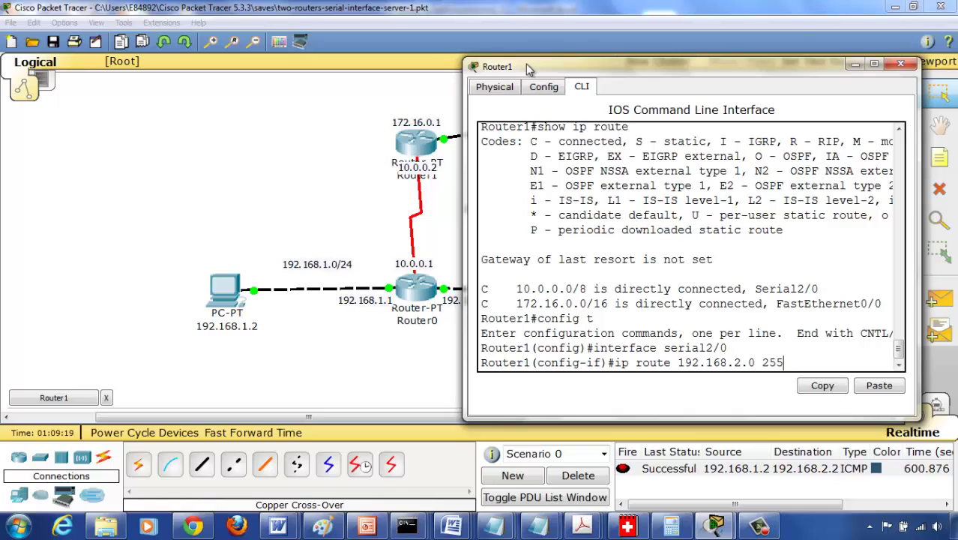
pyautogui.write('.255.0.')
pyautogui.press('BackSpace')
pyautogui.press('BackSpace')
pyautogui.write('.255.0')
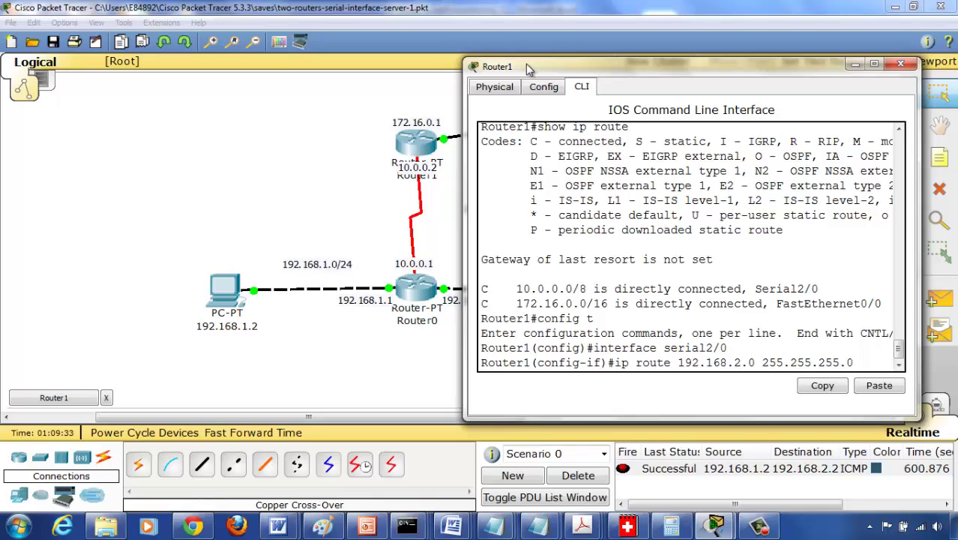
# Step: Complete the static route with Router0's serial address 10.0.0.1 as the next hop and submit it
pyautogui.write('100')
pyautogui.press('BackSpace')
pyautogui.write('.0.0.')
pyautogui.moveTo(463, 261); pyautogui.dragTo(237, 263)
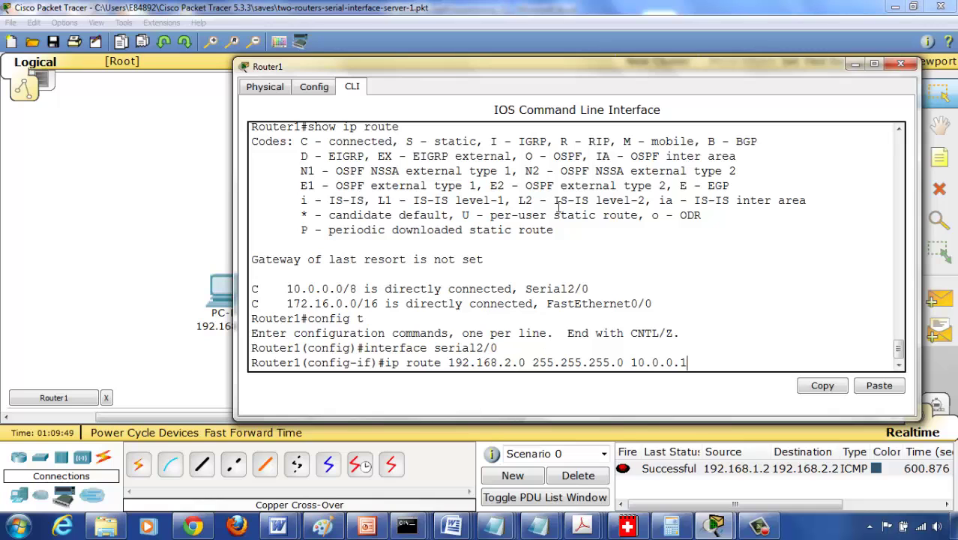
pyautogui.moveTo(557, 75); pyautogui.dragTo(152, 87)
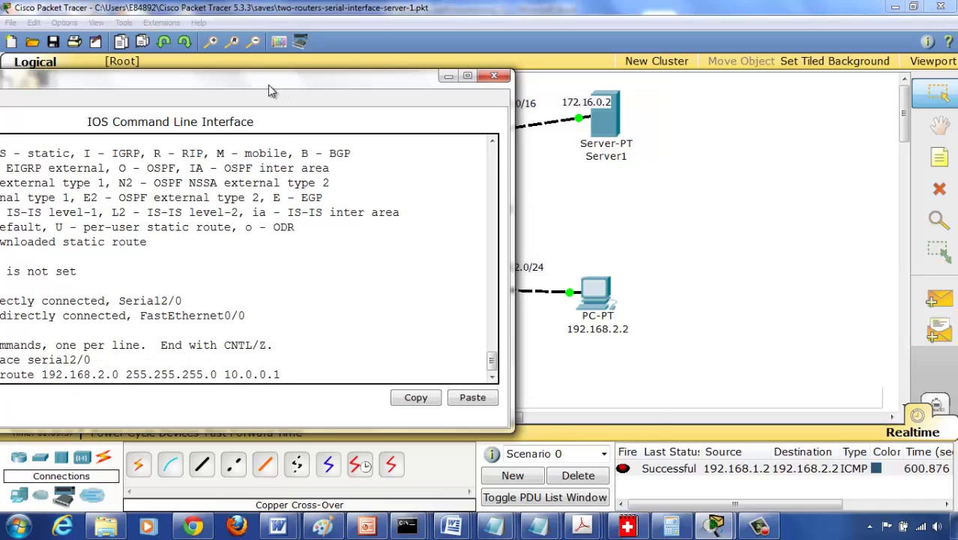
pyautogui.moveTo(268, 86); pyautogui.dragTo(487, 45)
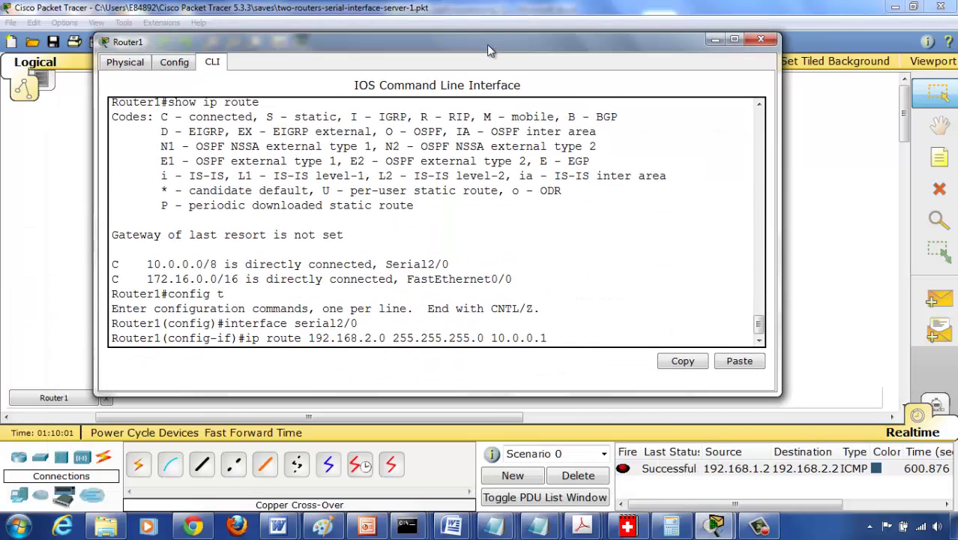
pyautogui.press('Return')
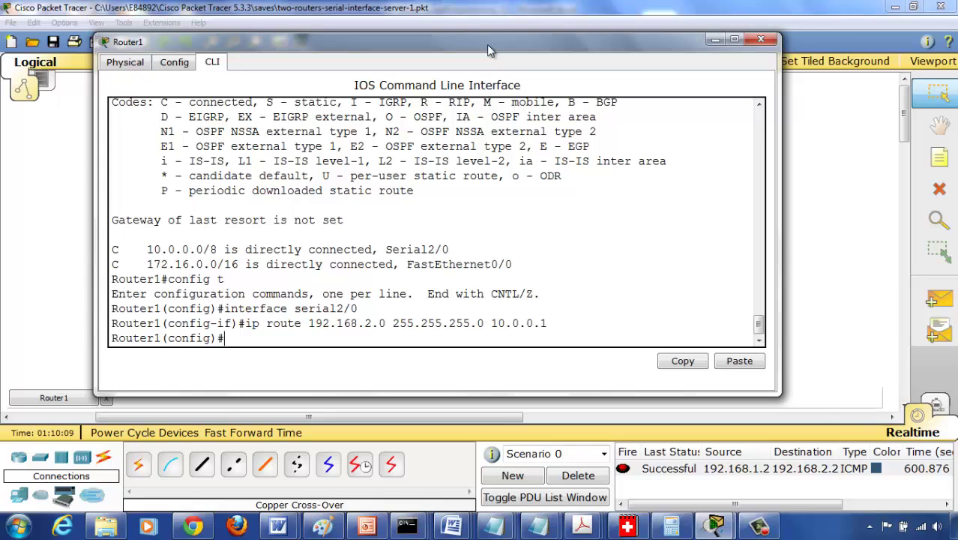
# Step: Exit configuration mode, check Router1's IP routing table against the topology, and close the Router1 window
pyautogui.write('exit')
pyautogui.press('Return')
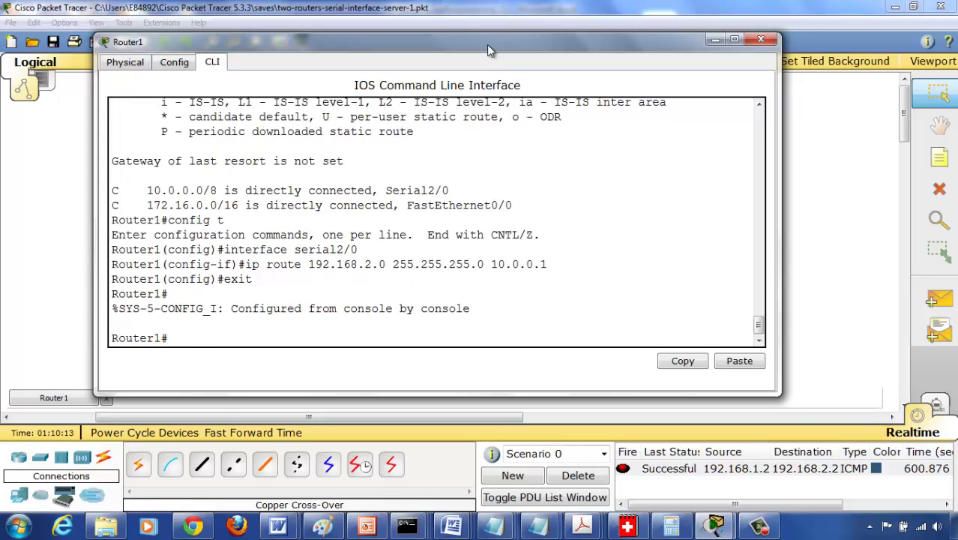
pyautogui.write('show ip route')
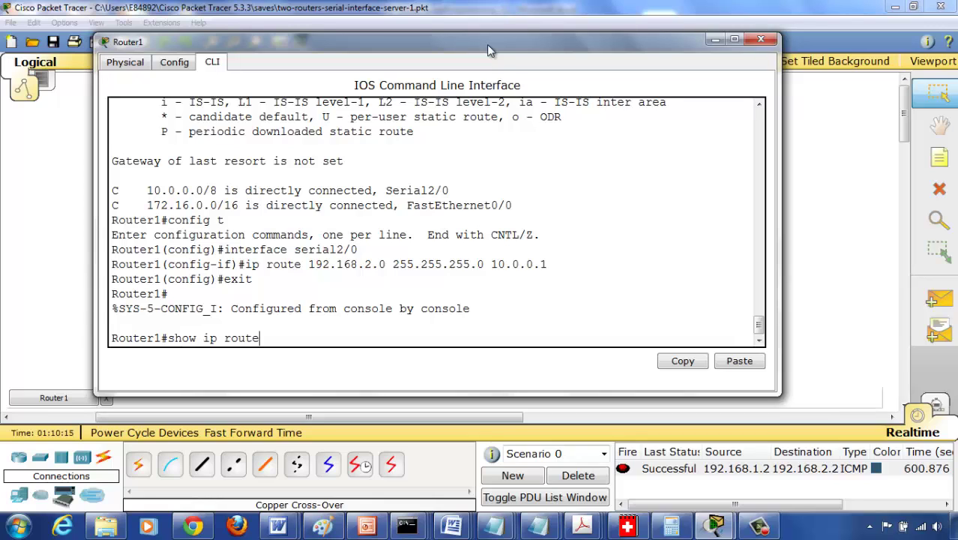
pyautogui.press('Return')
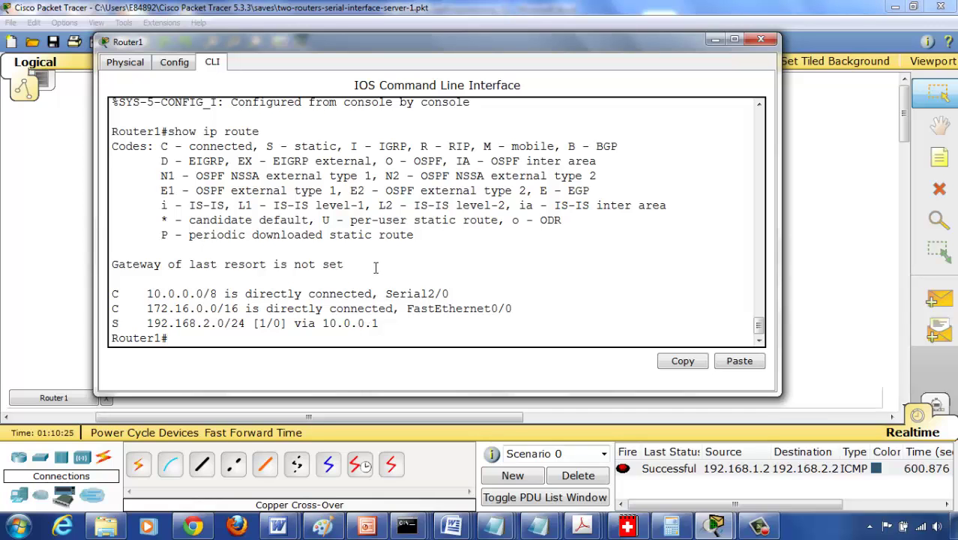
pyautogui.moveTo(330, 45); pyautogui.dragTo(356, 128)
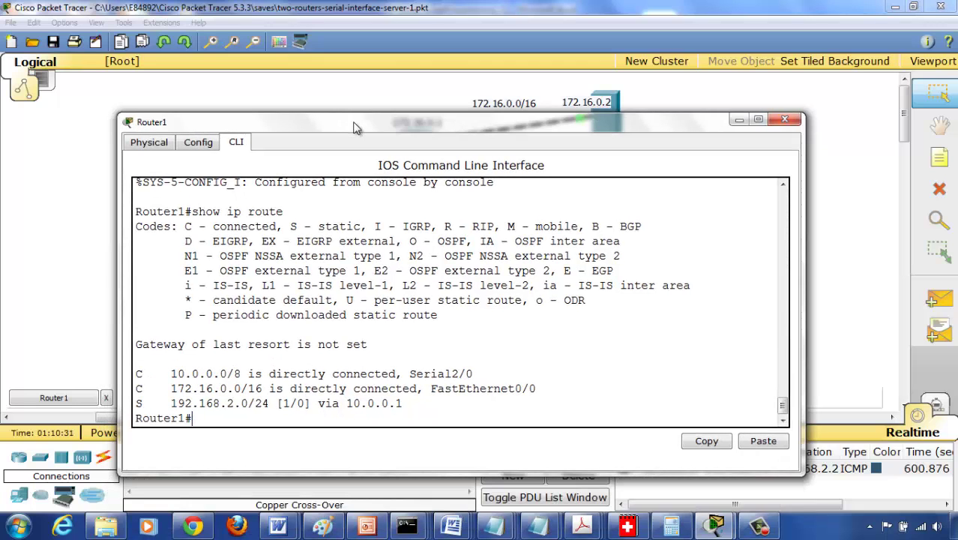
pyautogui.moveTo(356, 127); pyautogui.dragTo(565, 341)
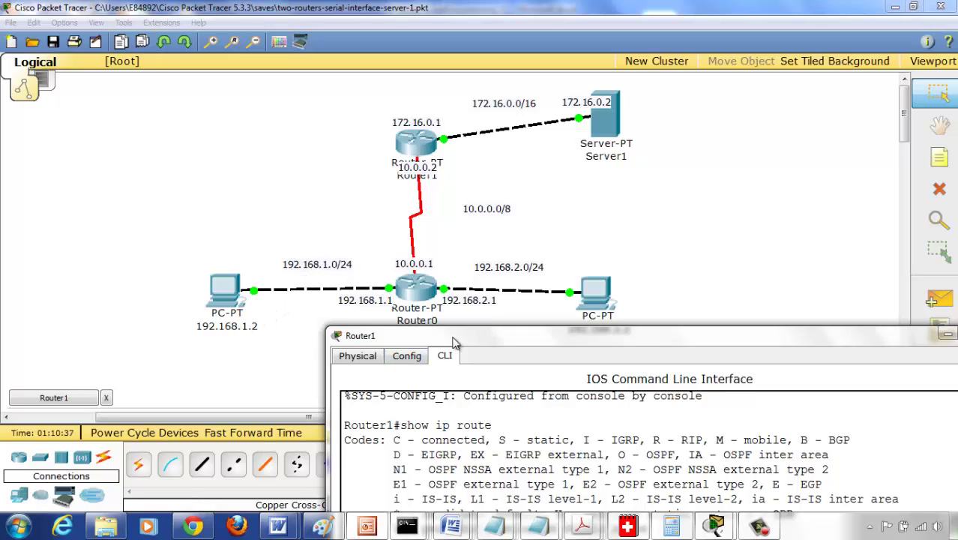
pyautogui.moveTo(434, 338); pyautogui.dragTo(206, 110)
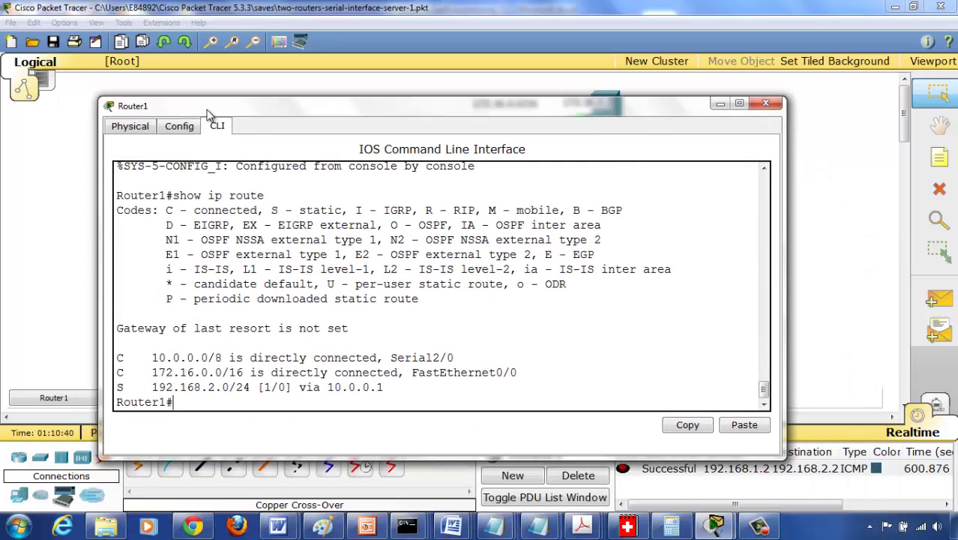
pyautogui.click(765, 102)
# Step: Ping 192.168.2.2 again from Server1's command prompt to test the new static route
pyautogui.click(606, 124)
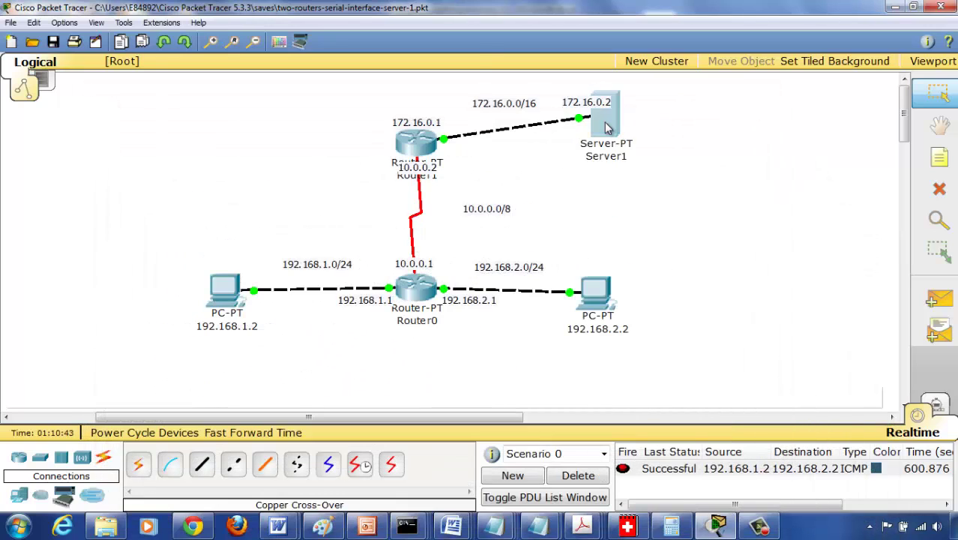
pyautogui.click(63, 399)
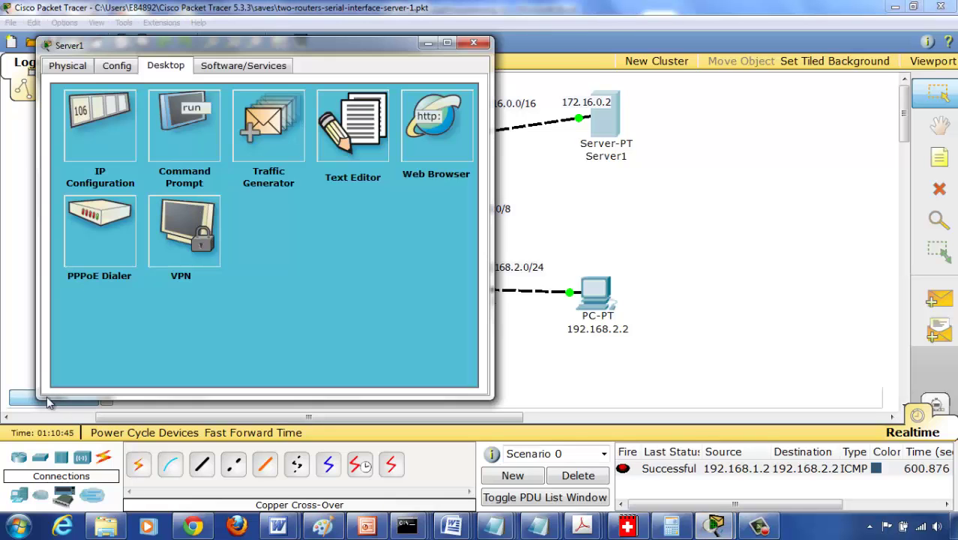
pyautogui.click(184, 114)
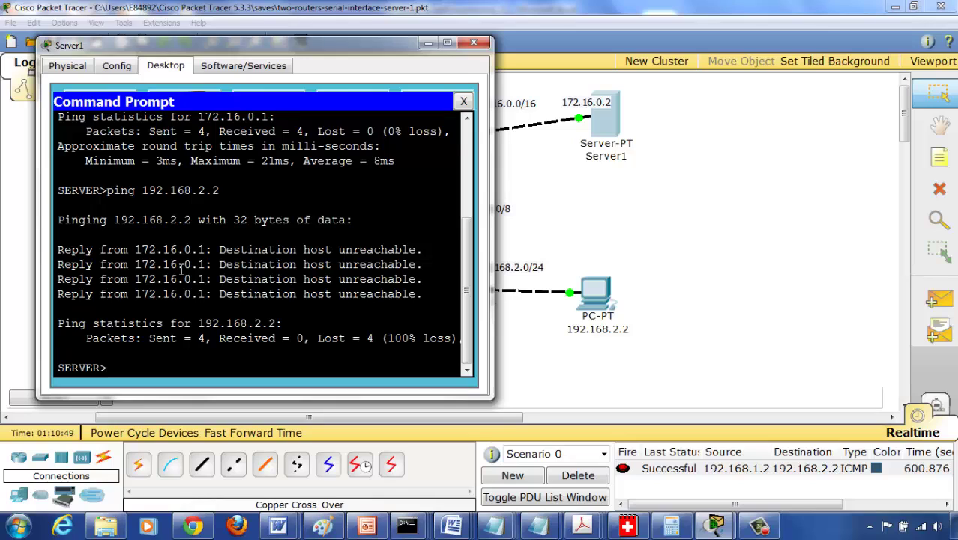
pyautogui.write('ping 192.168.2.2')
pyautogui.press('Return')
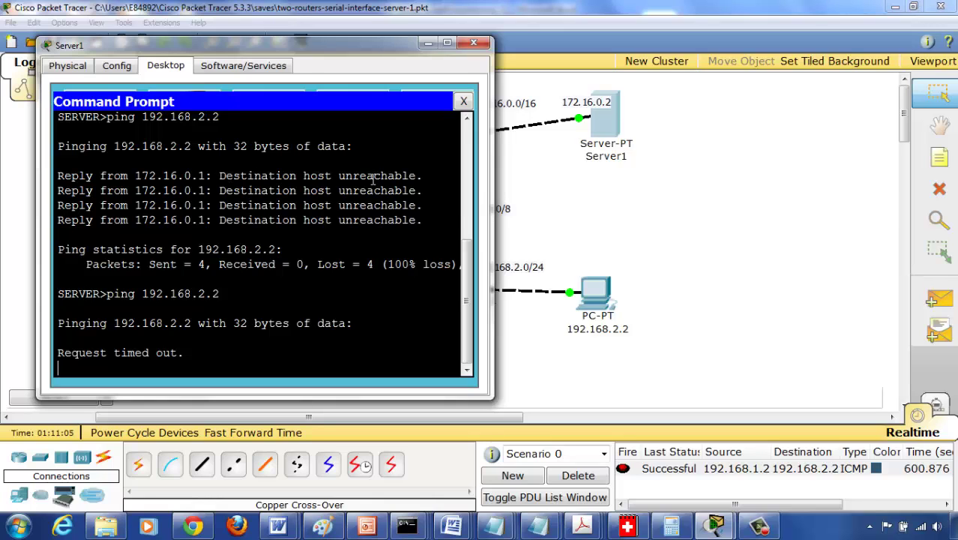
# Step: Review Server1's ping output beside the network topology and close the Server1 window
pyautogui.moveTo(297, 45); pyautogui.dragTo(295, 175)
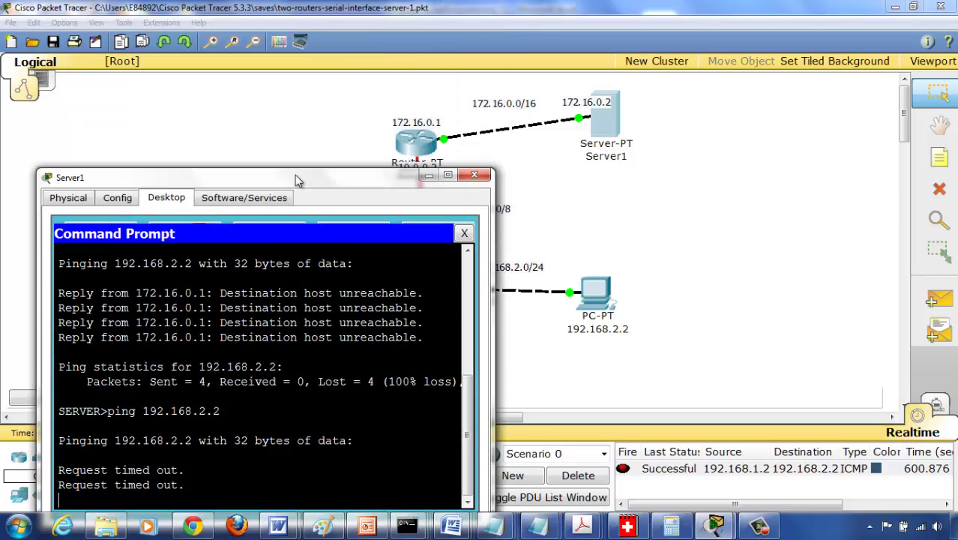
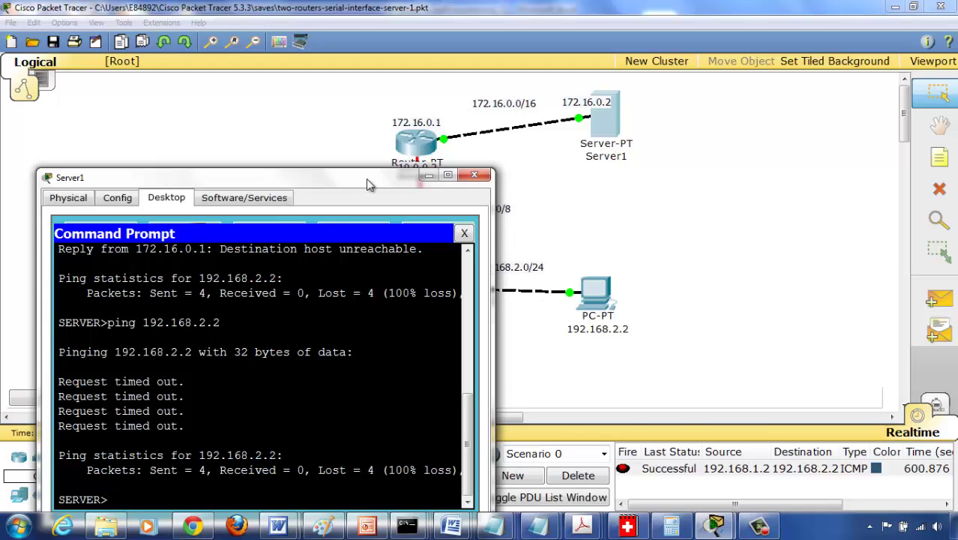
pyautogui.moveTo(363, 180); pyautogui.dragTo(778, 125)
pyautogui.moveTo(831, 122); pyautogui.dragTo(754, 354)
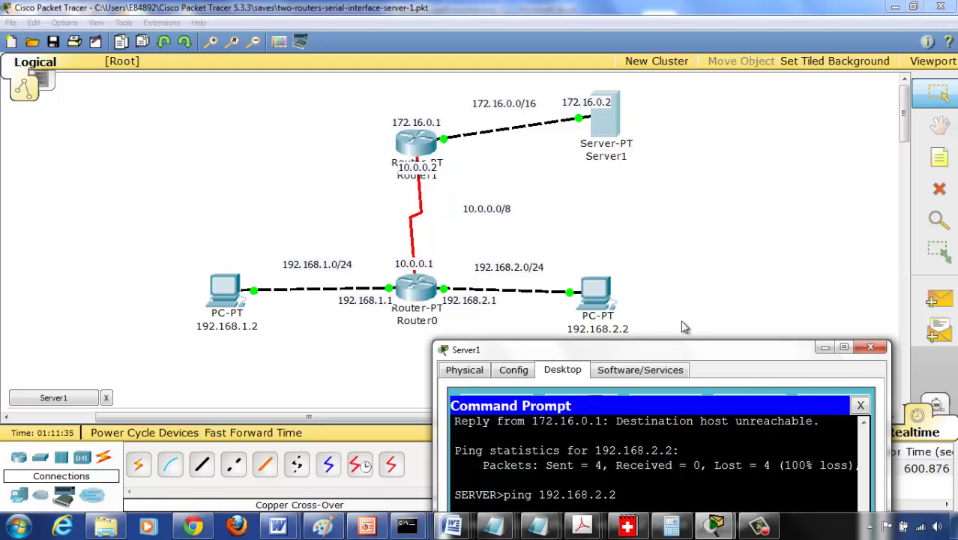
pyautogui.click(870, 351)
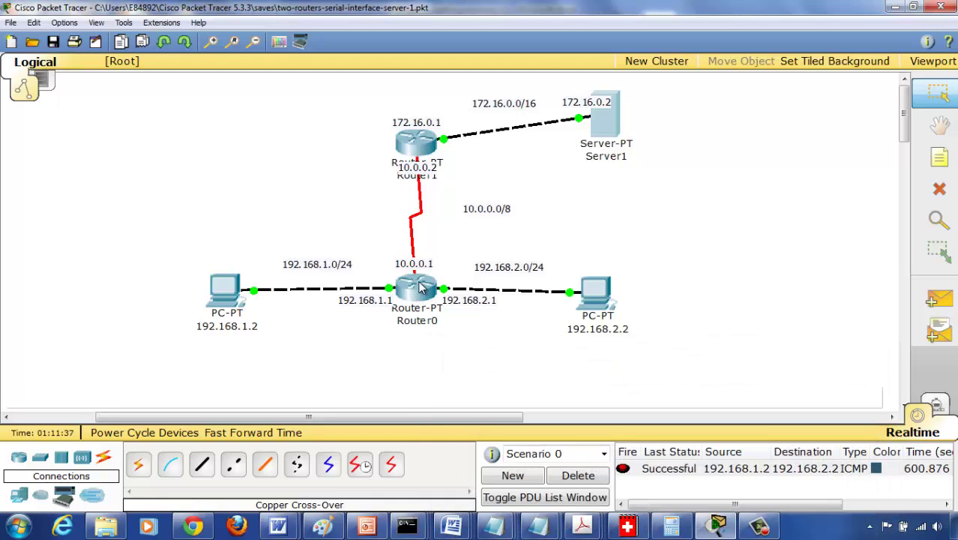
# Step: Open Router0's command line and inspect the address details of Server1 and Router0 in the topology
pyautogui.click(419, 287)
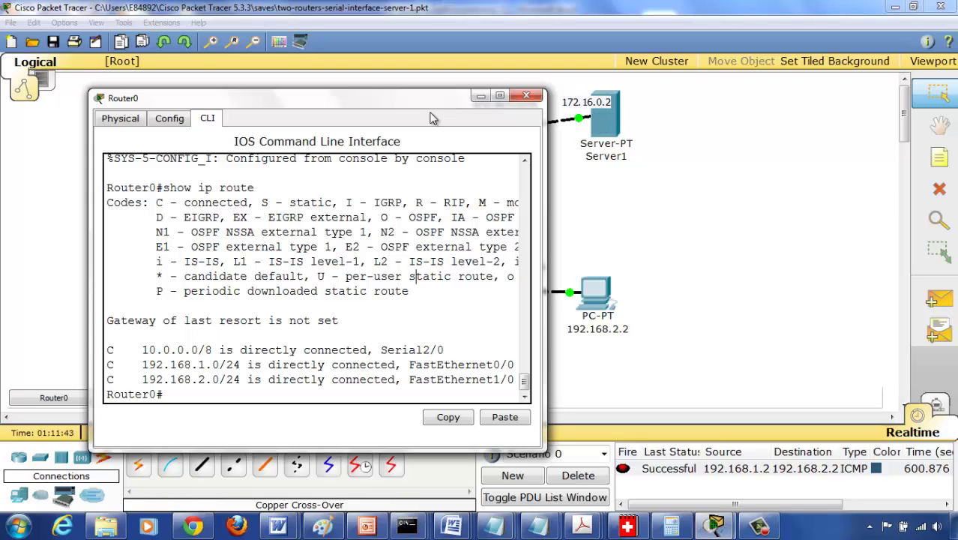
pyautogui.moveTo(401, 104); pyautogui.dragTo(347, 120)
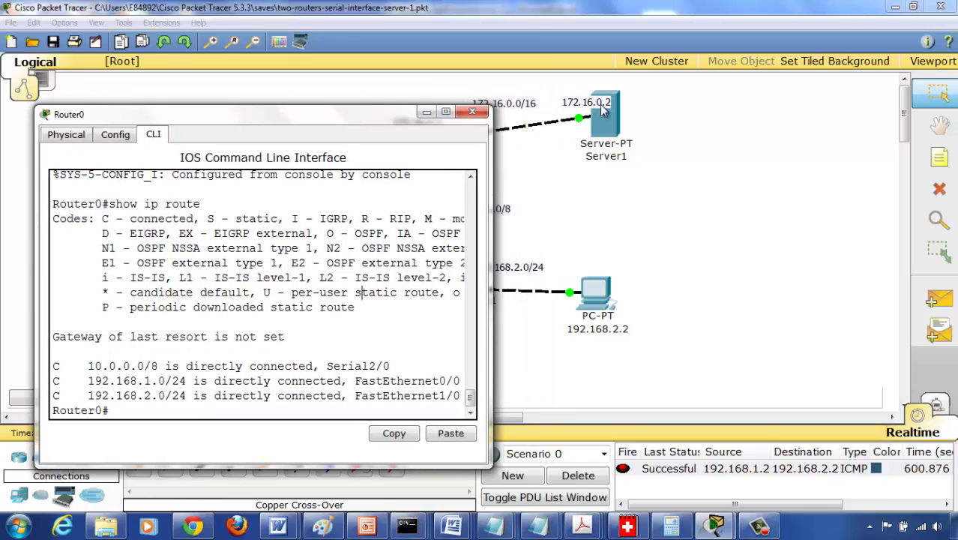
pyautogui.click(574, 187)
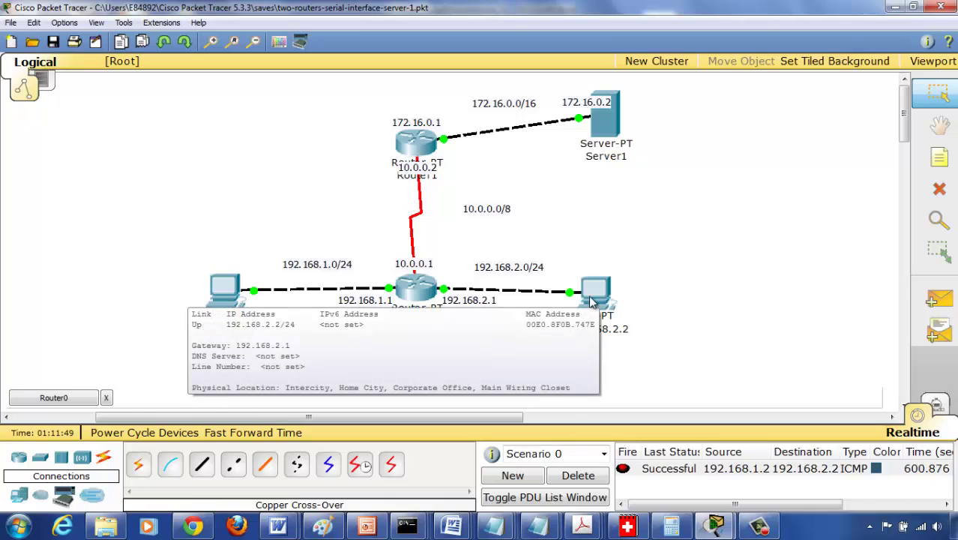
pyautogui.moveTo(613, 131)
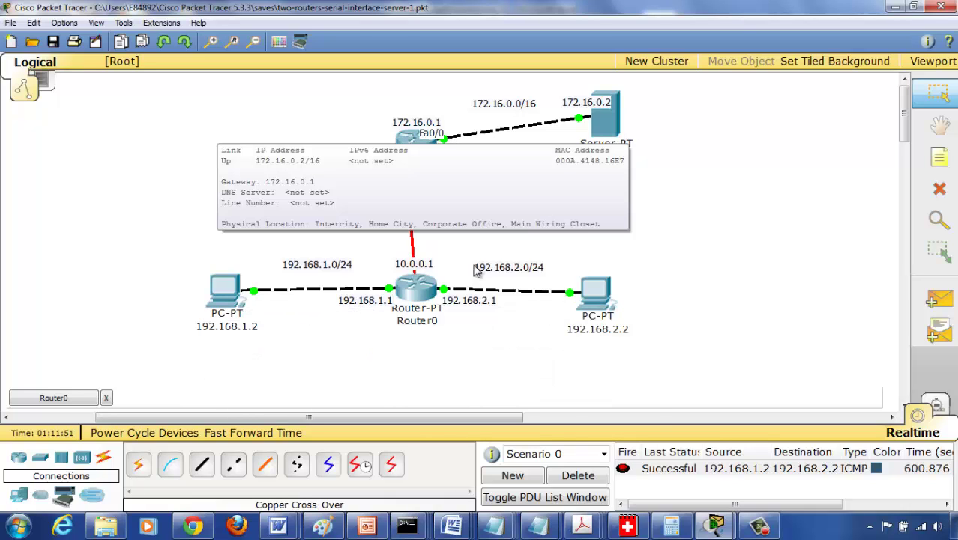
pyautogui.moveTo(412, 288)
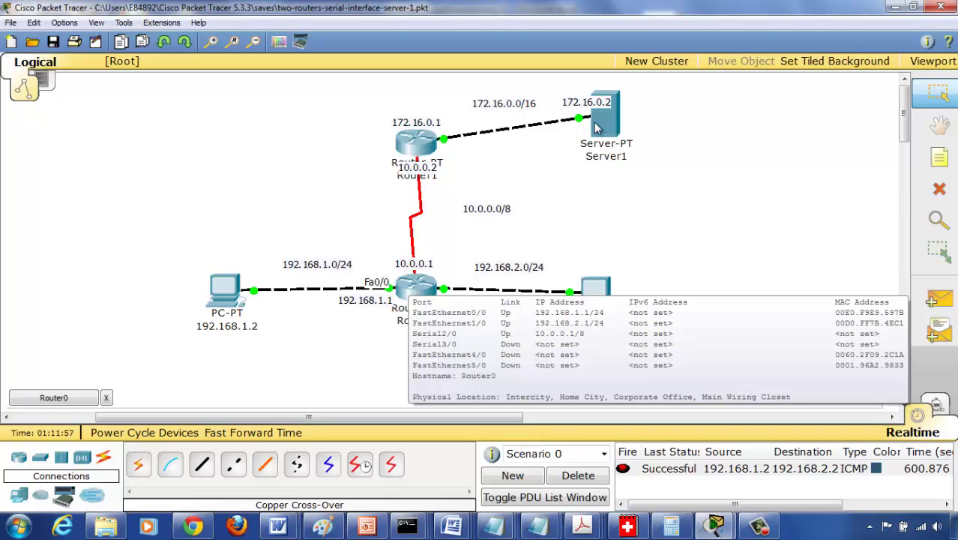
# Step: Compare Router0's IP routing table with the networks shown in the topology
pyautogui.click(57, 397)
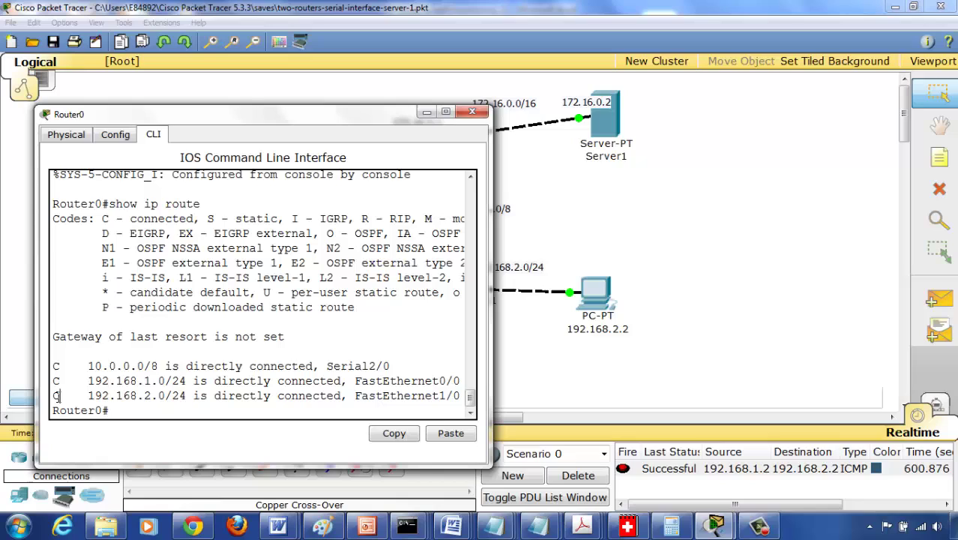
pyautogui.doubleClick(183, 380)
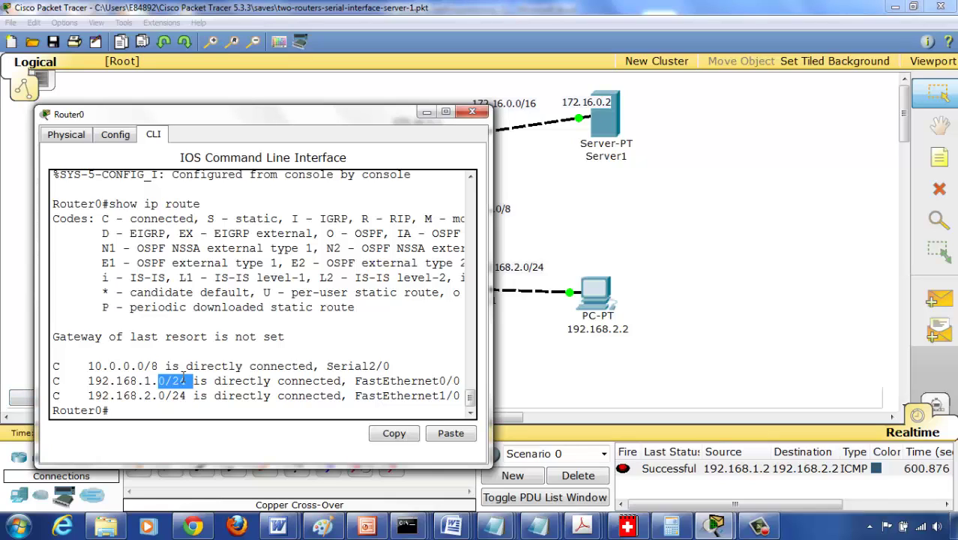
pyautogui.click(183, 380)
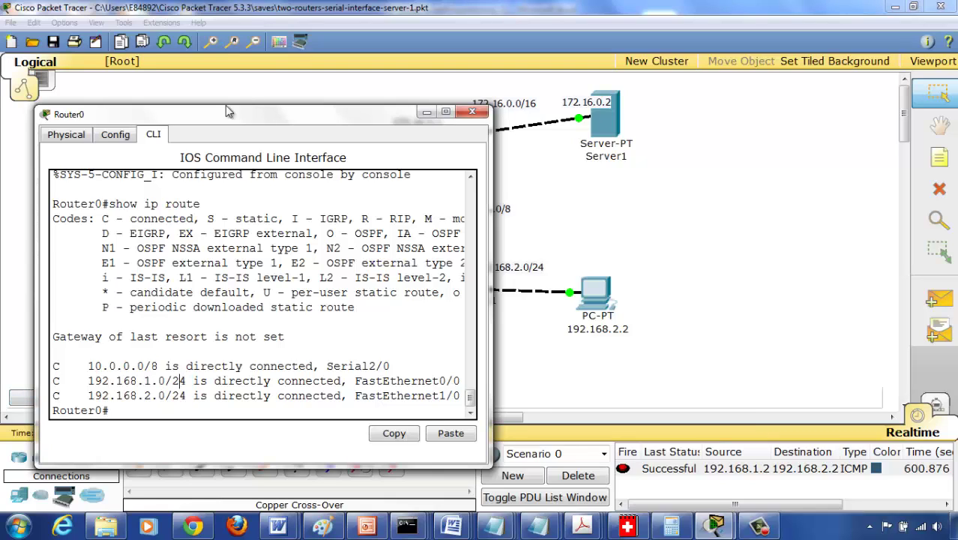
pyautogui.moveTo(240, 117); pyautogui.dragTo(150, 93)
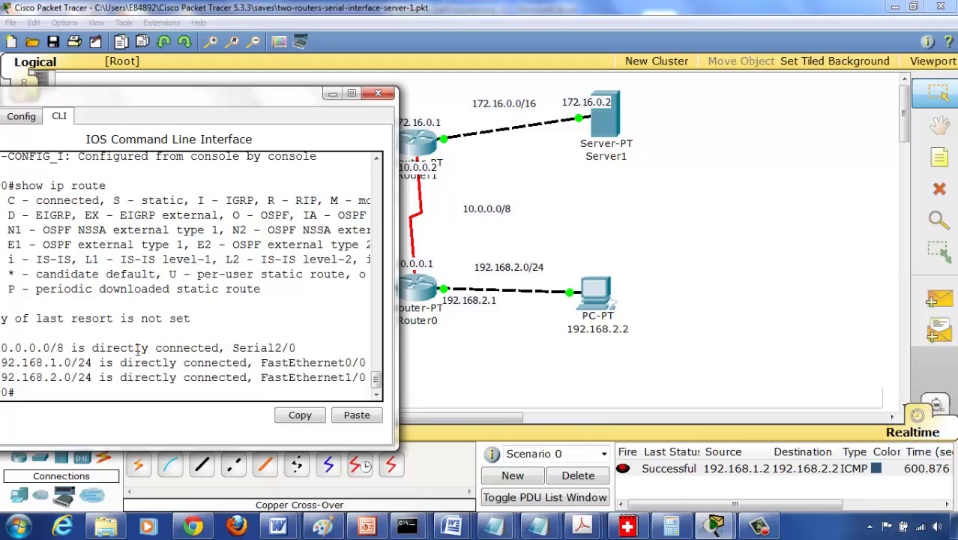
pyautogui.moveTo(93, 105); pyautogui.dragTo(640, 67)
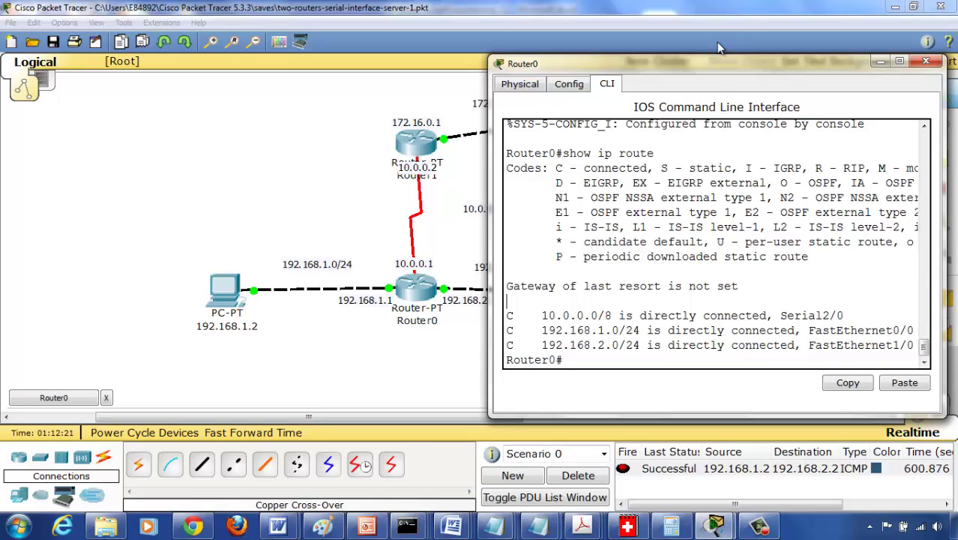
pyautogui.moveTo(703, 65); pyautogui.dragTo(244, 46)
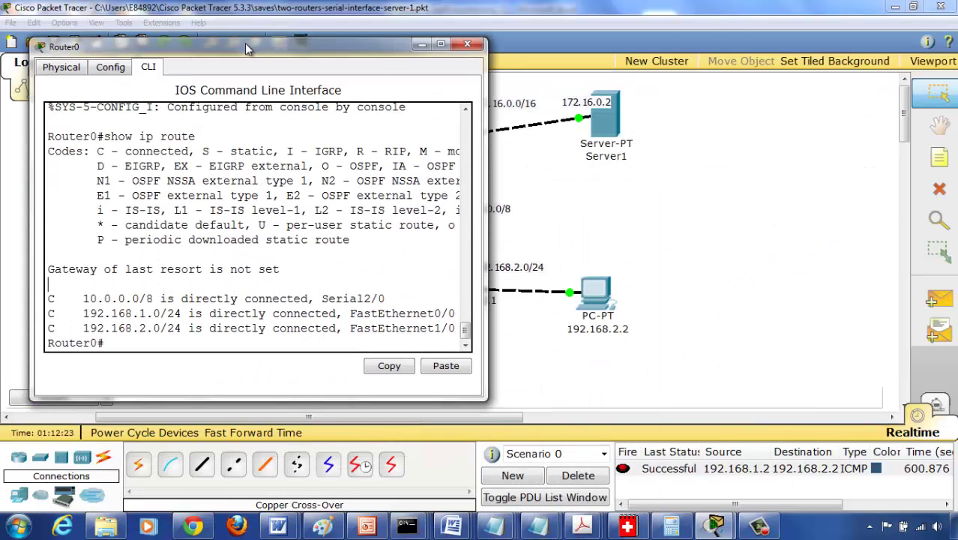
pyautogui.moveTo(371, 46); pyautogui.dragTo(326, 53)
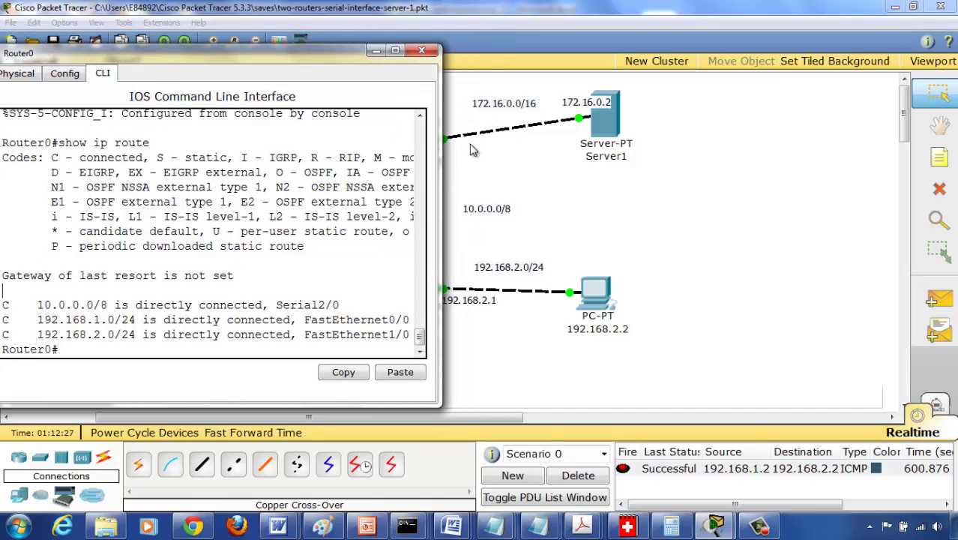
# Step: Enter global configuration mode on Router0 and select interface serial2/0
pyautogui.moveTo(228, 57); pyautogui.dragTo(399, 63)
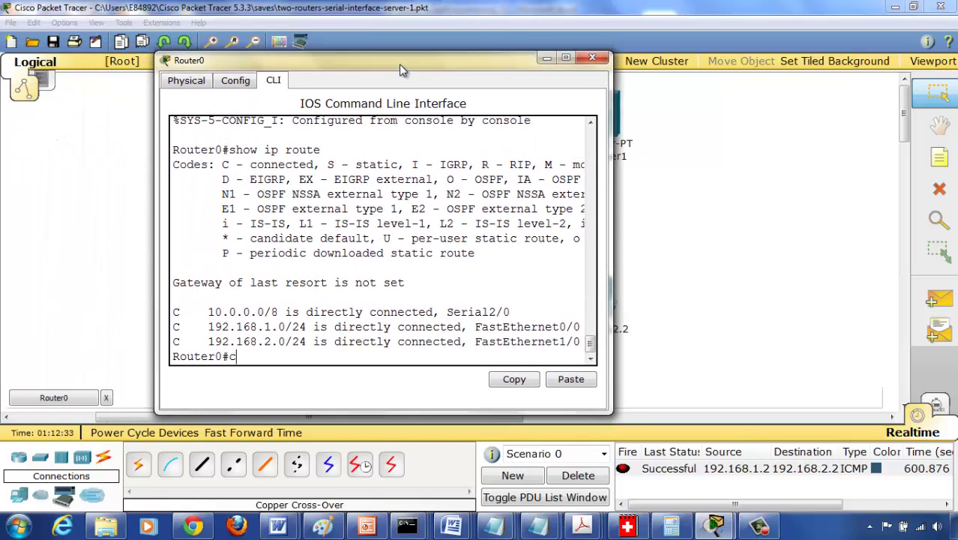
pyautogui.write('onfig t')
pyautogui.press('Return')
pyautogui.write('config')
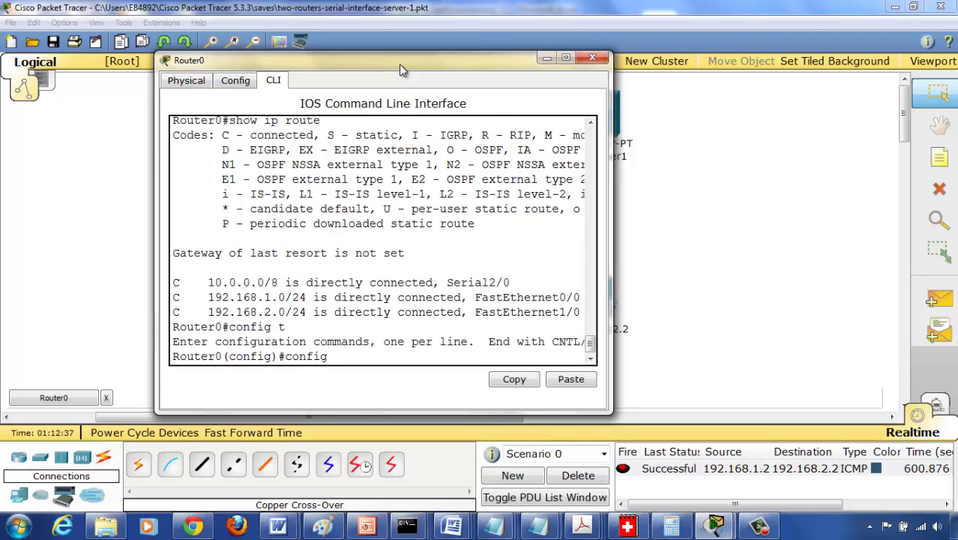
pyautogui.press('BackSpace')
pyautogui.press('BackSpace')
pyautogui.press('BackSpace')
pyautogui.press('BackSpace')
pyautogui.press('BackSpace')
pyautogui.moveTo(399, 63); pyautogui.dragTo(388, 102)
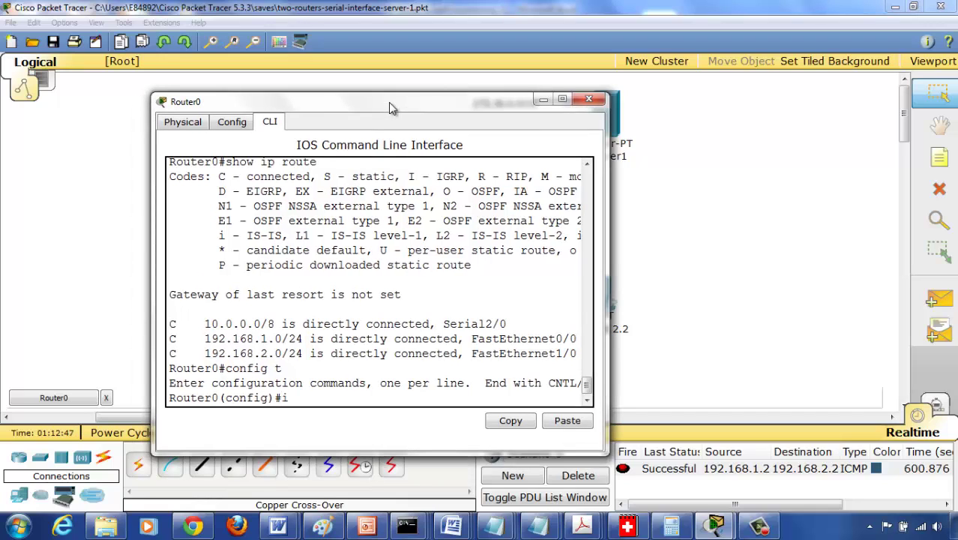
pyautogui.write('interface serial2/0')
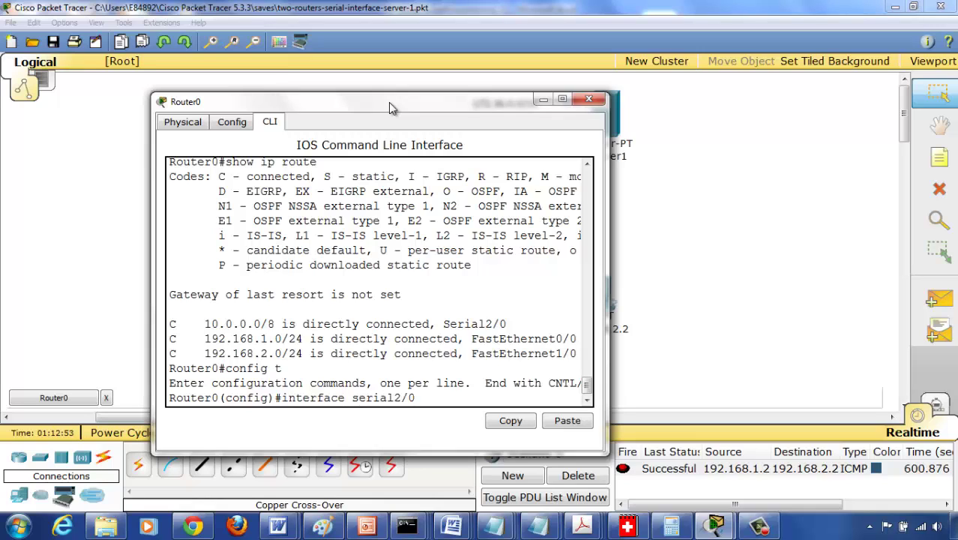
pyautogui.press('Return')
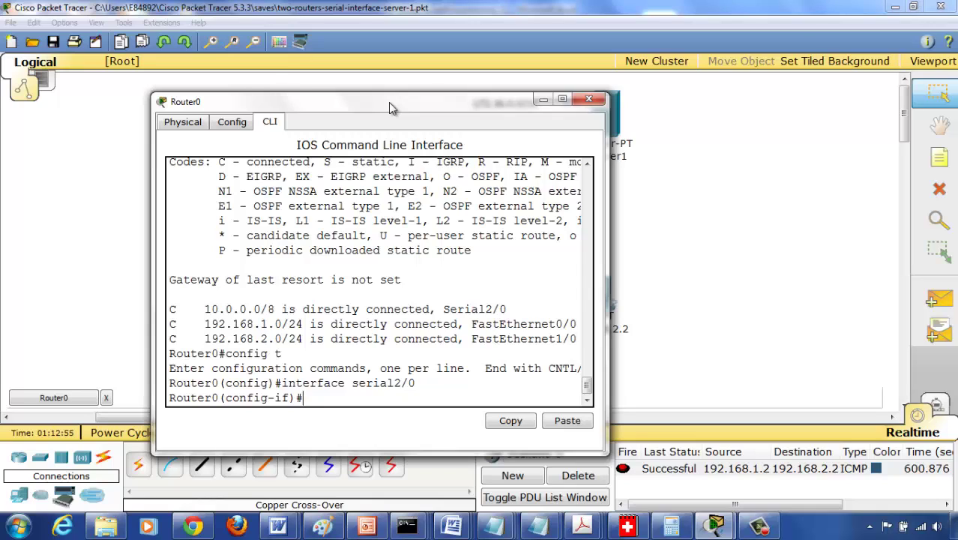
# Step: Add a static route on Router0 to network 172.16.0.0 with mask 255.255.0.0 through Router1's serial address 10.0.0.2
pyautogui.write('ip route 172.16')
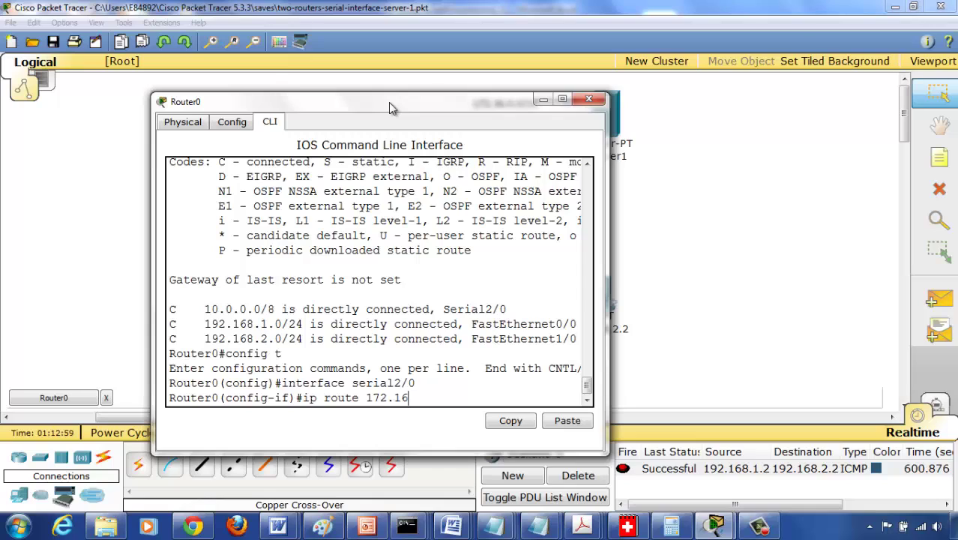
pyautogui.write('.0.')
pyautogui.write('0 255.255.0.0')
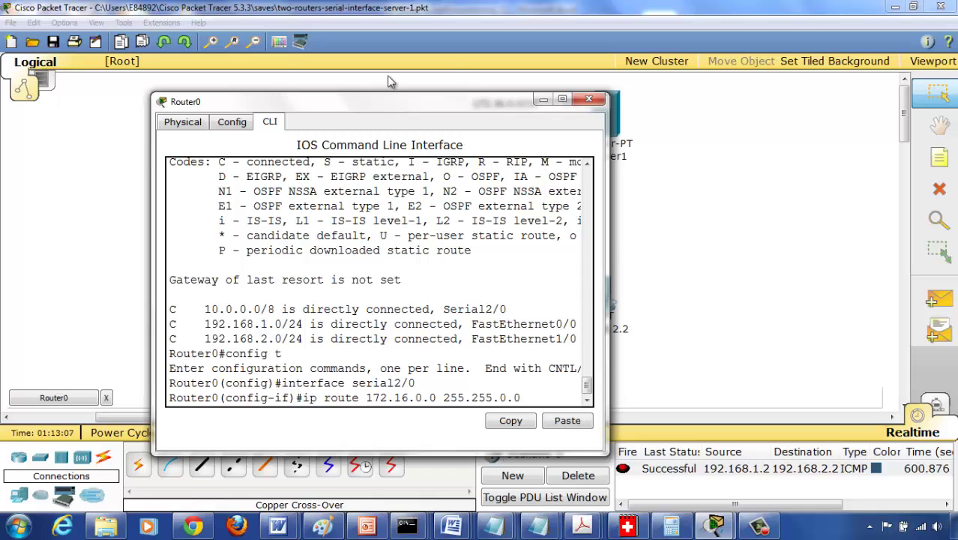
pyautogui.moveTo(607, 237); pyautogui.dragTo(803, 235)
pyautogui.moveTo(602, 108); pyautogui.dragTo(582, 261)
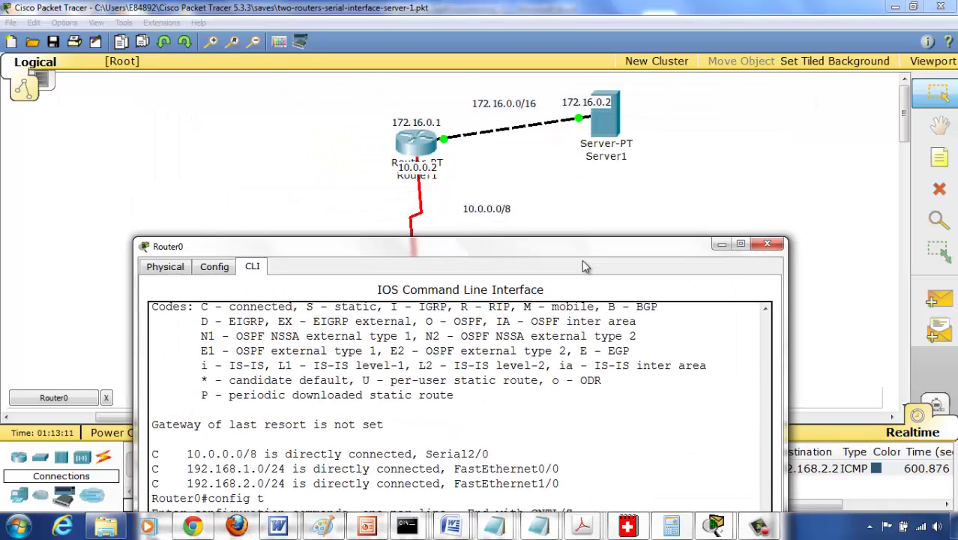
pyautogui.moveTo(359, 255); pyautogui.dragTo(780, 213)
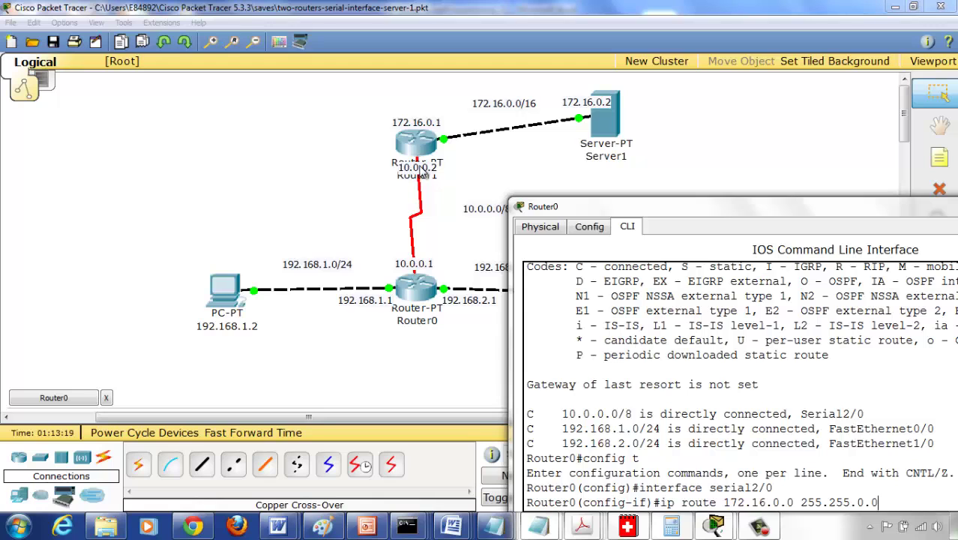
pyautogui.moveTo(602, 205); pyautogui.dragTo(177, 116)
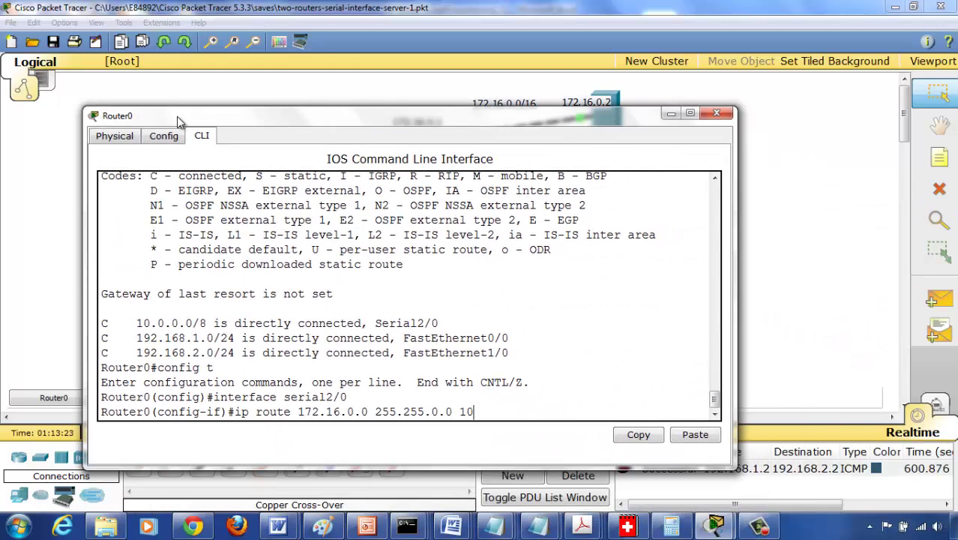
pyautogui.press('Return')
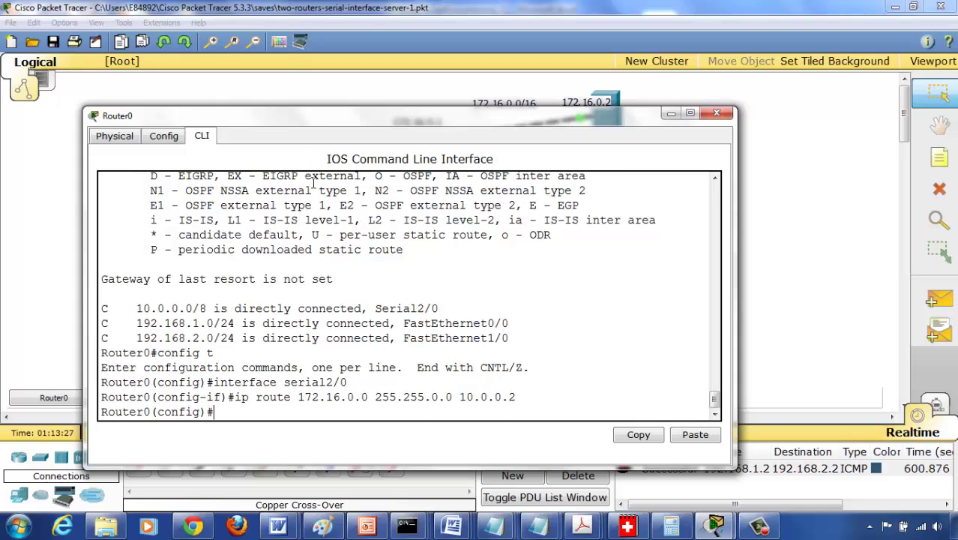
# Step: Exit configuration mode, display Router0's IP routing table with show ip route, and close the Router0 window
pyautogui.write('exit')
pyautogui.press('Return')
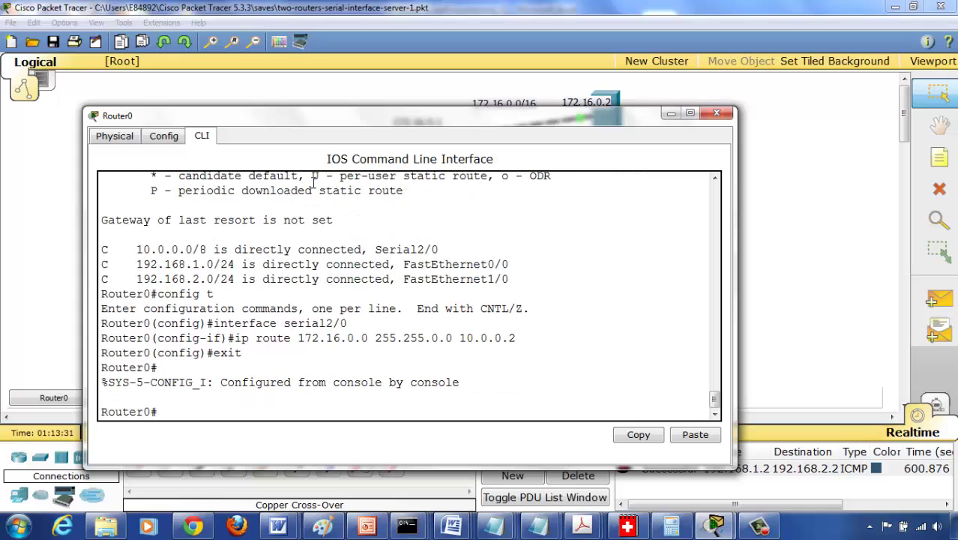
pyautogui.write('show ip route')
pyautogui.press('Return')
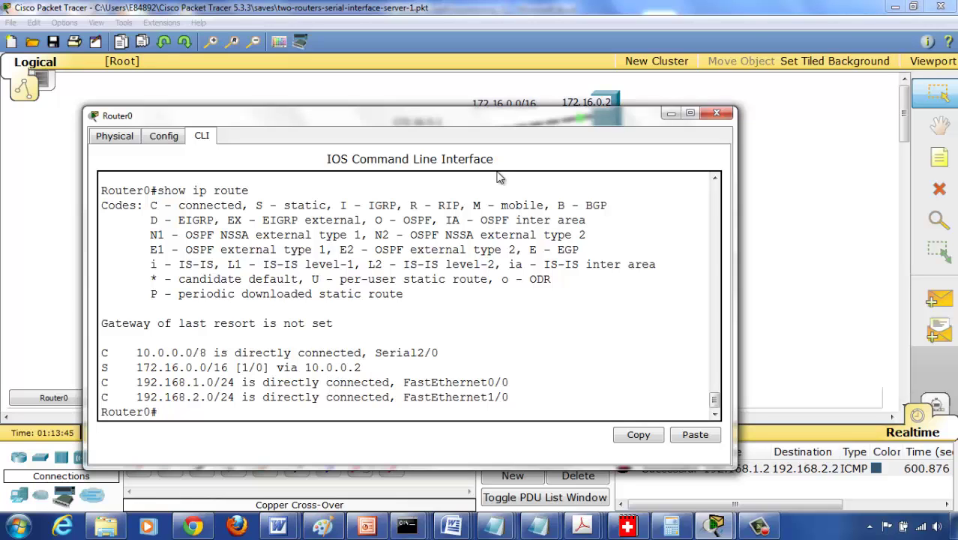
pyautogui.click(718, 115)
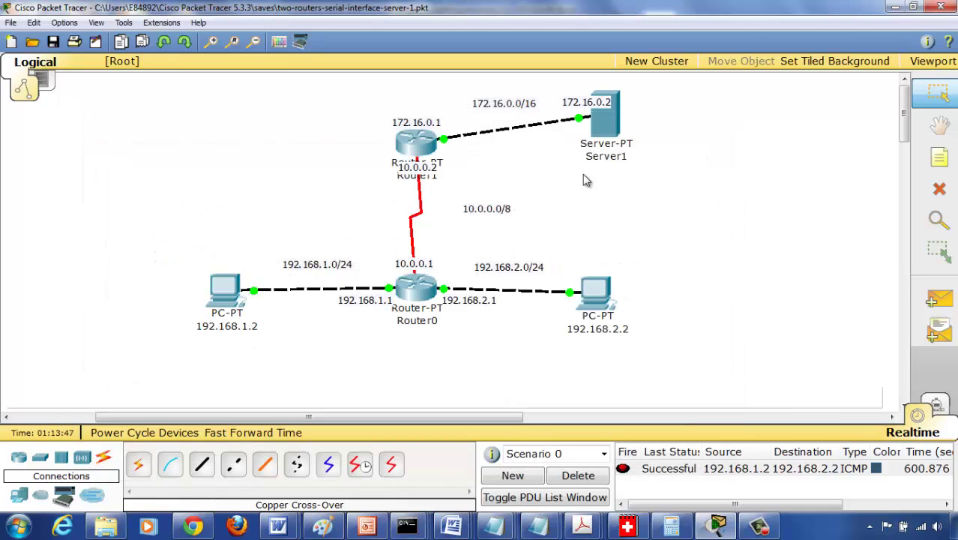
# Step: Ping 192.168.2.2 from Server1's command prompt to test the route in both directions
pyautogui.click(604, 127)
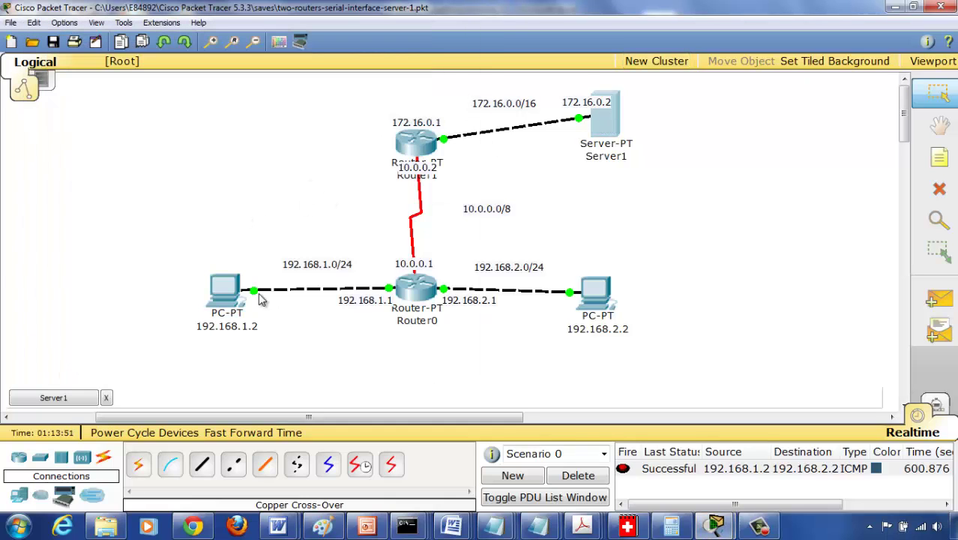
pyautogui.click(60, 398)
pyautogui.click(150, 109)
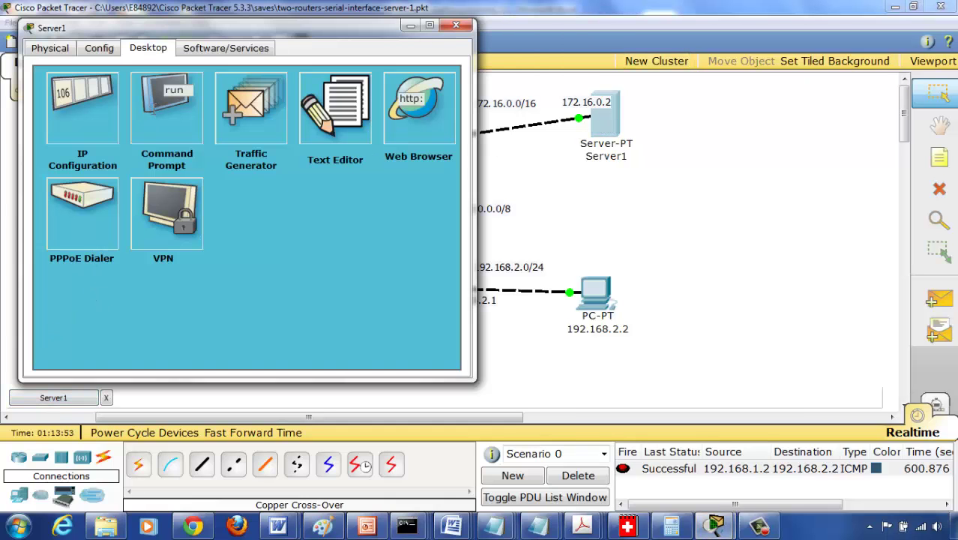
pyautogui.press('Up')
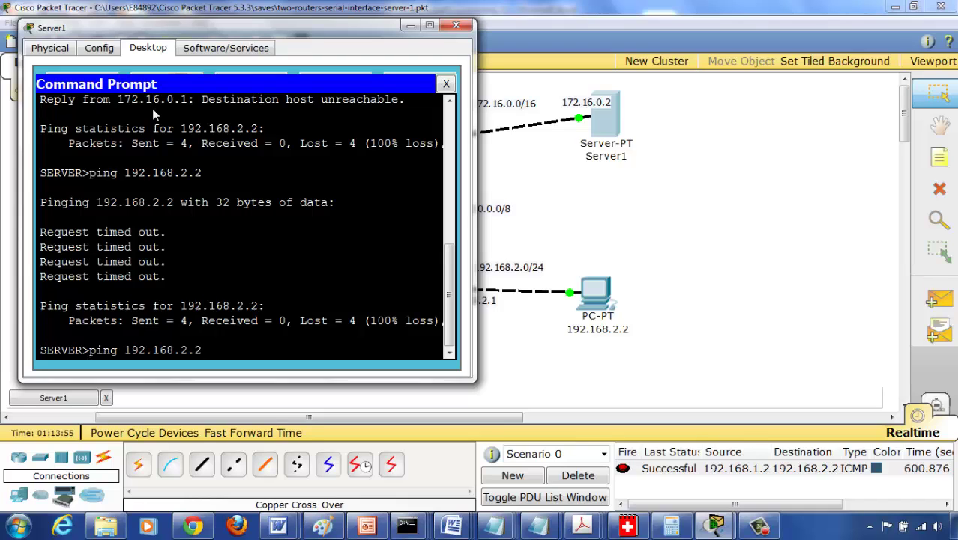
pyautogui.press('Return')
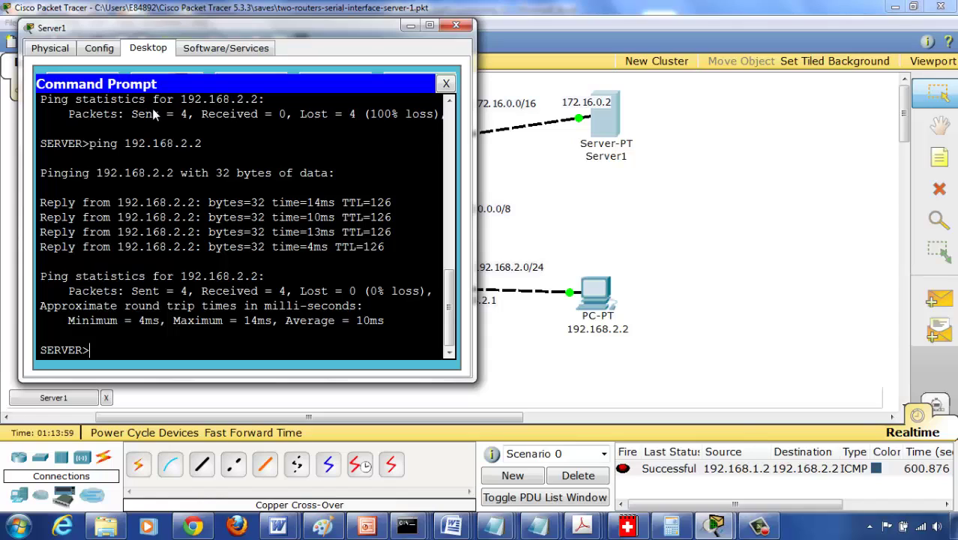
# Step: Ping 192.168.1.2 from Server1's command prompt, consult Router1's routing table before sending it, and close the Server1 window
pyautogui.press('Up')
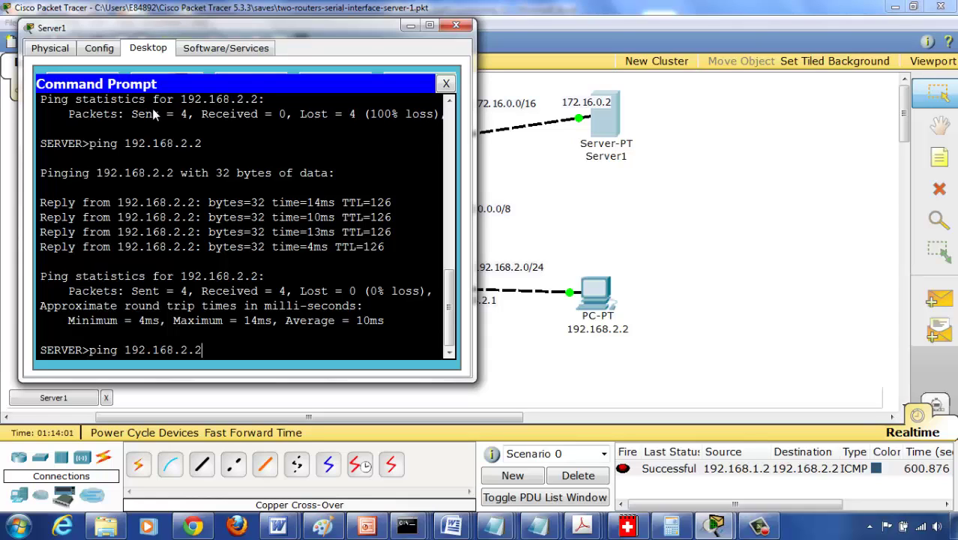
pyautogui.press('Left')
pyautogui.press('Left')
pyautogui.press('BackSpace')
pyautogui.write('1')
pyautogui.moveTo(231, 35); pyautogui.dragTo(577, 46)
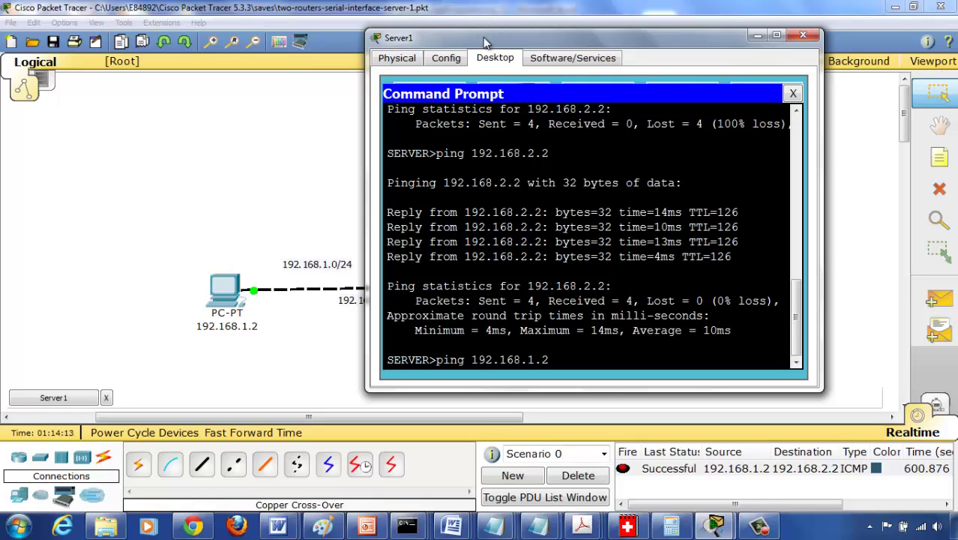
pyautogui.moveTo(483, 42); pyautogui.dragTo(638, 147)
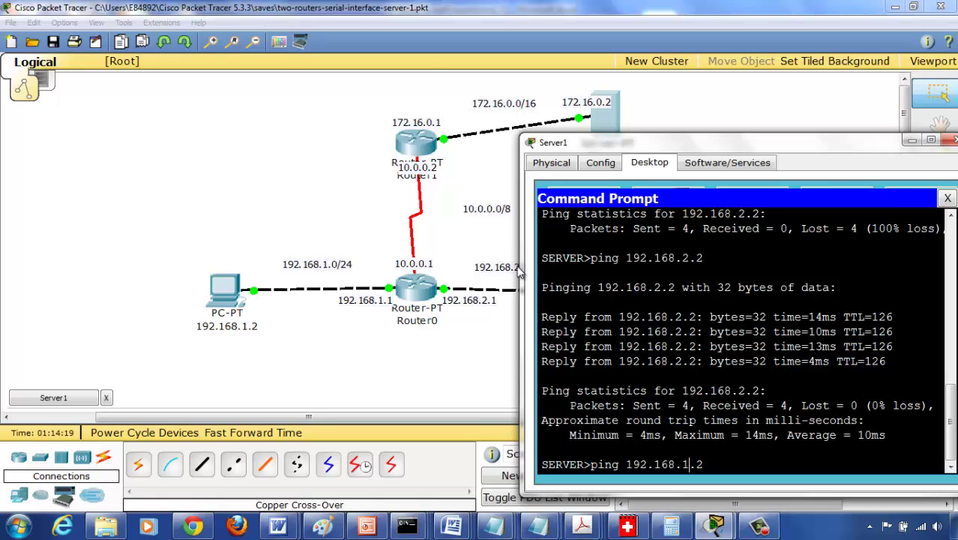
pyautogui.moveTo(612, 141); pyautogui.dragTo(621, 102)
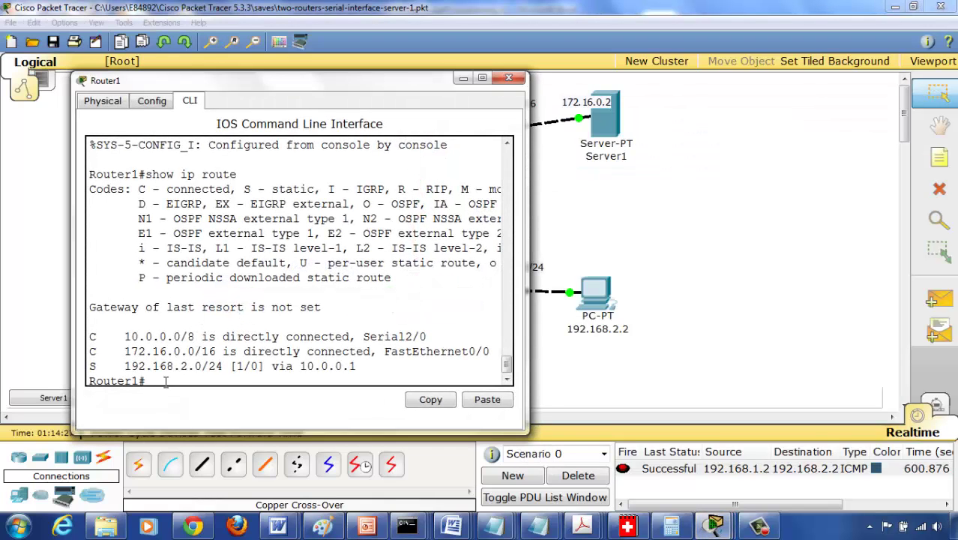
pyautogui.click(509, 78)
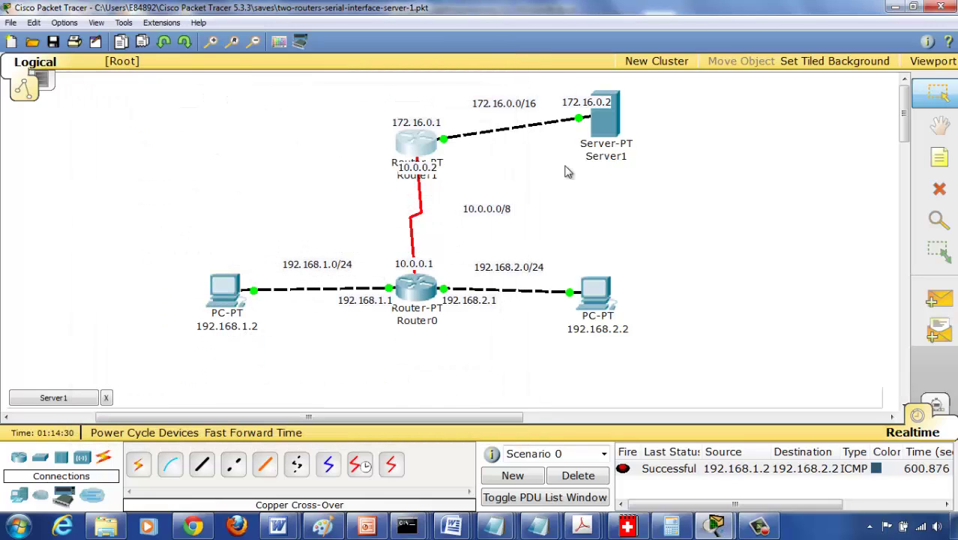
pyautogui.click(54, 401)
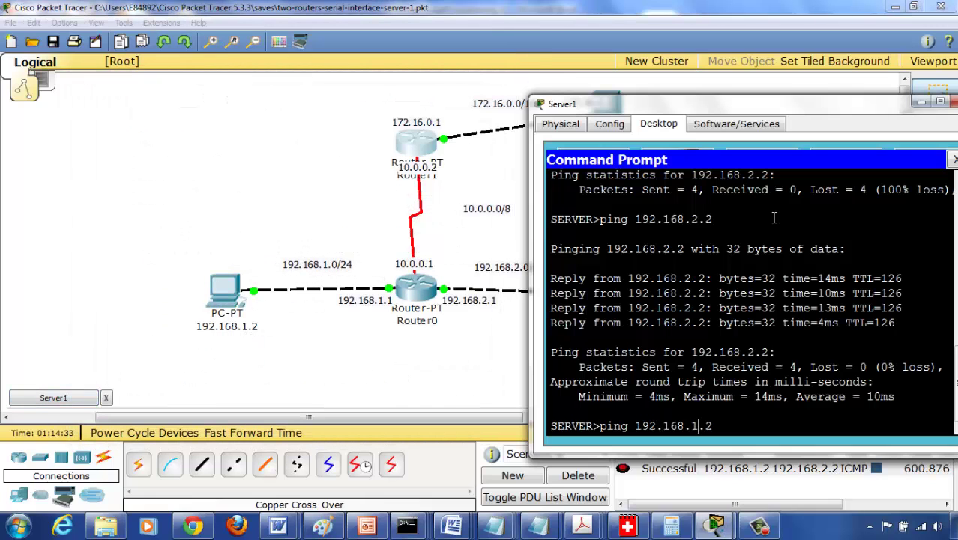
pyautogui.press('Return')
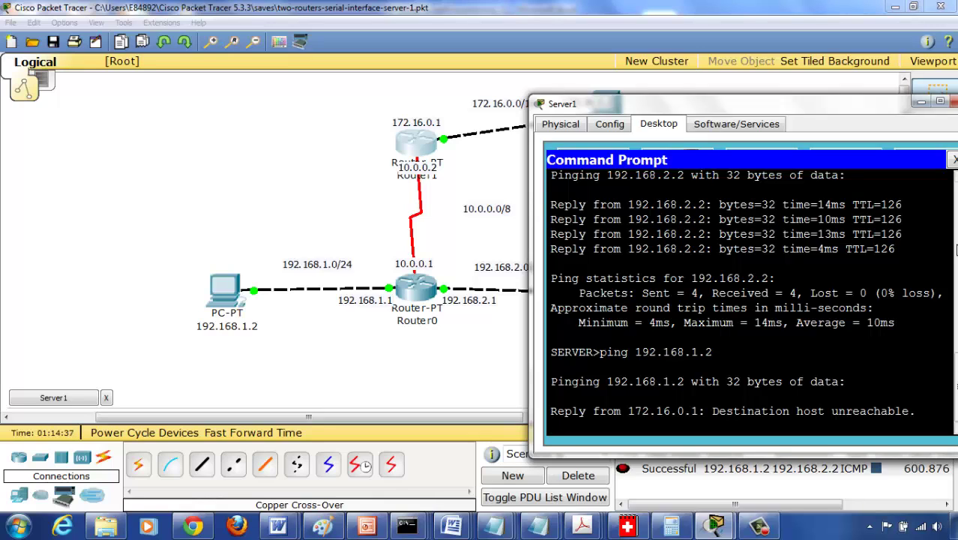
pyautogui.click(953, 161)
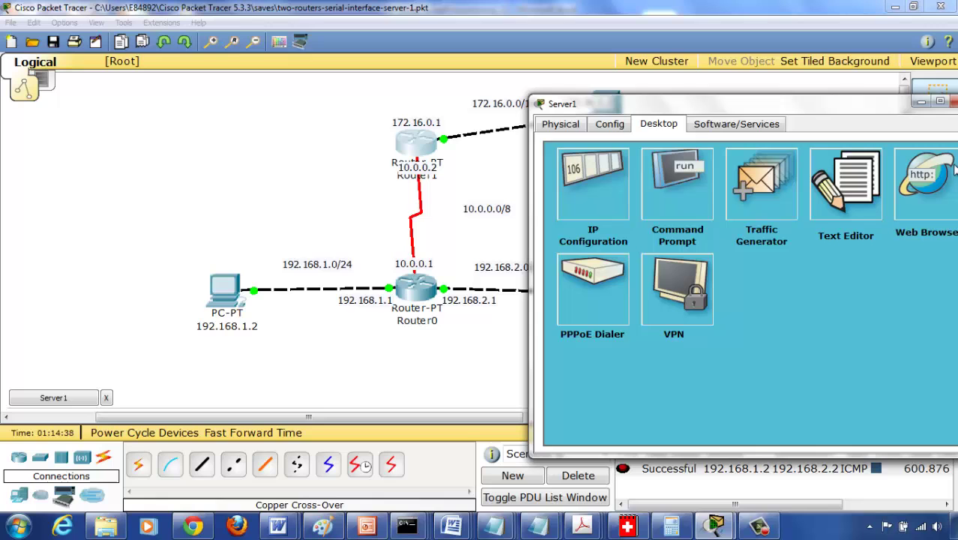
pyautogui.click(949, 102)
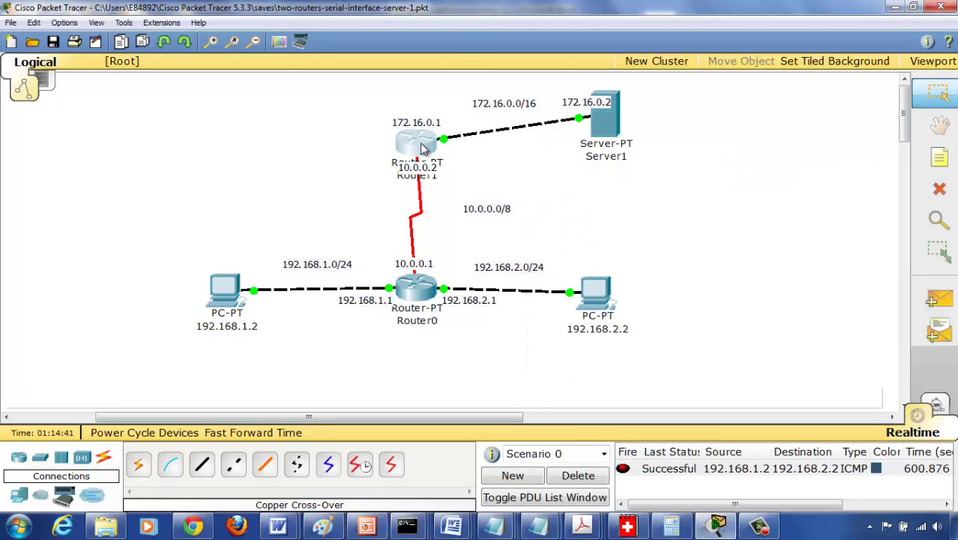
# Step: Open Router1's command line, enter global configuration mode and select interface serial2/0
pyautogui.click(419, 146)
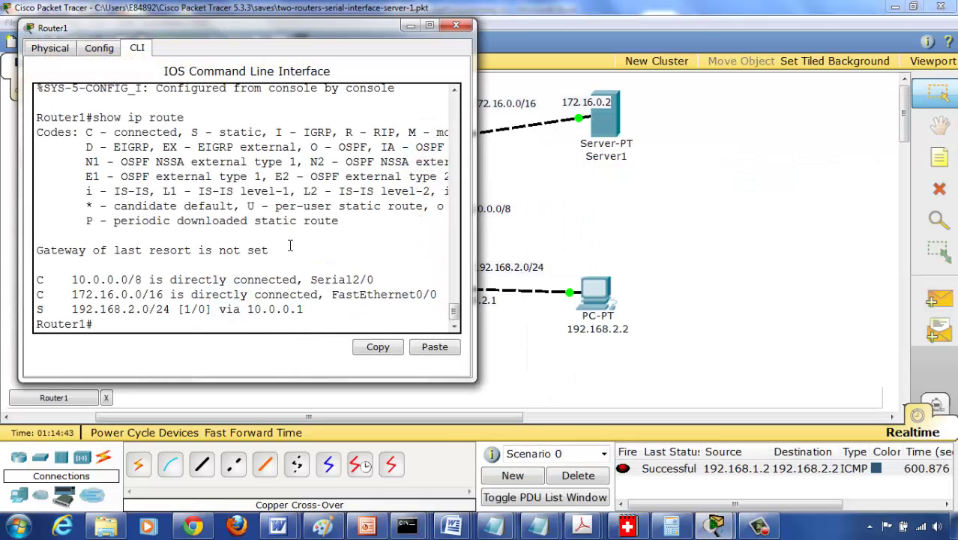
pyautogui.write('config')
pyautogui.write(' t')
pyautogui.press('Return')
pyautogui.write('interface serial')
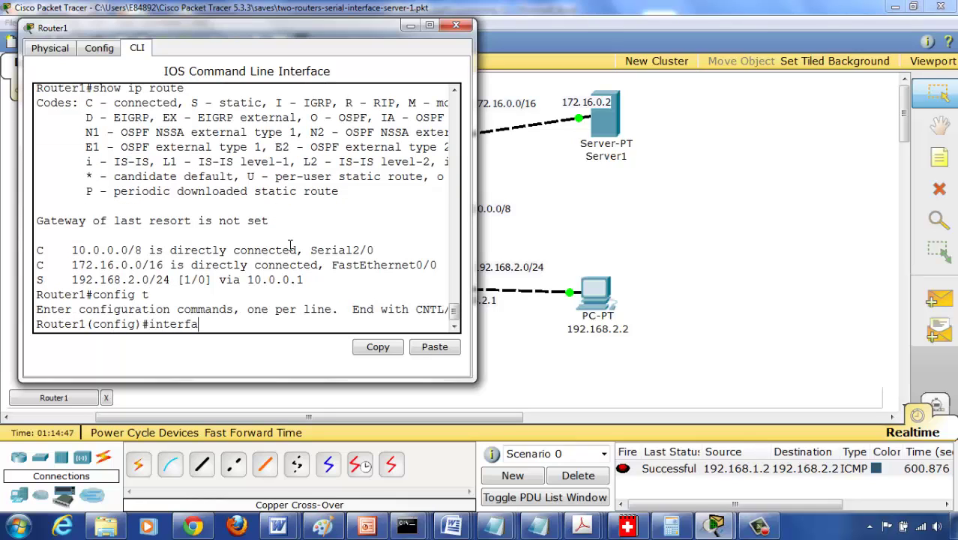
pyautogui.write('0')
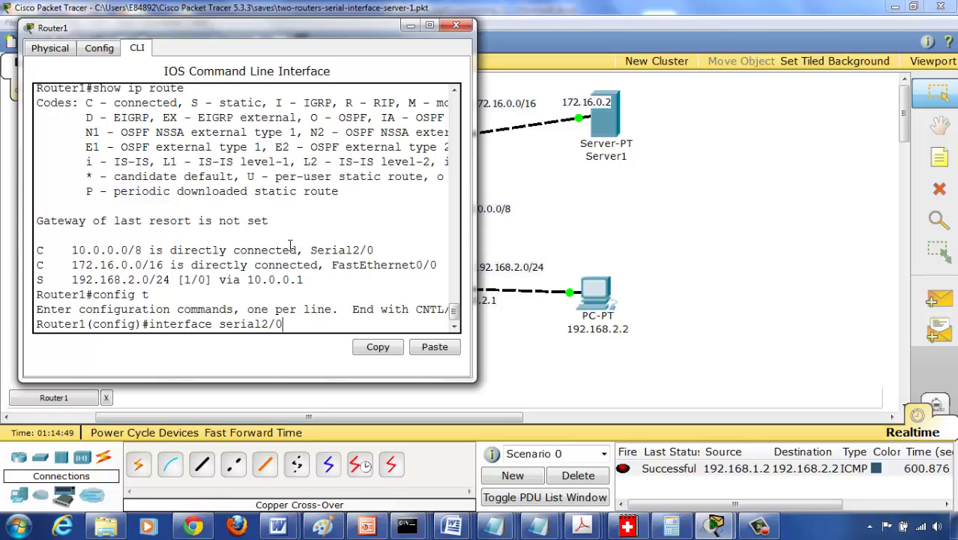
pyautogui.press('Return')
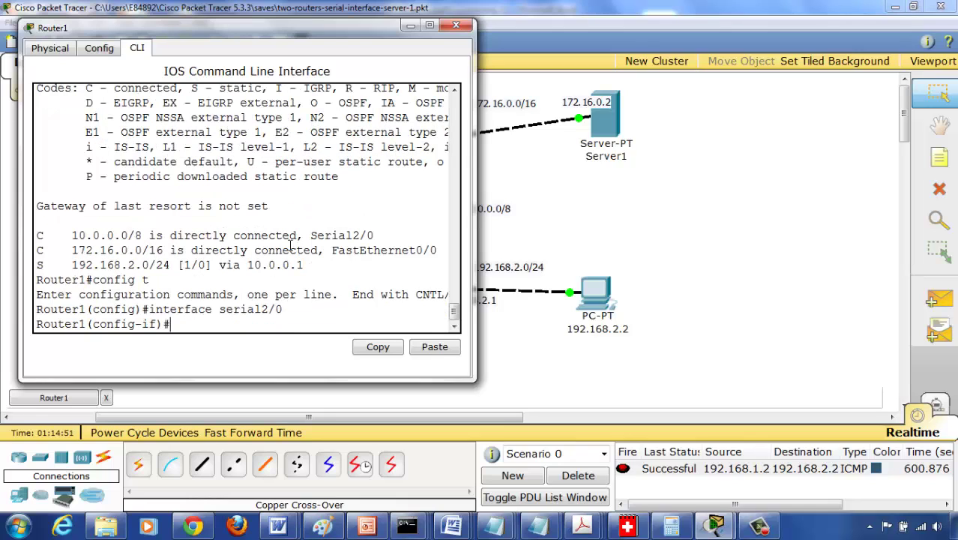
# Step: Add a static route on Router1 to network 192.168.1.0 with mask 255.255.255.0 through Router0's serial address 10.0.0.1
pyautogui.write('ip route')
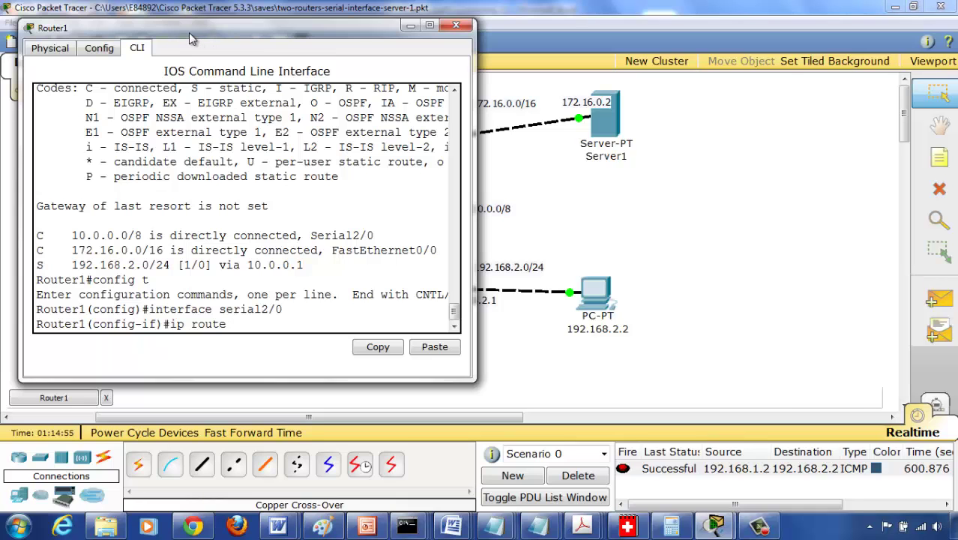
pyautogui.moveTo(188, 33); pyautogui.dragTo(583, 95)
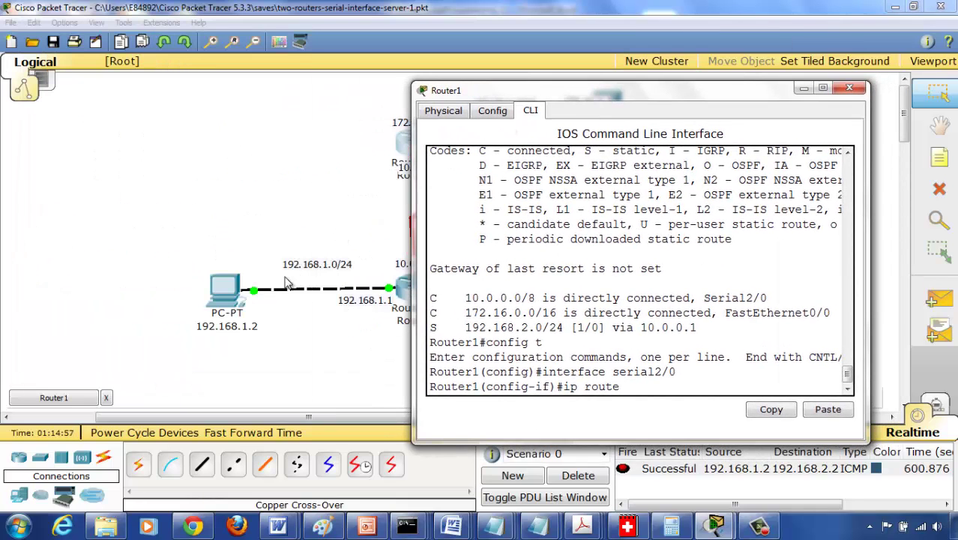
pyautogui.moveTo(504, 93); pyautogui.dragTo(261, 67)
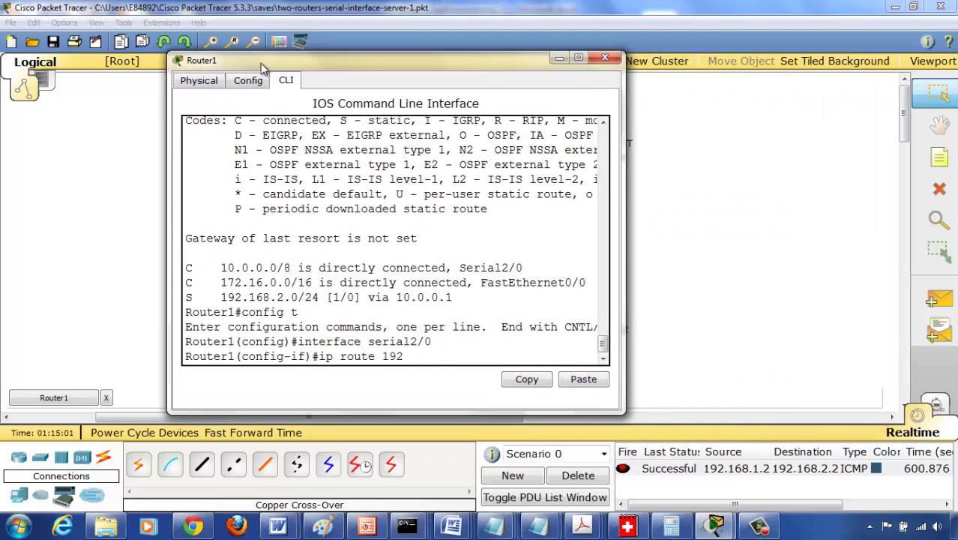
pyautogui.write('.168.1.0 255.255.25')
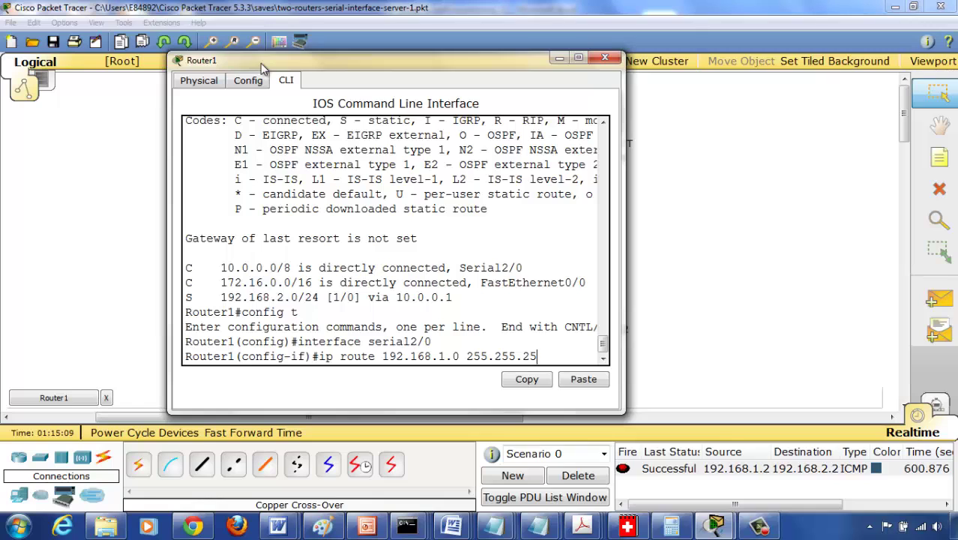
pyautogui.write('5.0')
pyautogui.moveTo(623, 261); pyautogui.dragTo(864, 240)
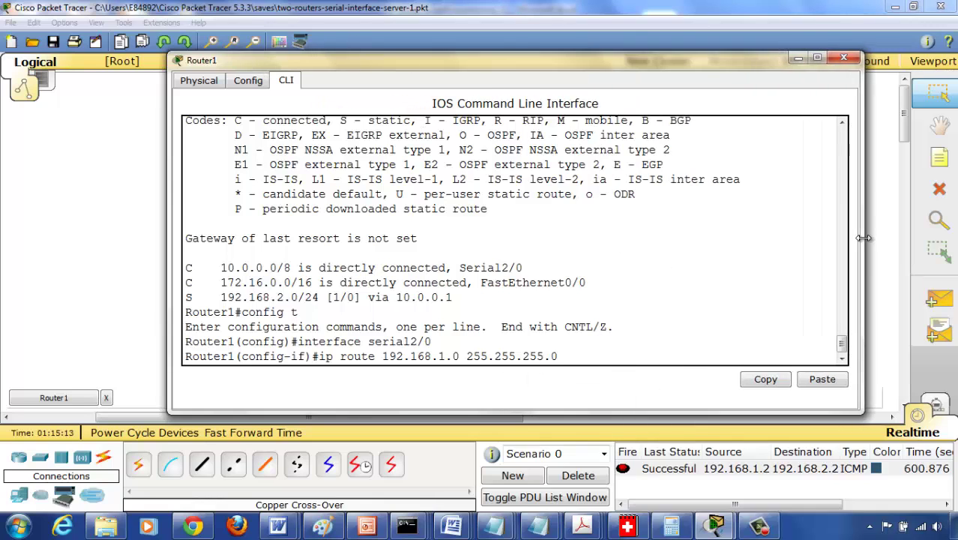
pyautogui.click(133, 192)
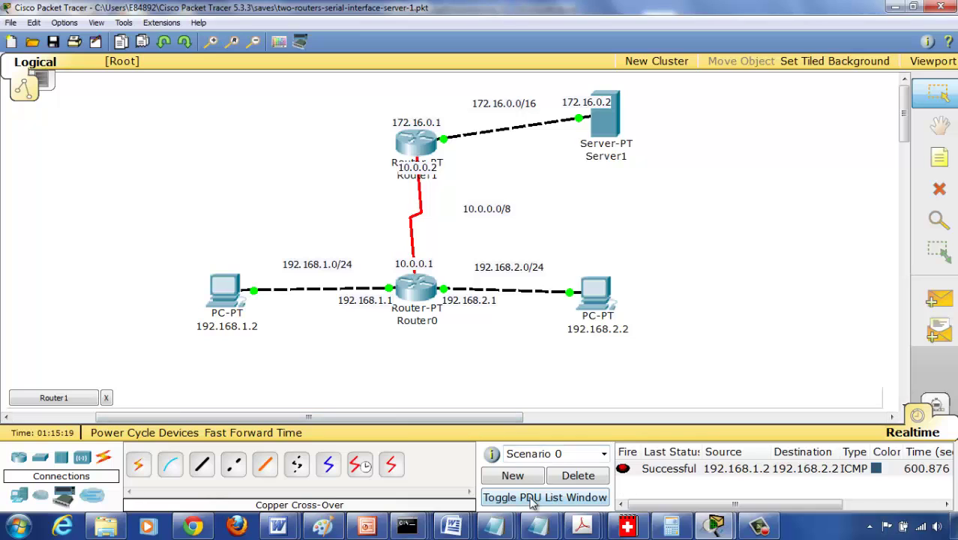
pyautogui.click(75, 401)
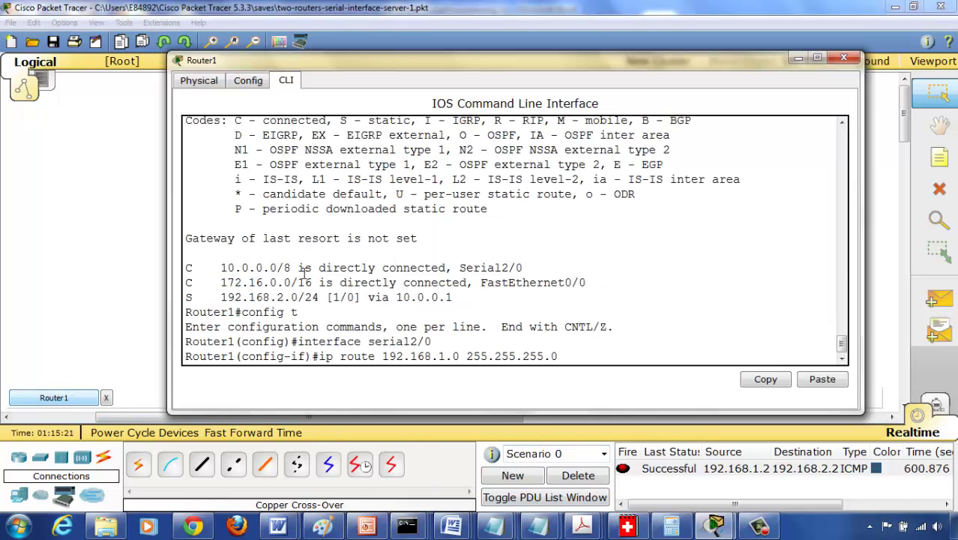
pyautogui.write('10.0.0.1')
pyautogui.press('Return')
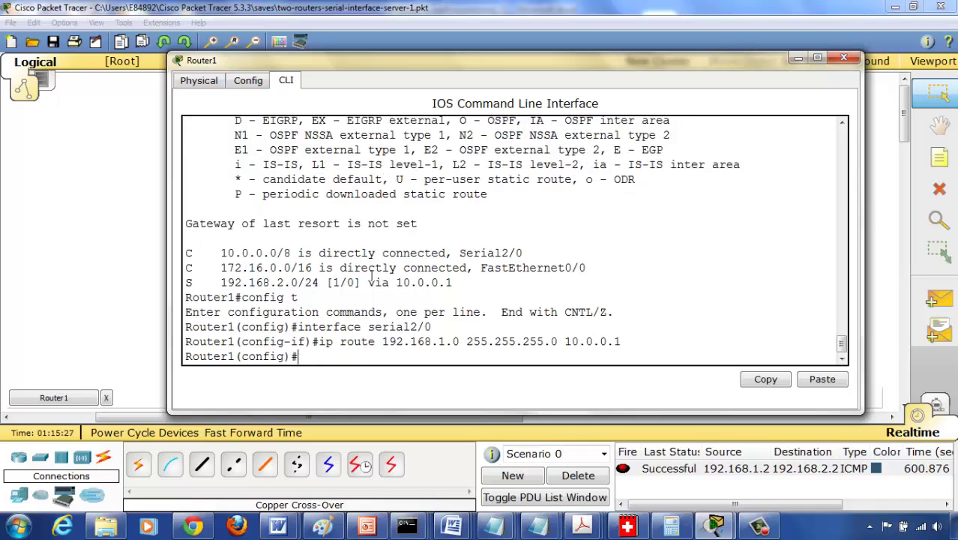
# Step: Exit configuration mode, display Router1's IP routing table with show ip route, and close the Router1 window
pyautogui.write('exit')
pyautogui.press('Return')
pyautogui.press('Return')
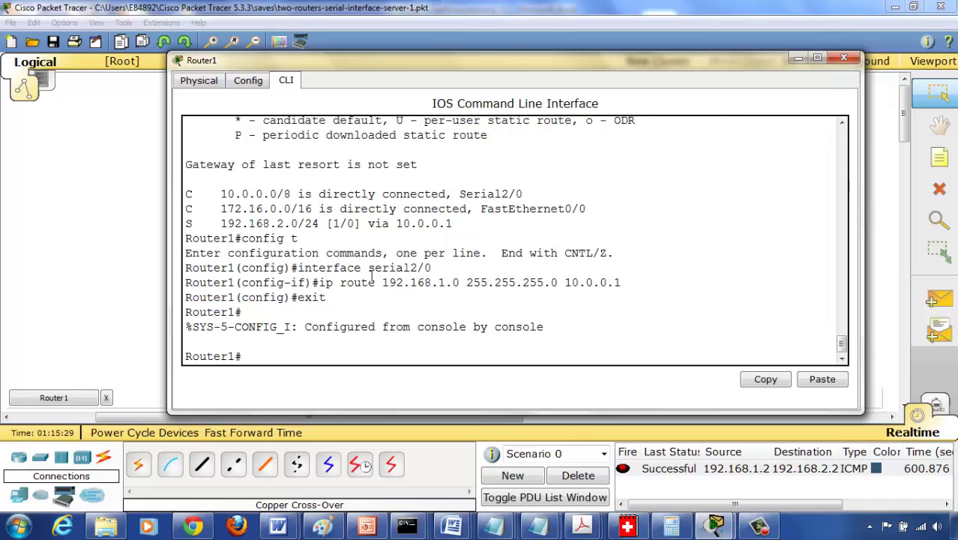
pyautogui.write('show ip route')
pyautogui.press('Return')
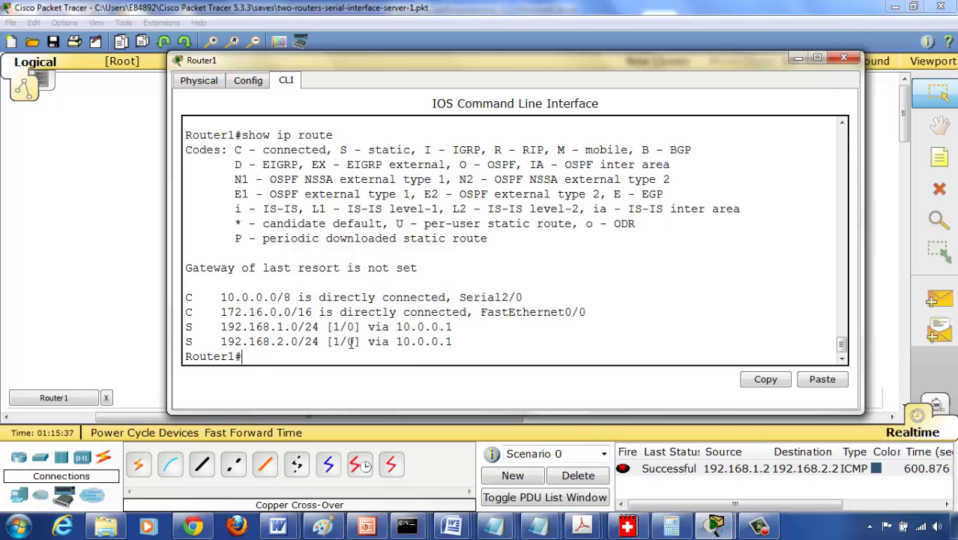
pyautogui.click(844, 60)
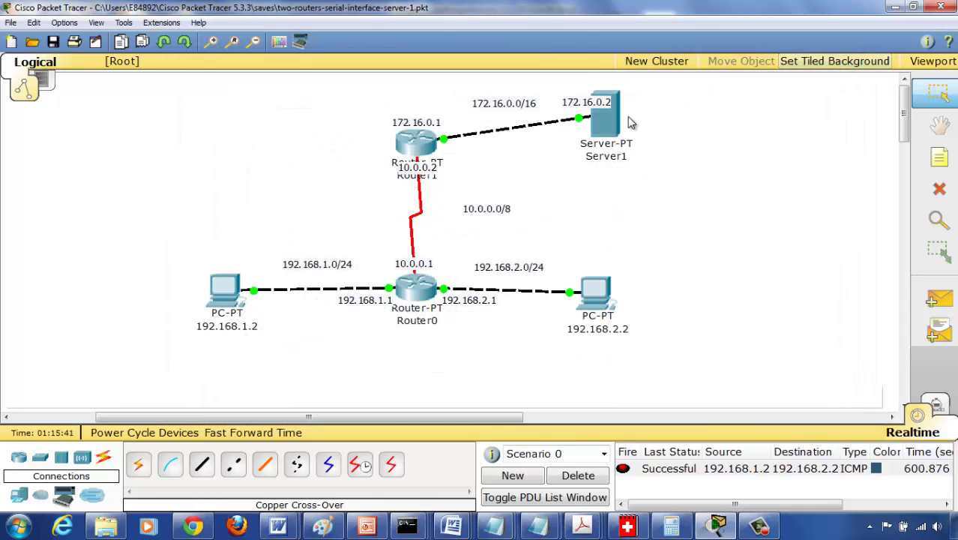
# Step: Reopen Server1's command prompt and ping 192.168.1.2 to test the new static route
pyautogui.click(606, 121)
pyautogui.click(480, 78)
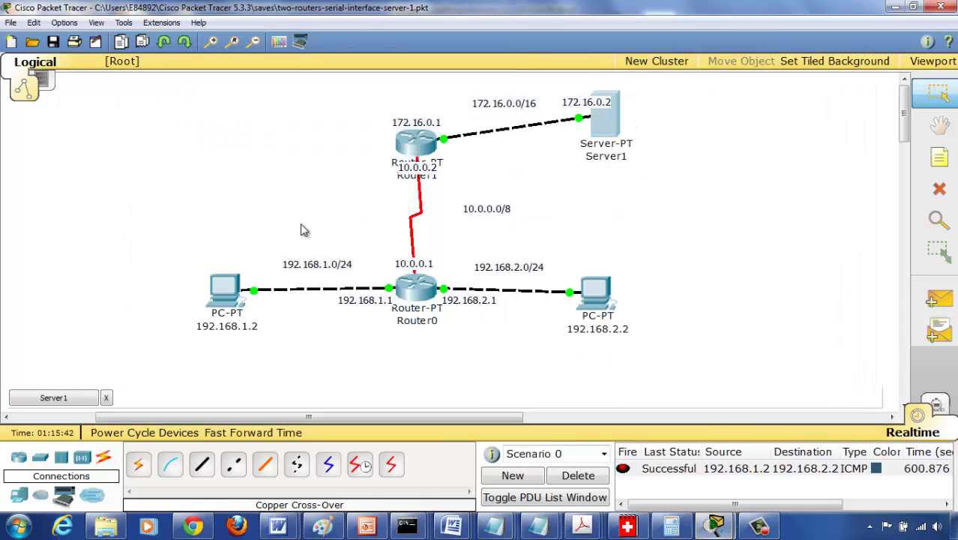
pyautogui.click(56, 397)
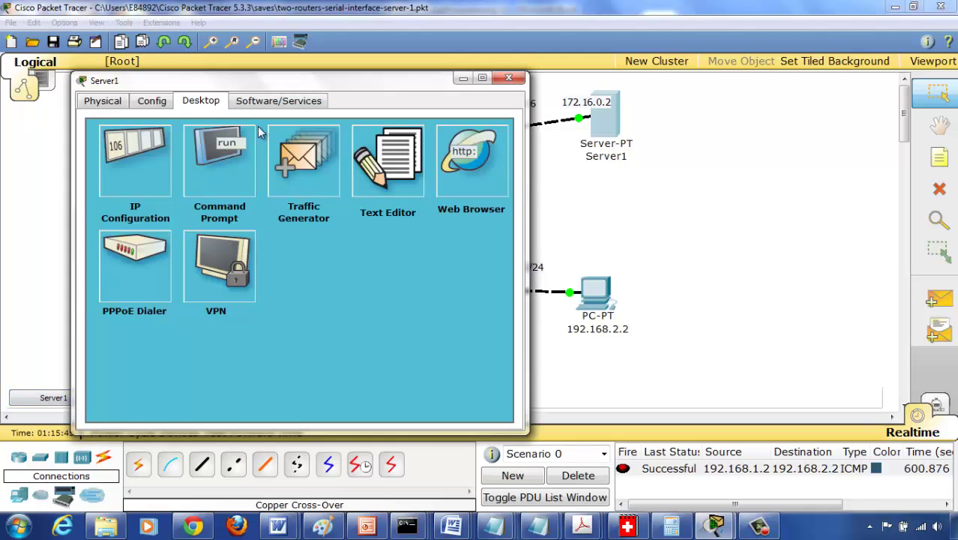
pyautogui.click(230, 163)
pyautogui.press('Up')
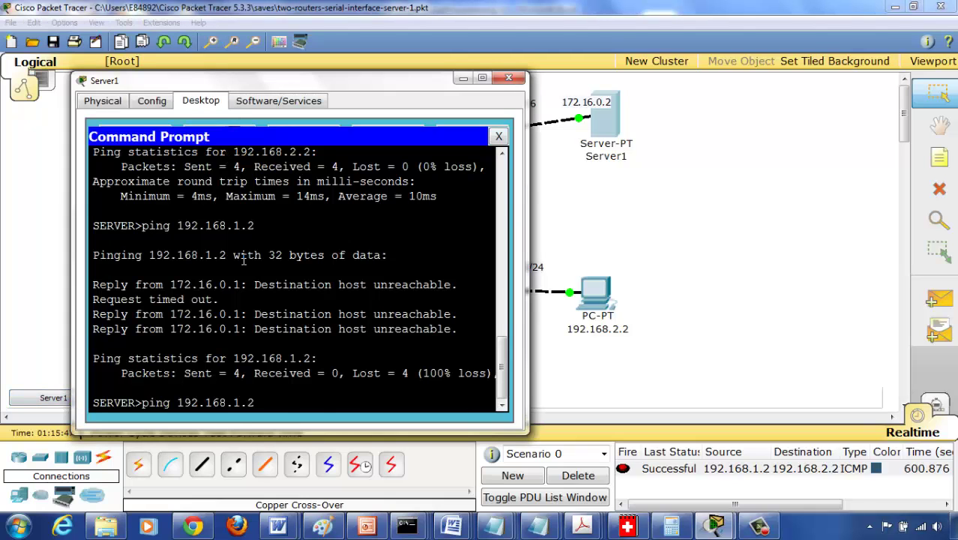
pyautogui.press('Return')
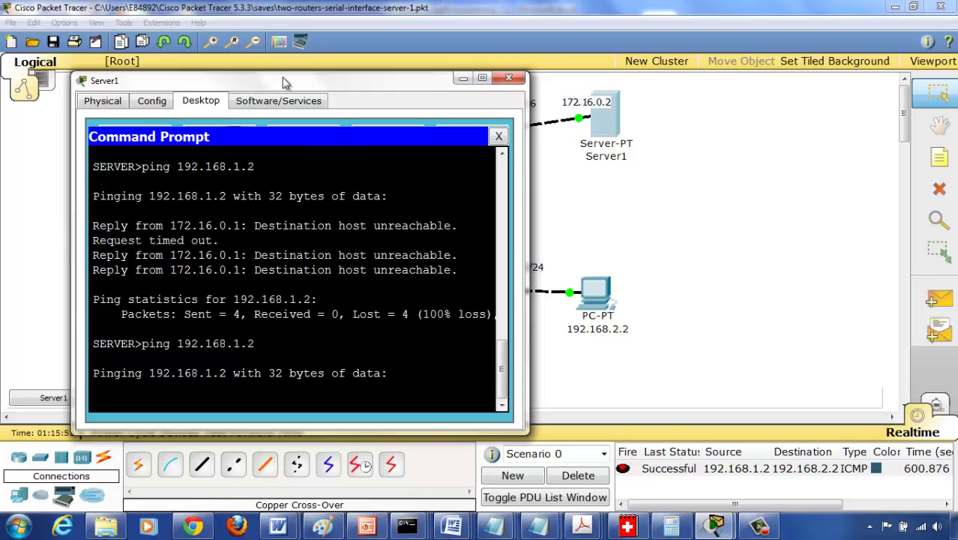
pyautogui.moveTo(282, 84); pyautogui.dragTo(653, 72)
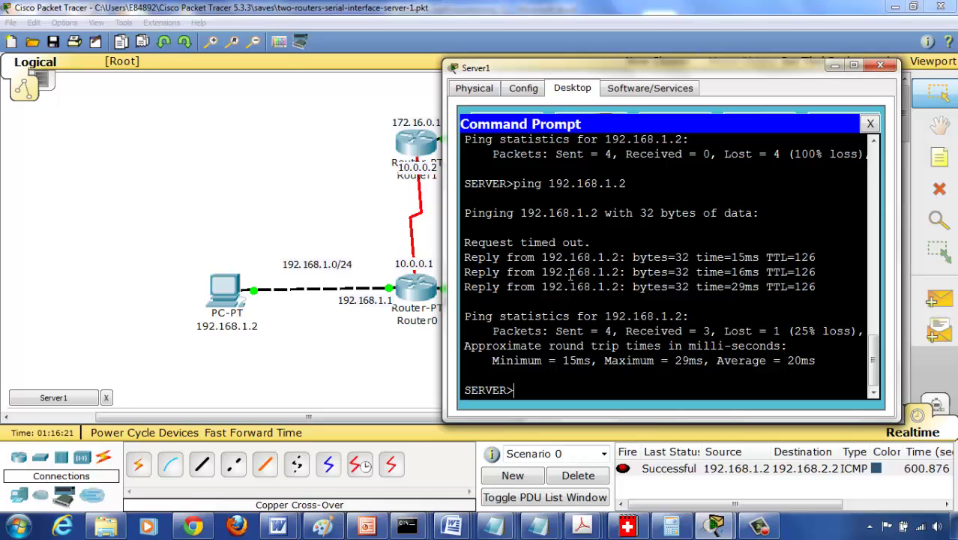
# Step: Repeat the ping to 192.168.1.2 from Server1 and close the Server1 window
pyautogui.press('Up')
pyautogui.press('Return')
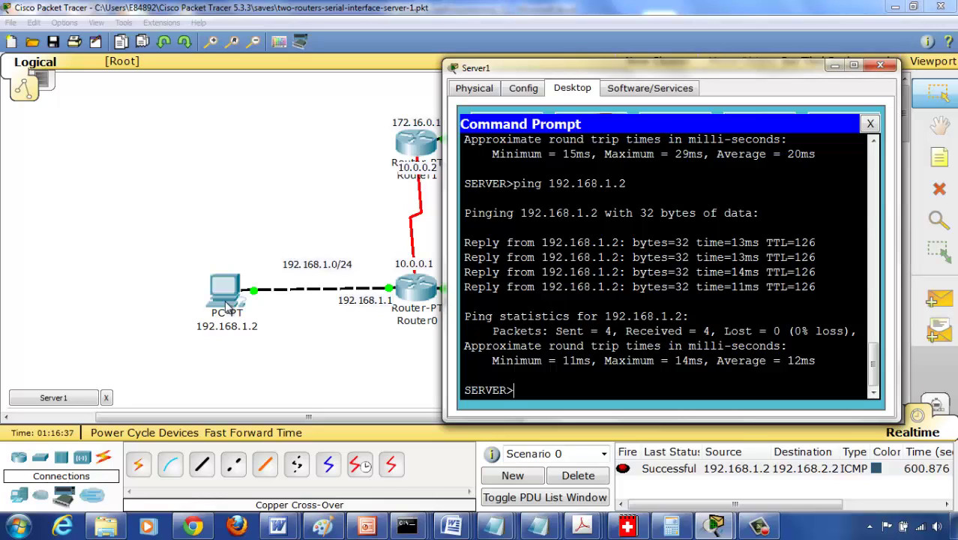
pyautogui.moveTo(537, 67); pyautogui.dragTo(659, 273)
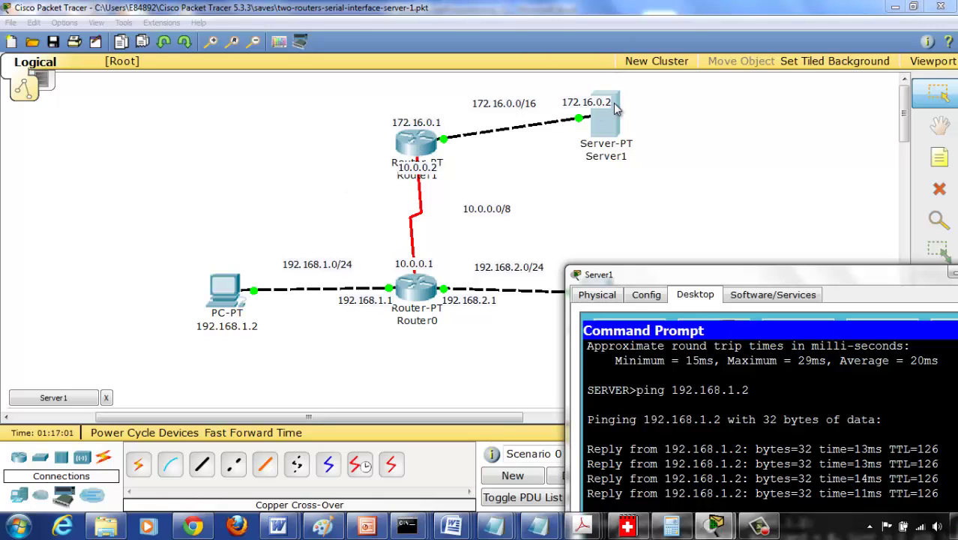
pyautogui.moveTo(629, 276); pyautogui.dragTo(341, 103)
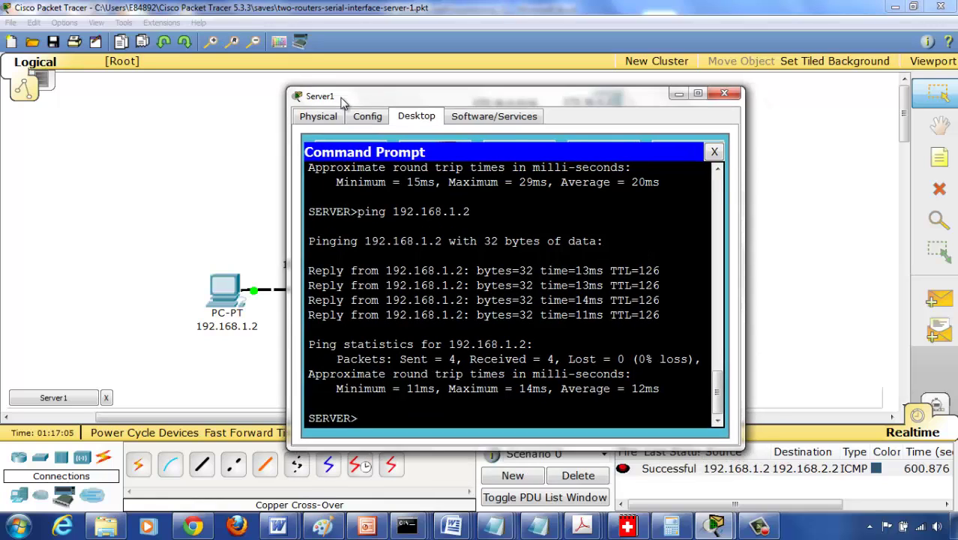
pyautogui.click(724, 96)
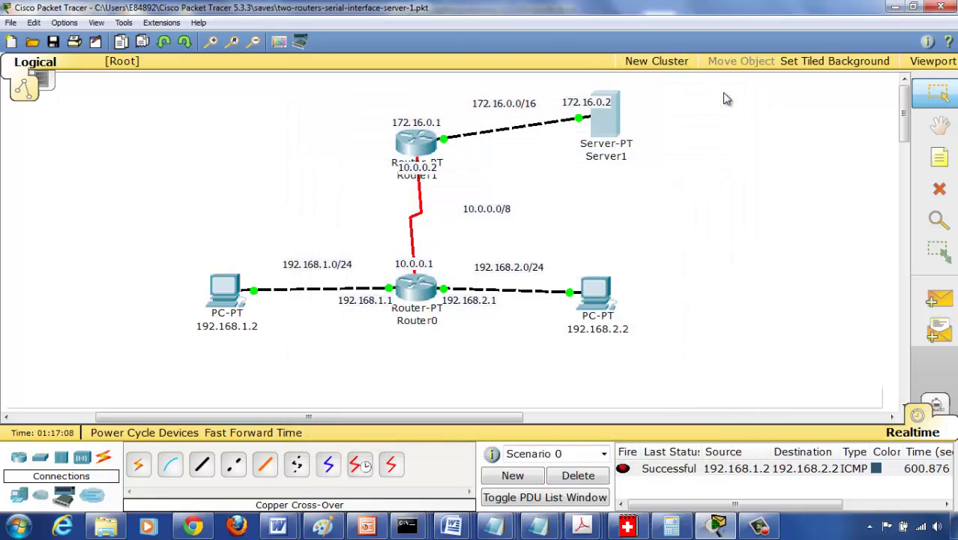
# Step: Open the PC 192.168.1.2 and review its static IP configuration
pyautogui.click(225, 291)
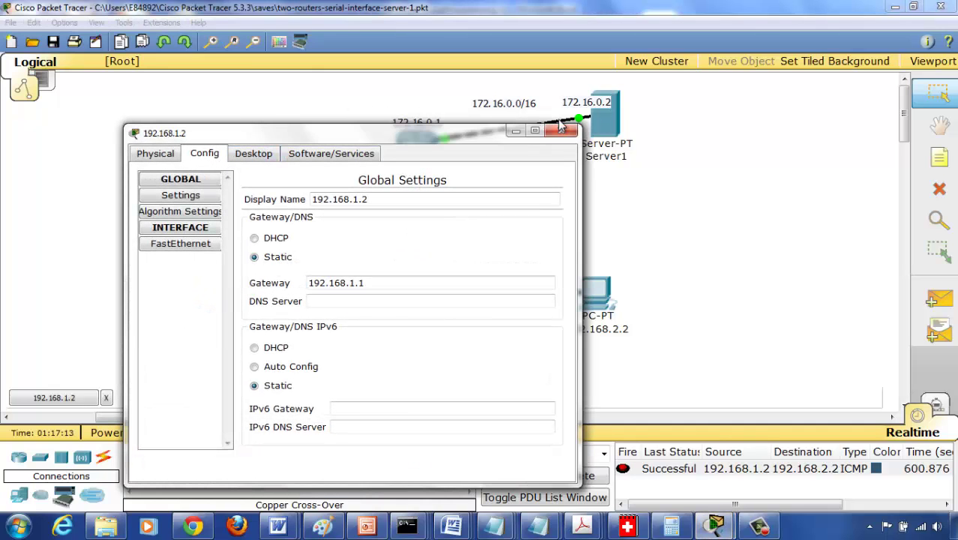
pyautogui.click(561, 129)
pyautogui.click(225, 303)
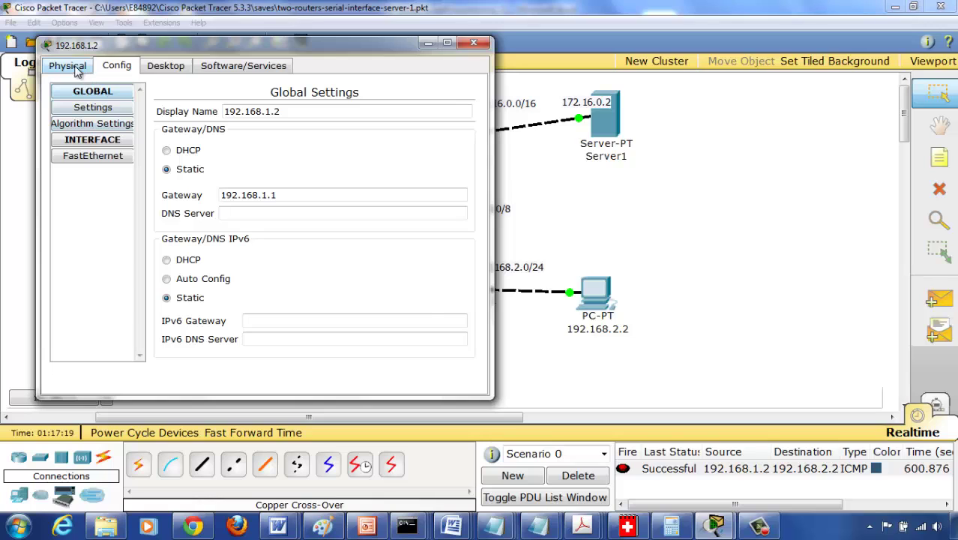
pyautogui.click(75, 68)
pyautogui.click(166, 69)
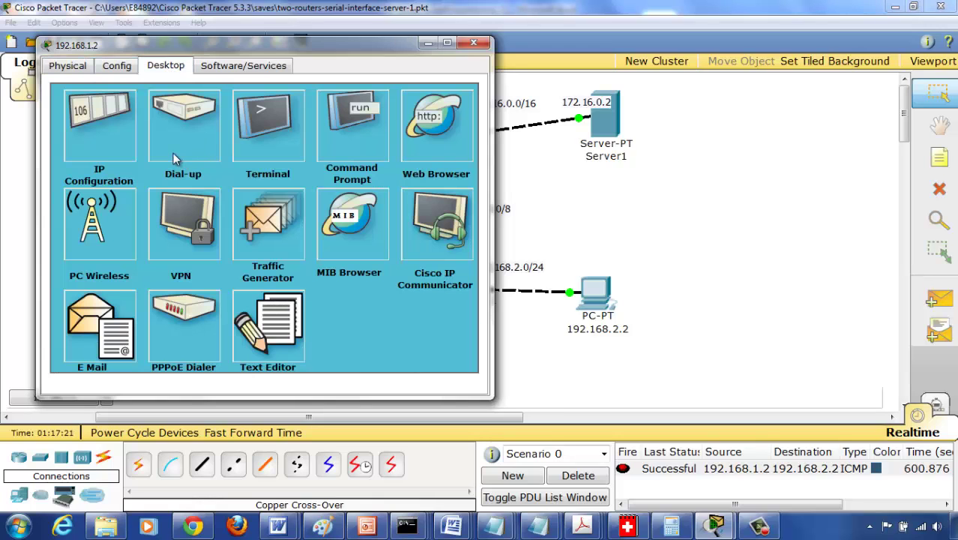
pyautogui.click(262, 140)
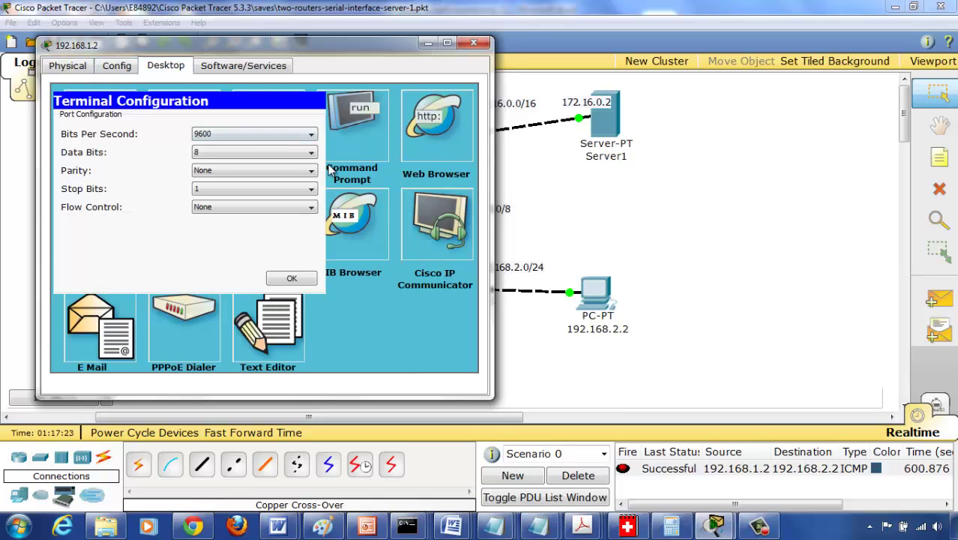
pyautogui.click(302, 281)
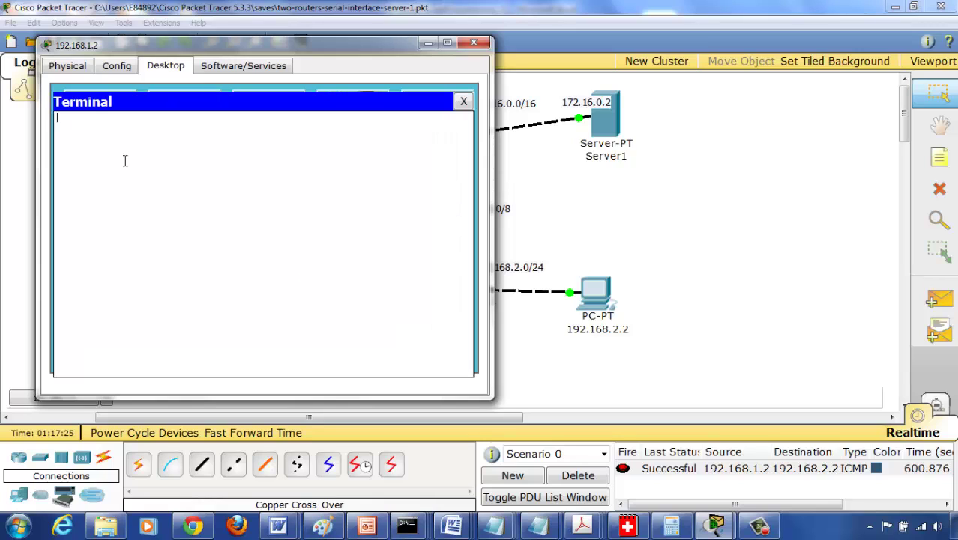
pyautogui.click(463, 101)
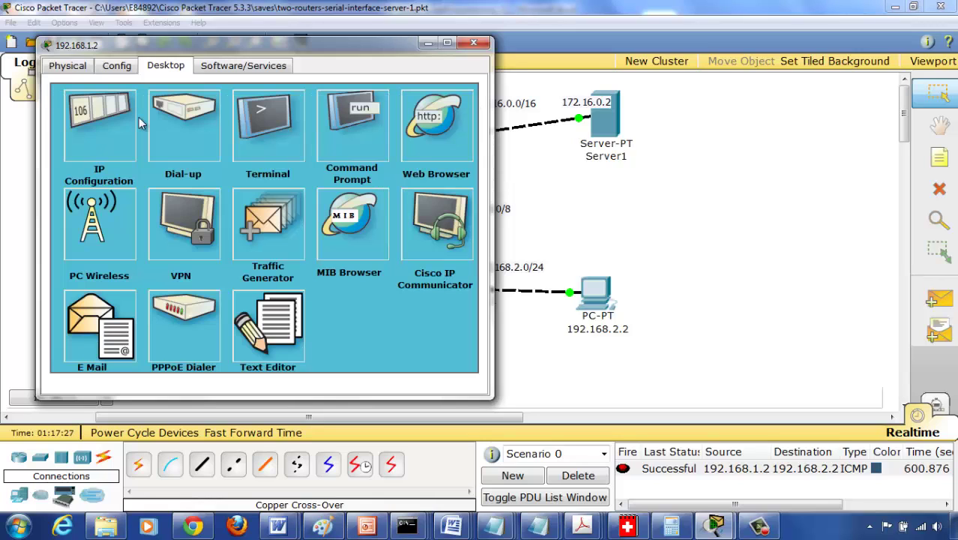
pyautogui.click(93, 121)
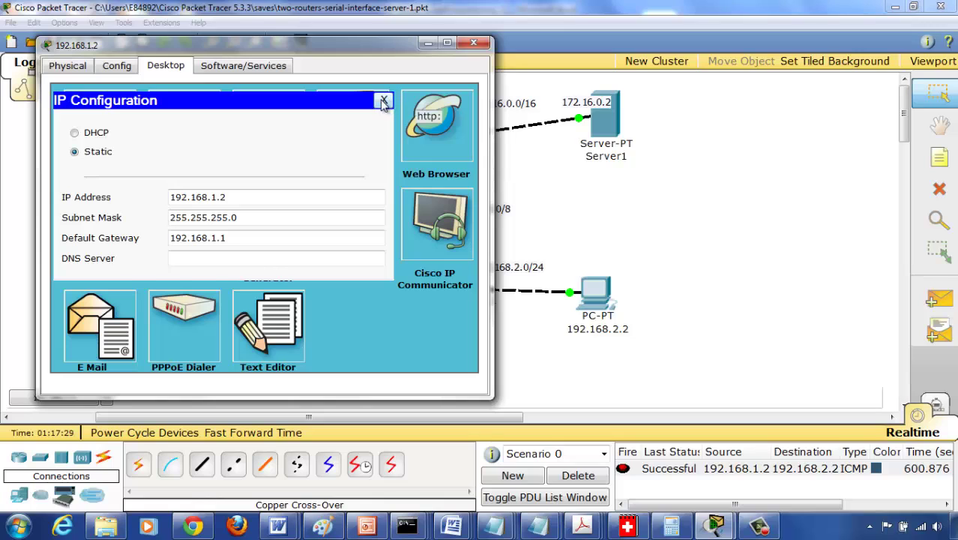
pyautogui.click(383, 101)
# Step: Open the command prompt of PC 192.168.1.2 and try the commands show ip route and ipconfig/all
pyautogui.click(357, 122)
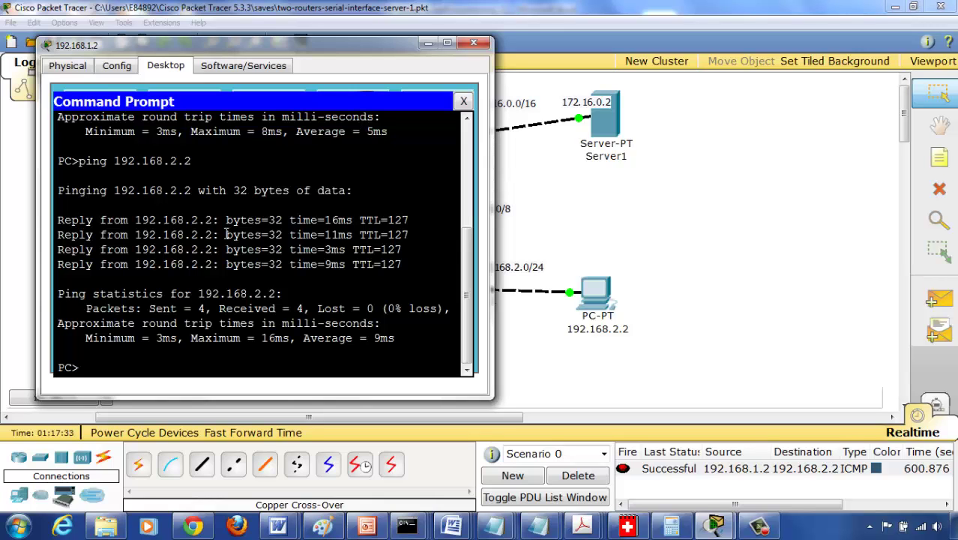
pyautogui.write('show ip route')
pyautogui.press('Return')
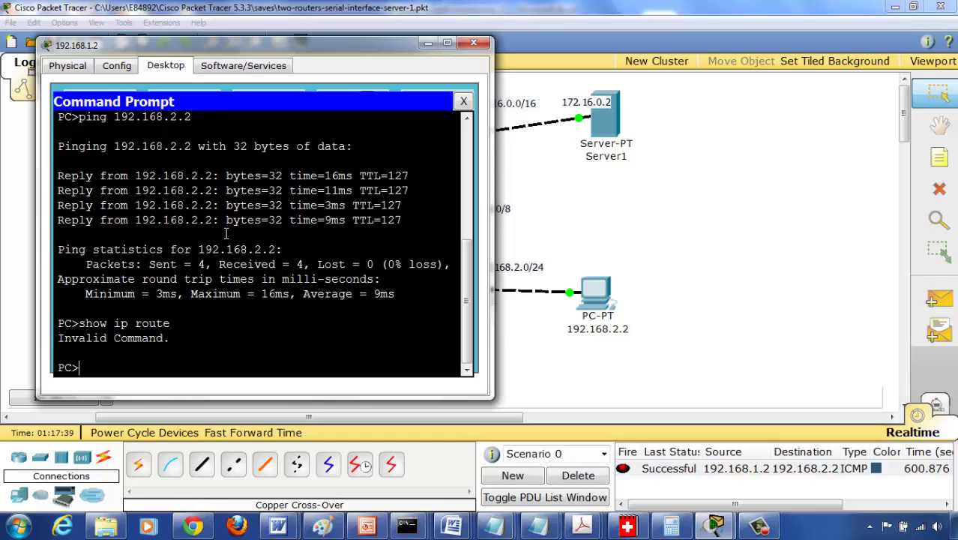
pyautogui.write('ipconfig')
pyautogui.write('/all')
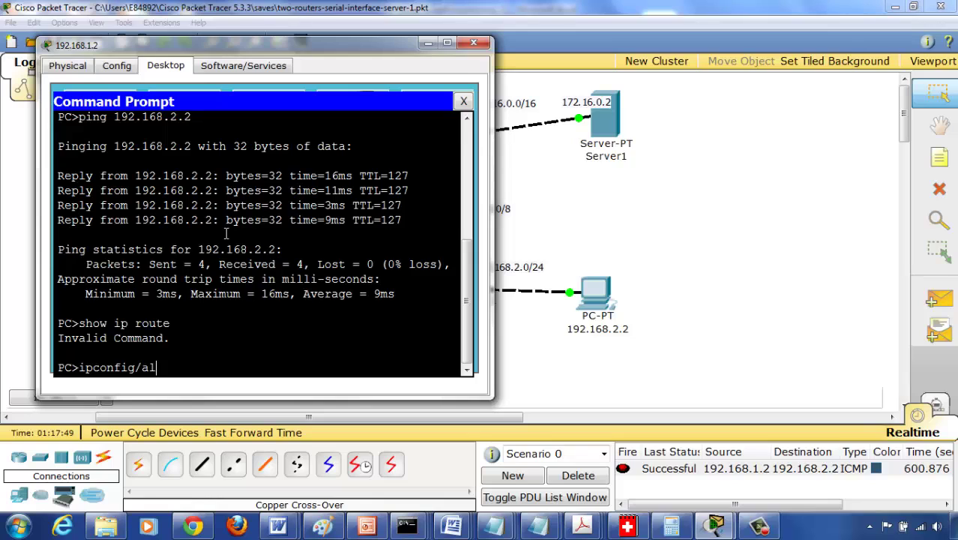
pyautogui.press('Return')
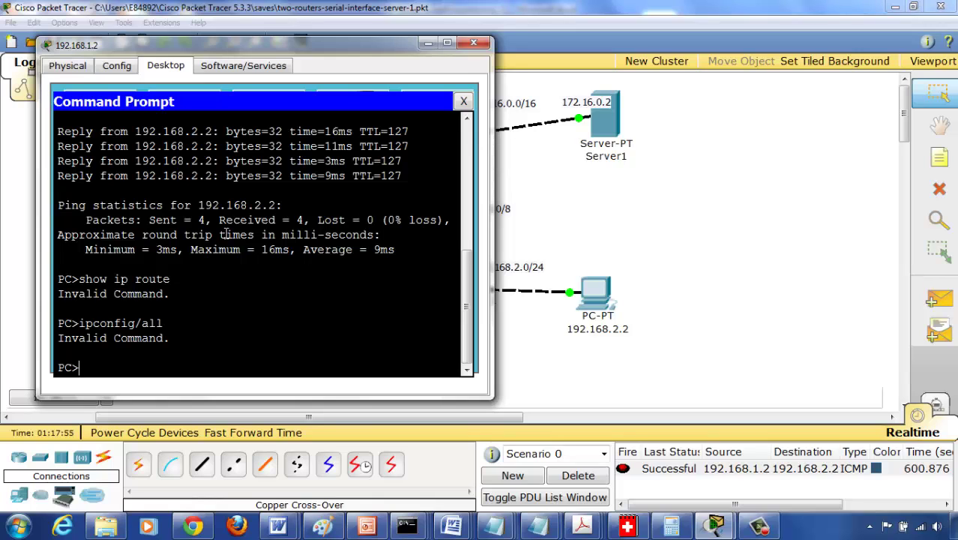
# Step: Review the earlier ping output in the command prompt of PC 192.168.1.2
pyautogui.moveTo(267, 186); pyautogui.dragTo(218, 209)
pyautogui.click(218, 208)
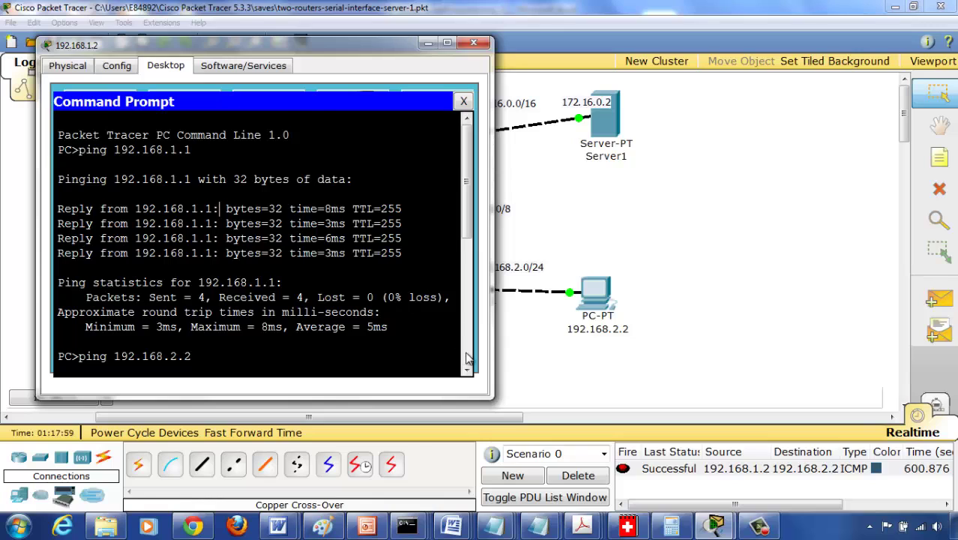
pyautogui.scroll(-6, 369, 221)
# Step: Check the gateway in the global settings of PC 192.168.1.2 against the topology and close its window
pyautogui.click(118, 72)
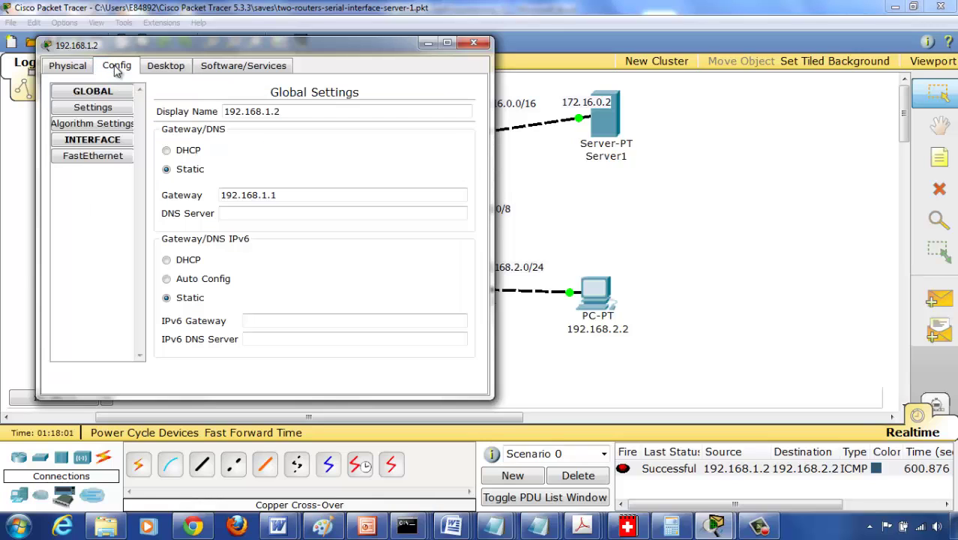
pyautogui.click(93, 141)
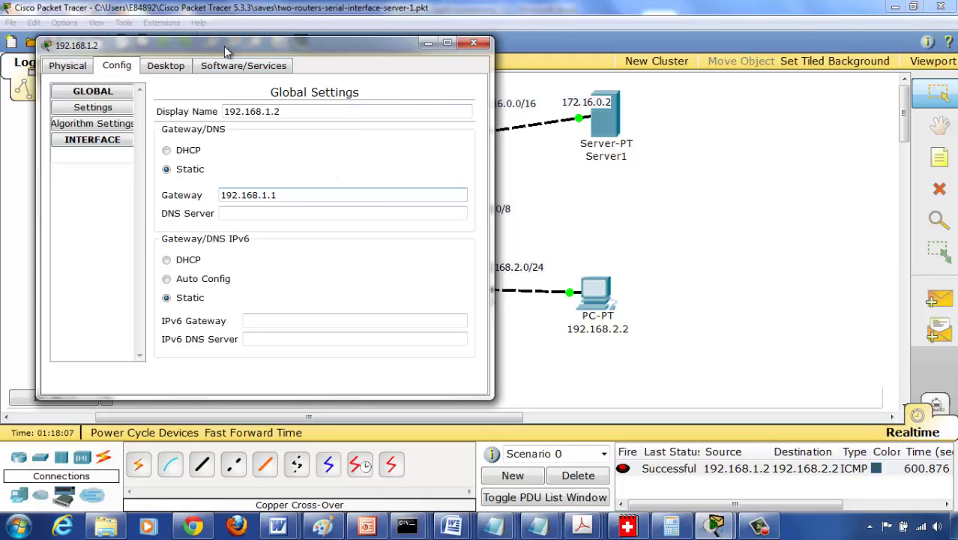
pyautogui.moveTo(224, 46); pyautogui.dragTo(568, 69)
pyautogui.moveTo(626, 80); pyautogui.dragTo(648, 79)
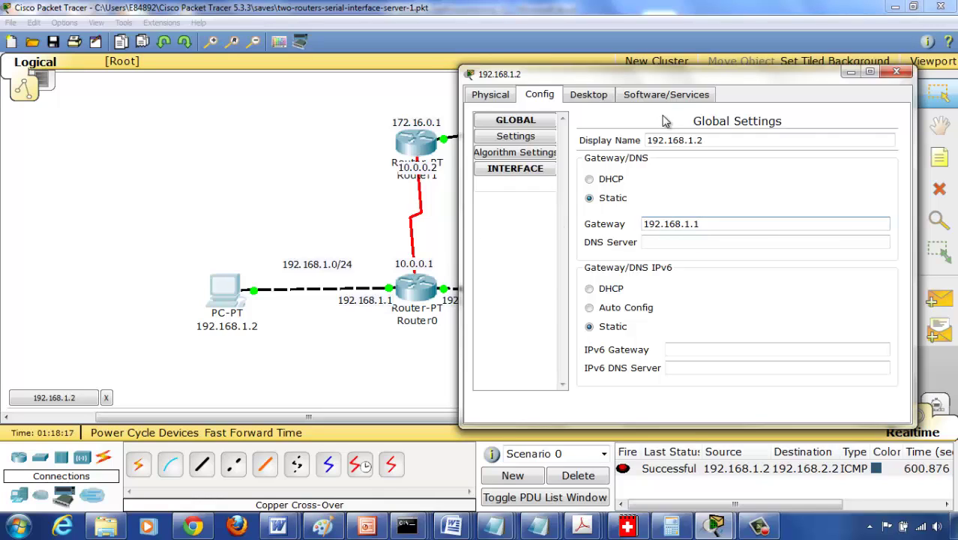
pyautogui.click(897, 71)
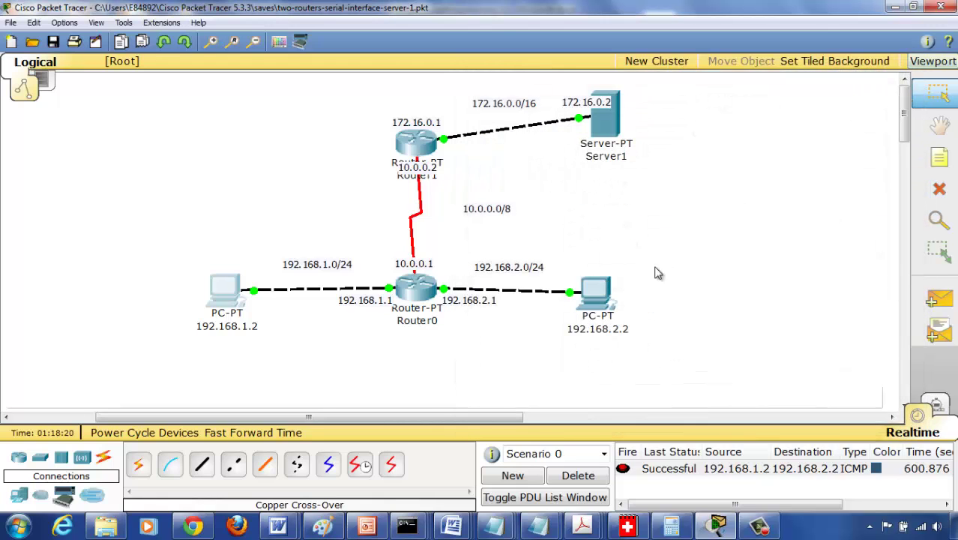
# Step: Open the PC 192.168.2.2, check its gateway setting beside the topology, and minimize its window
pyautogui.click(588, 296)
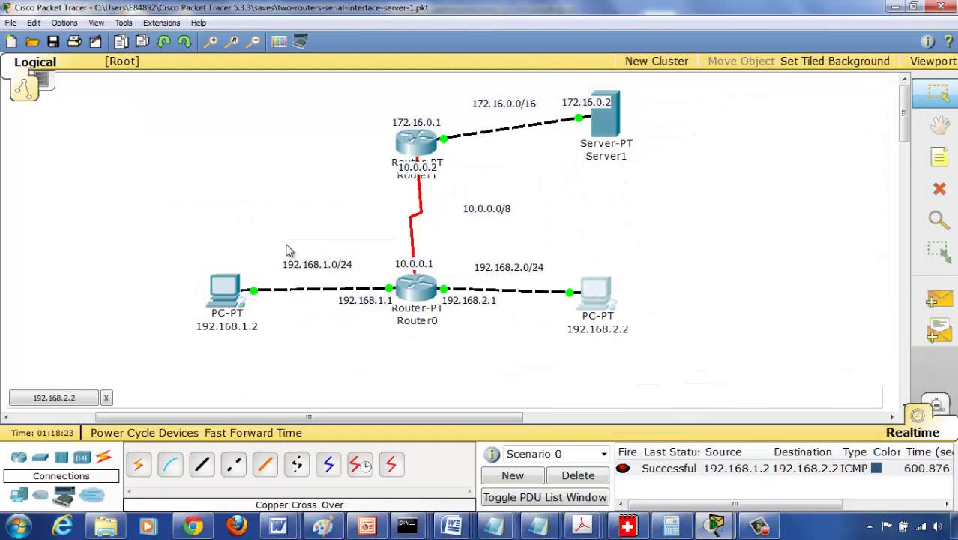
pyautogui.click(53, 398)
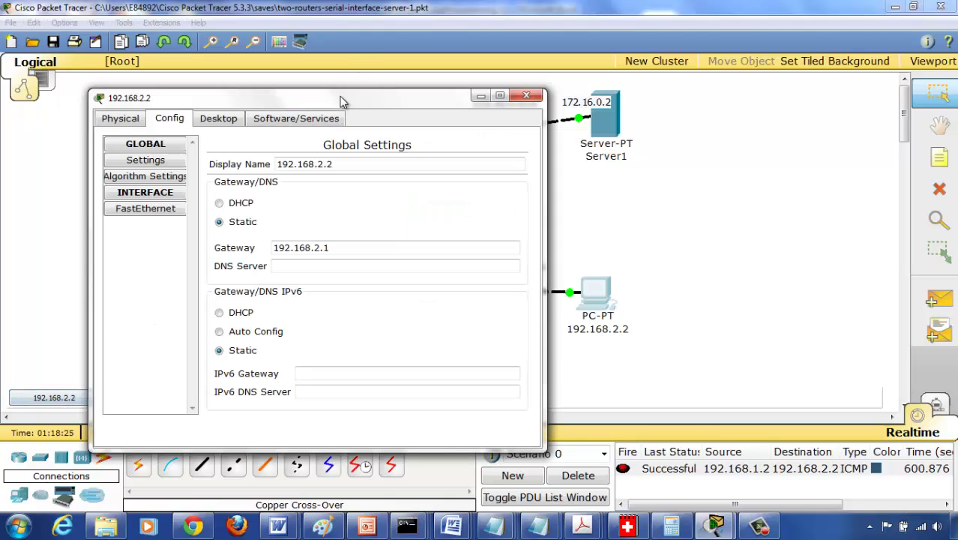
pyautogui.moveTo(333, 100); pyautogui.dragTo(822, 57)
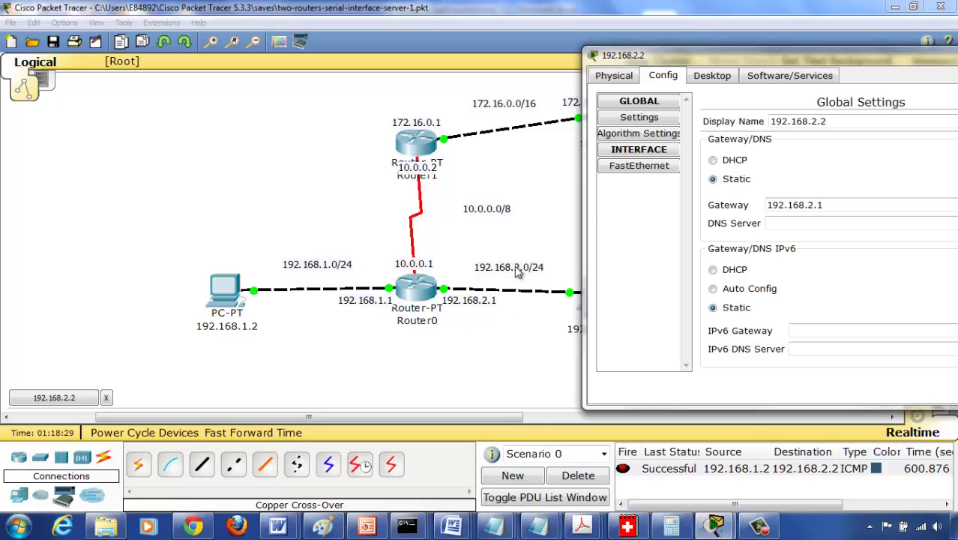
pyautogui.moveTo(832, 62); pyautogui.dragTo(702, 68)
pyautogui.click(869, 67)
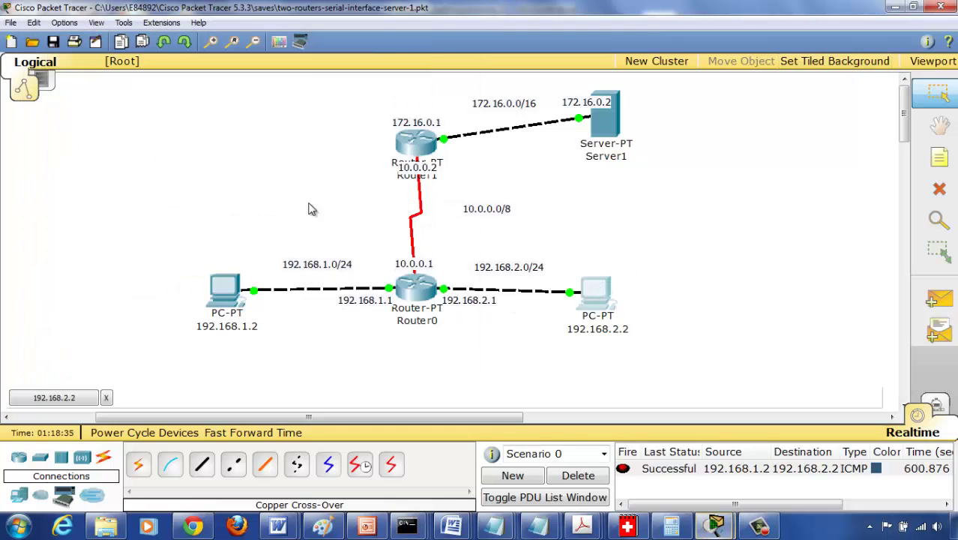
# Step: Trace the route from PC 192.168.2.2 to Server1 at 172.16.0.2 by running tracert in the PC's command prompt
pyautogui.click(64, 402)
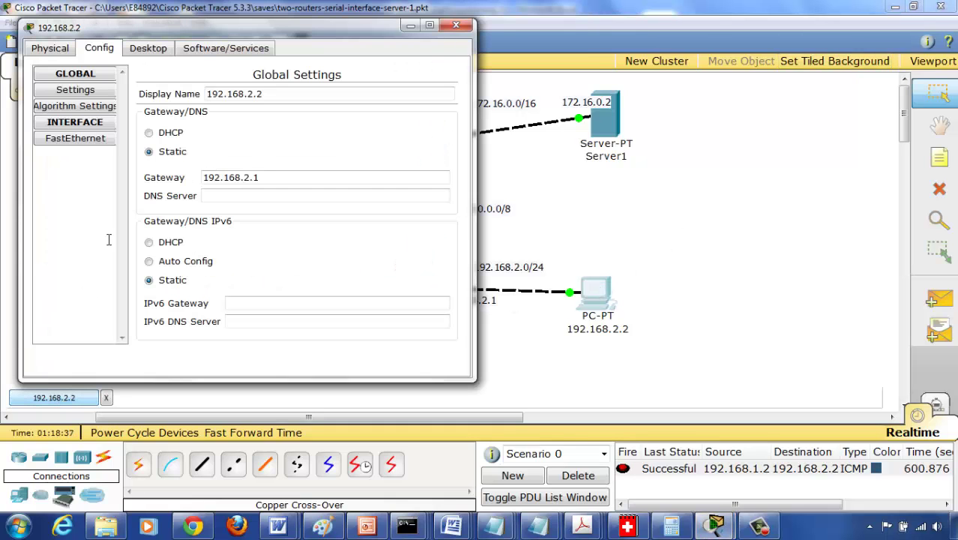
pyautogui.click(146, 49)
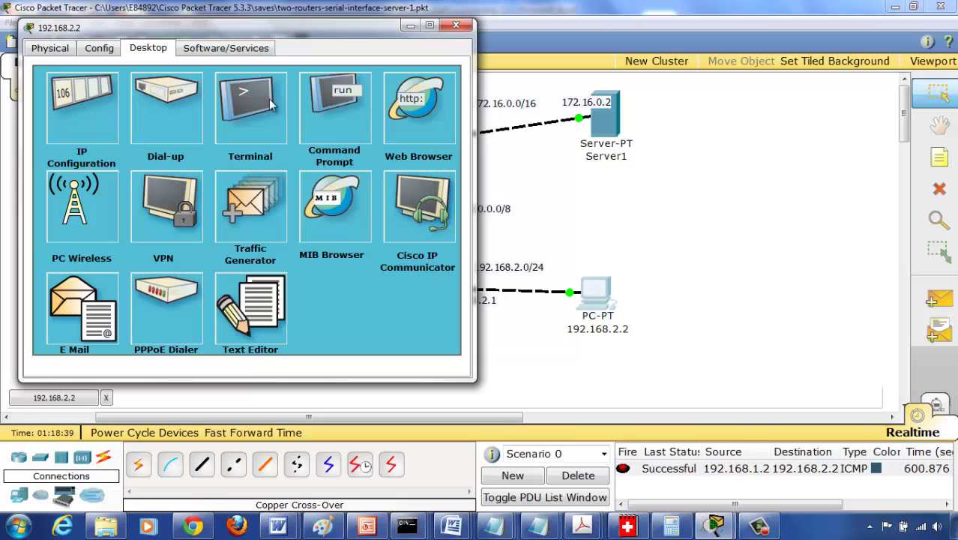
pyautogui.click(332, 106)
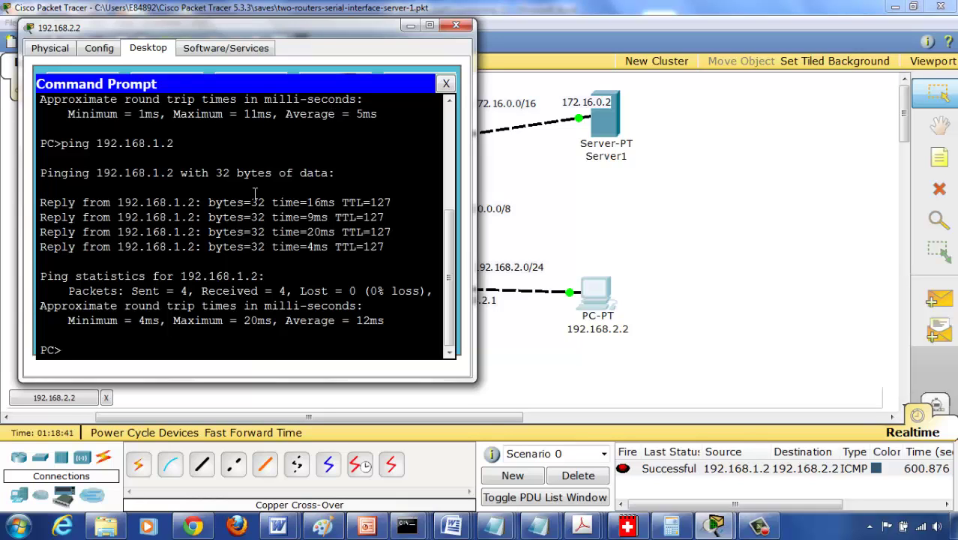
pyautogui.write('tracert')
pyautogui.write('172.16')
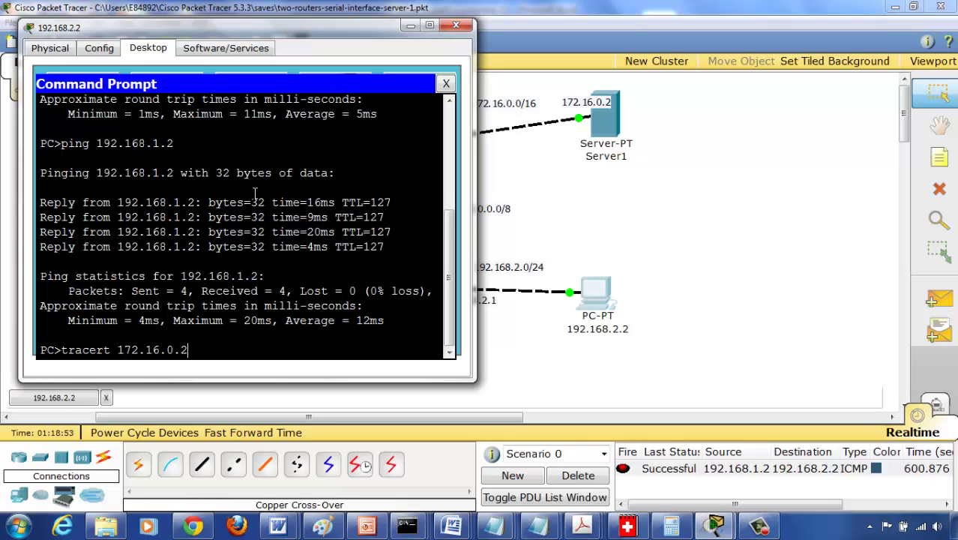
pyautogui.write('.0.2')
pyautogui.press('Return')
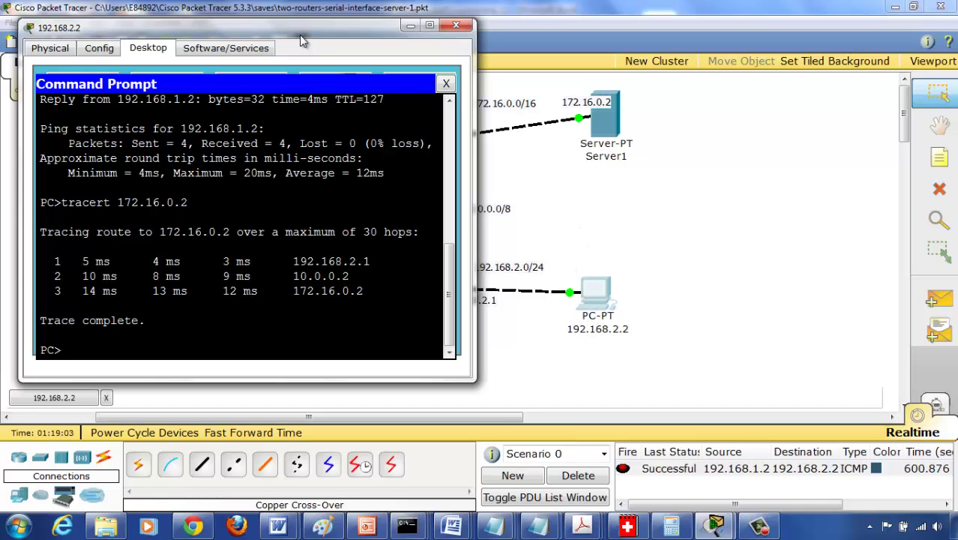
# Step: Compare the traced hops with the router and server addresses in the topology
pyautogui.moveTo(300, 34); pyautogui.dragTo(816, 116)
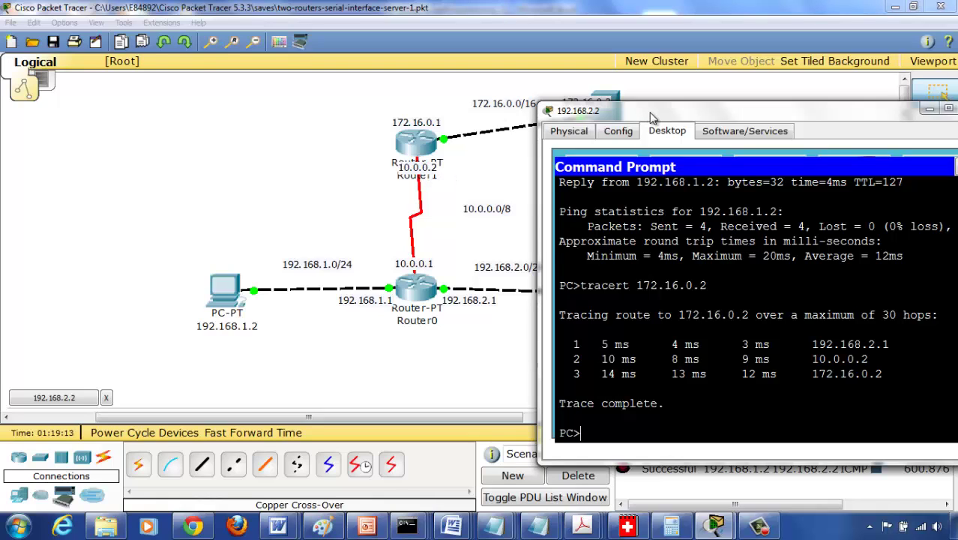
pyautogui.moveTo(653, 118); pyautogui.dragTo(178, 58)
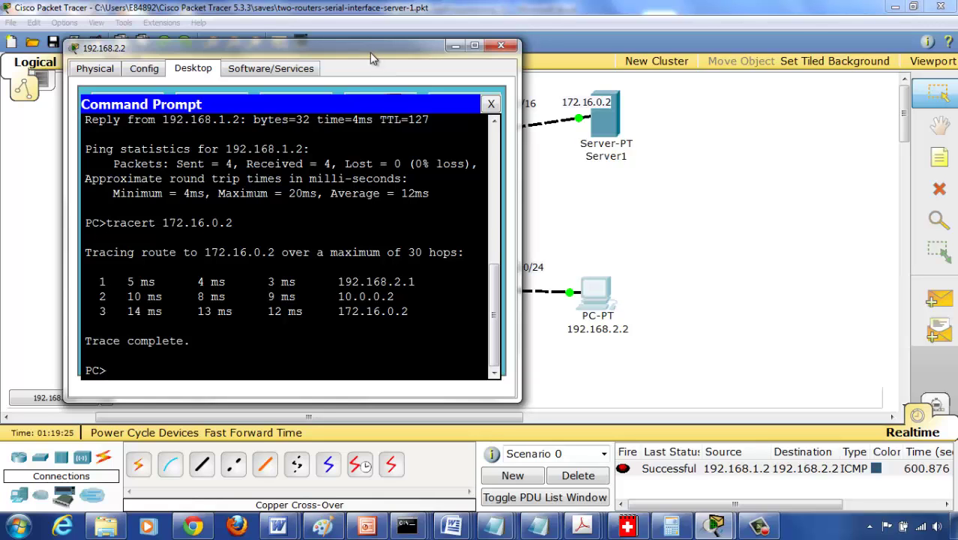
pyautogui.moveTo(366, 50); pyautogui.dragTo(279, 318)
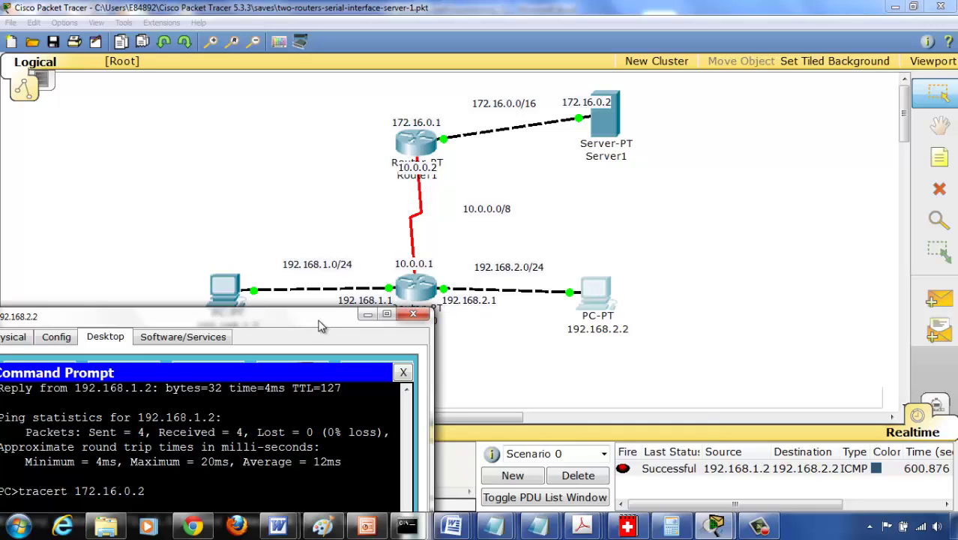
pyautogui.moveTo(318, 326); pyautogui.dragTo(363, 97)
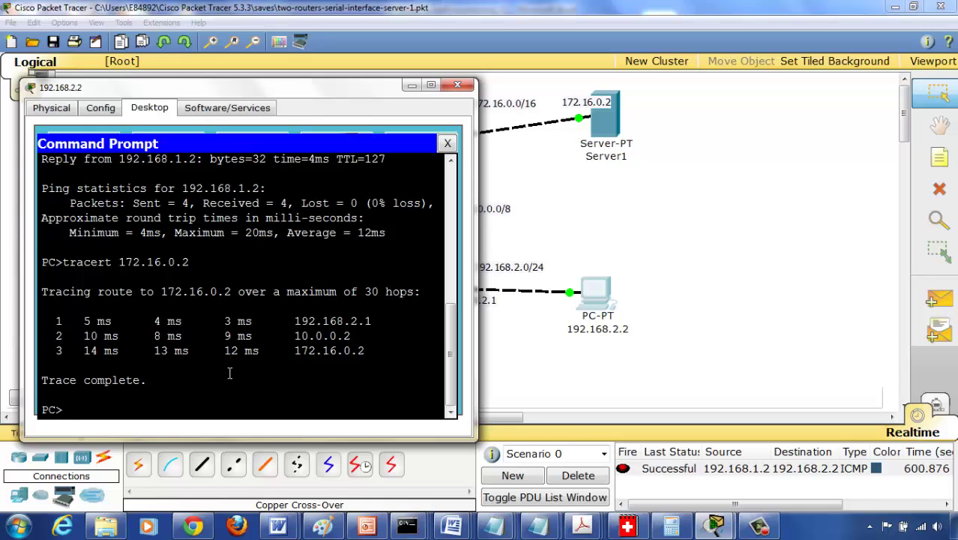
# Step: Repeat the tracert to 172.16.0.2 from PC 192.168.2.2 and close the PC's window
pyautogui.press('Up')
pyautogui.press('Return')
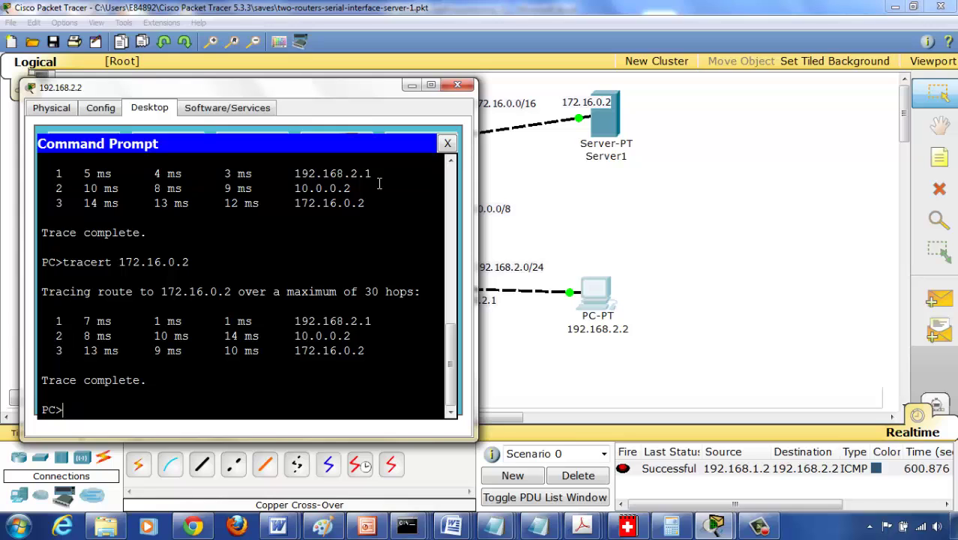
pyautogui.click(458, 85)
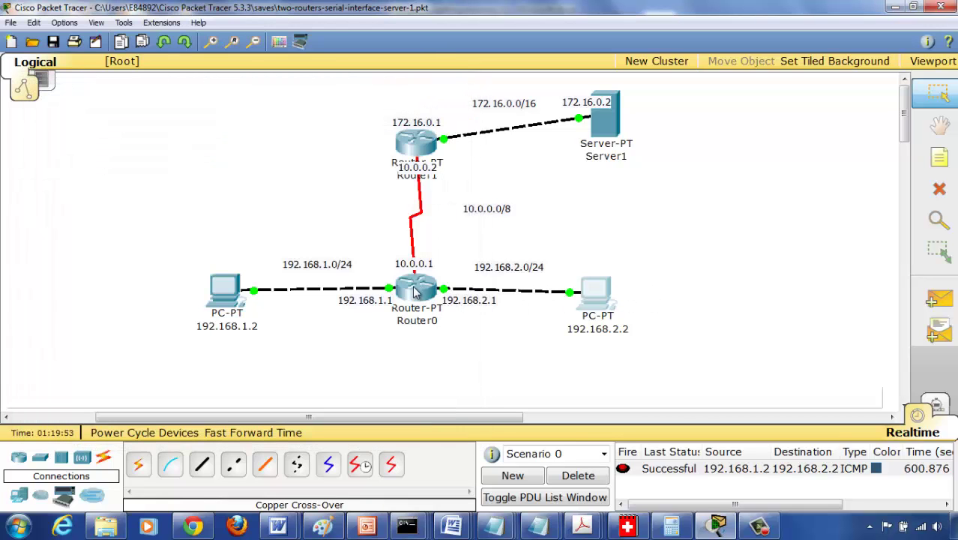
# Step: Inspect the address summaries of PC 192.168.2.2, Router1 and Server1 along the traced path
pyautogui.moveTo(569, 318)
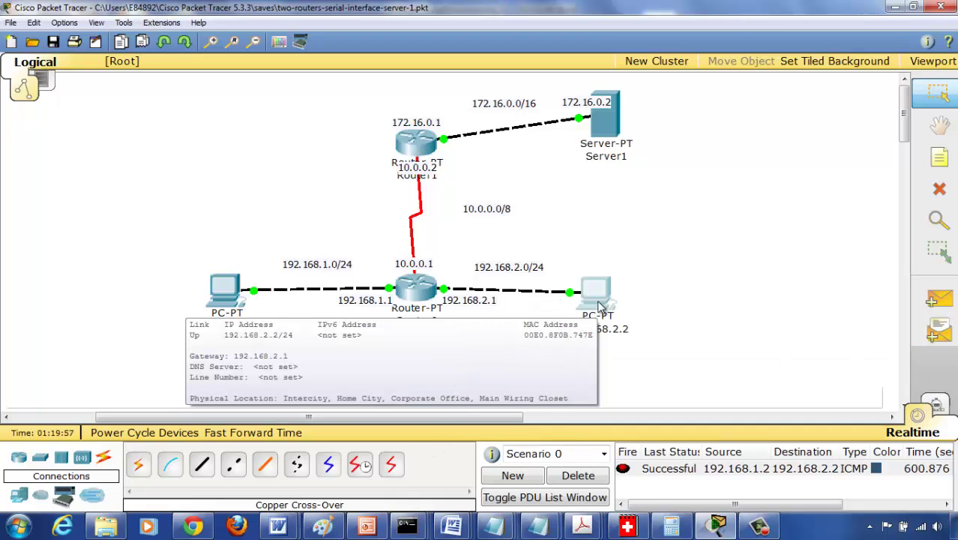
pyautogui.moveTo(416, 150)
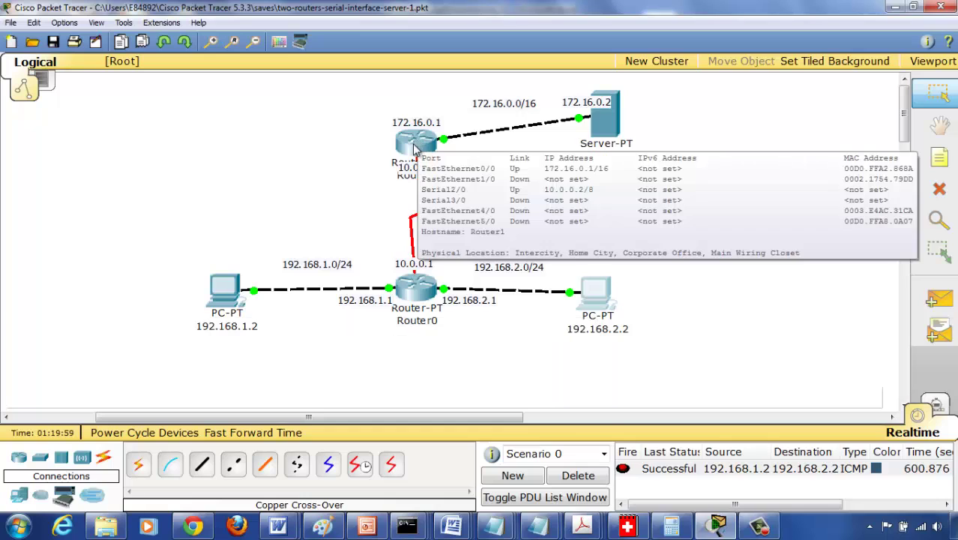
pyautogui.moveTo(609, 332)
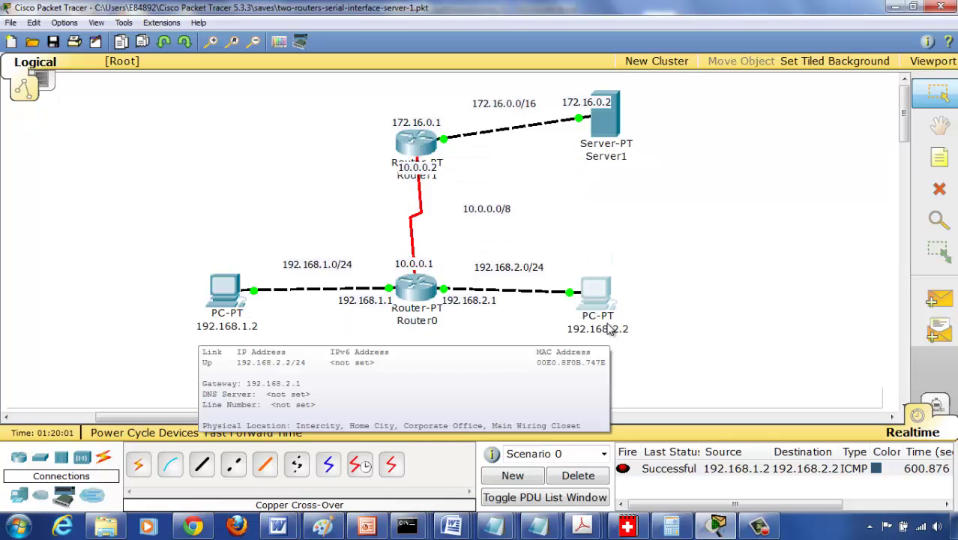
pyautogui.moveTo(630, 111)
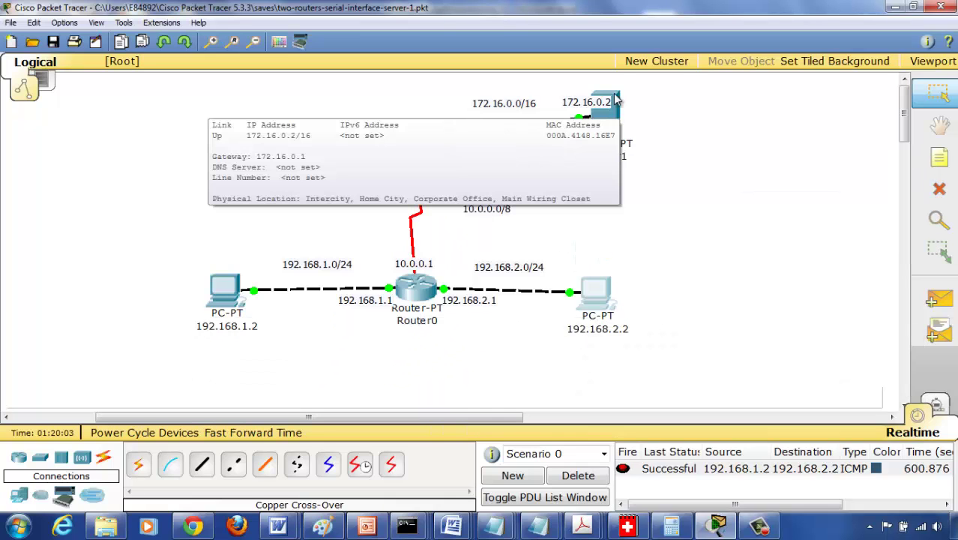
pyautogui.moveTo(634, 301)
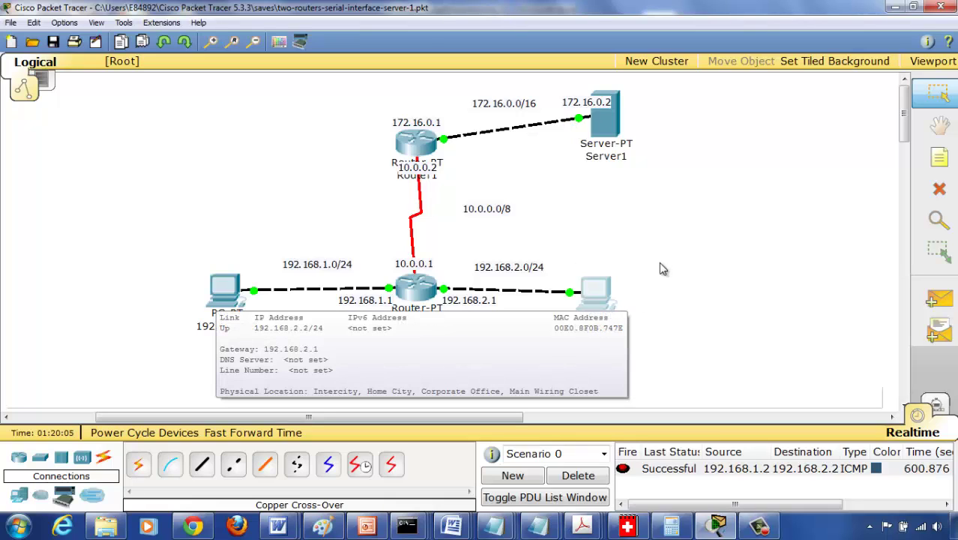